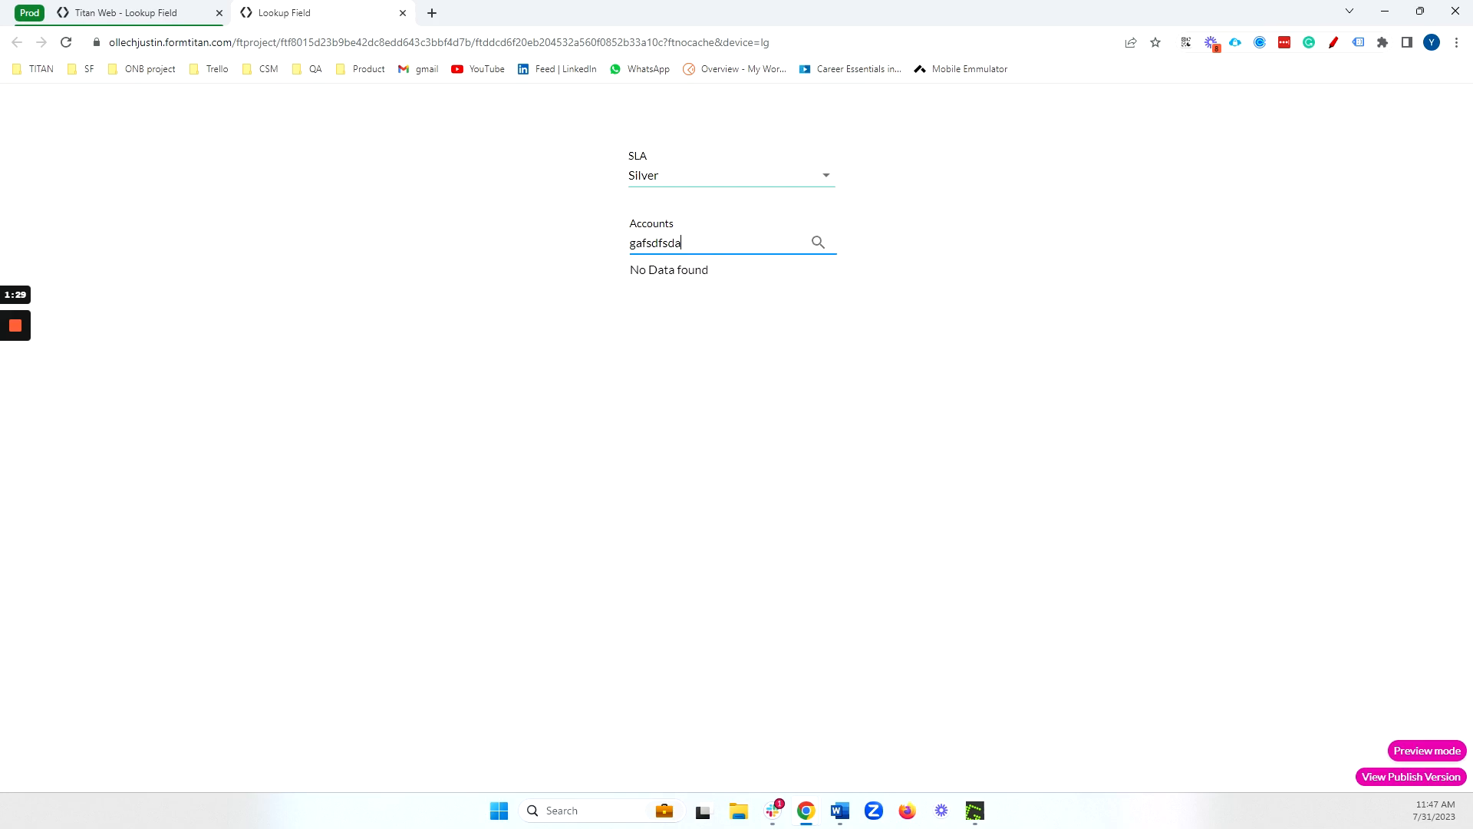
Step: Clear the Accounts search text, review the full account list in the lookup window, and close the preview
key("ctrl+a")
key("BackSpace")
left_click(815, 245)
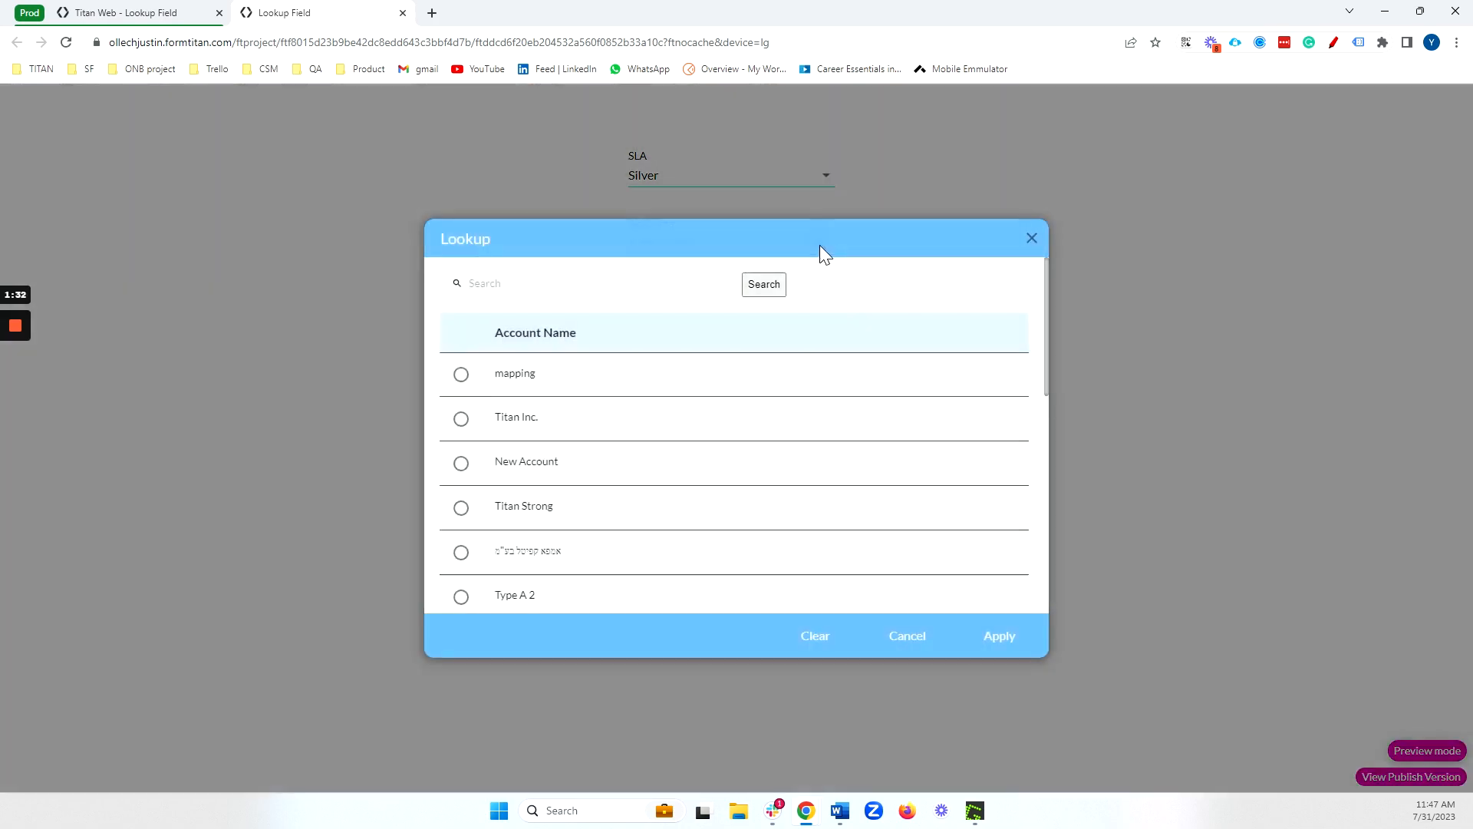
scroll(788, 432, "down", 5)
scroll(782, 429, "down", 3)
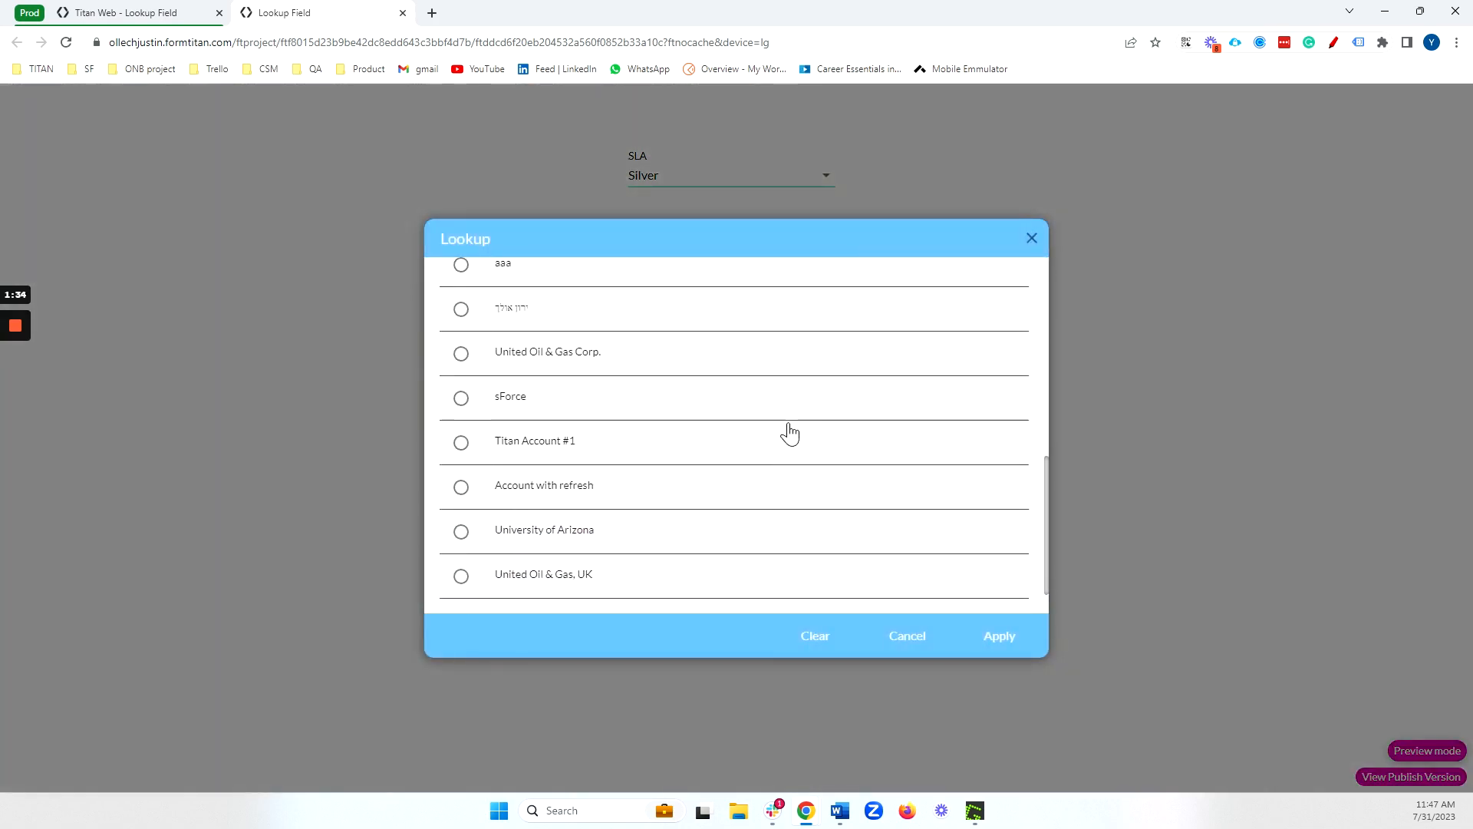
scroll(783, 428, "up", 10)
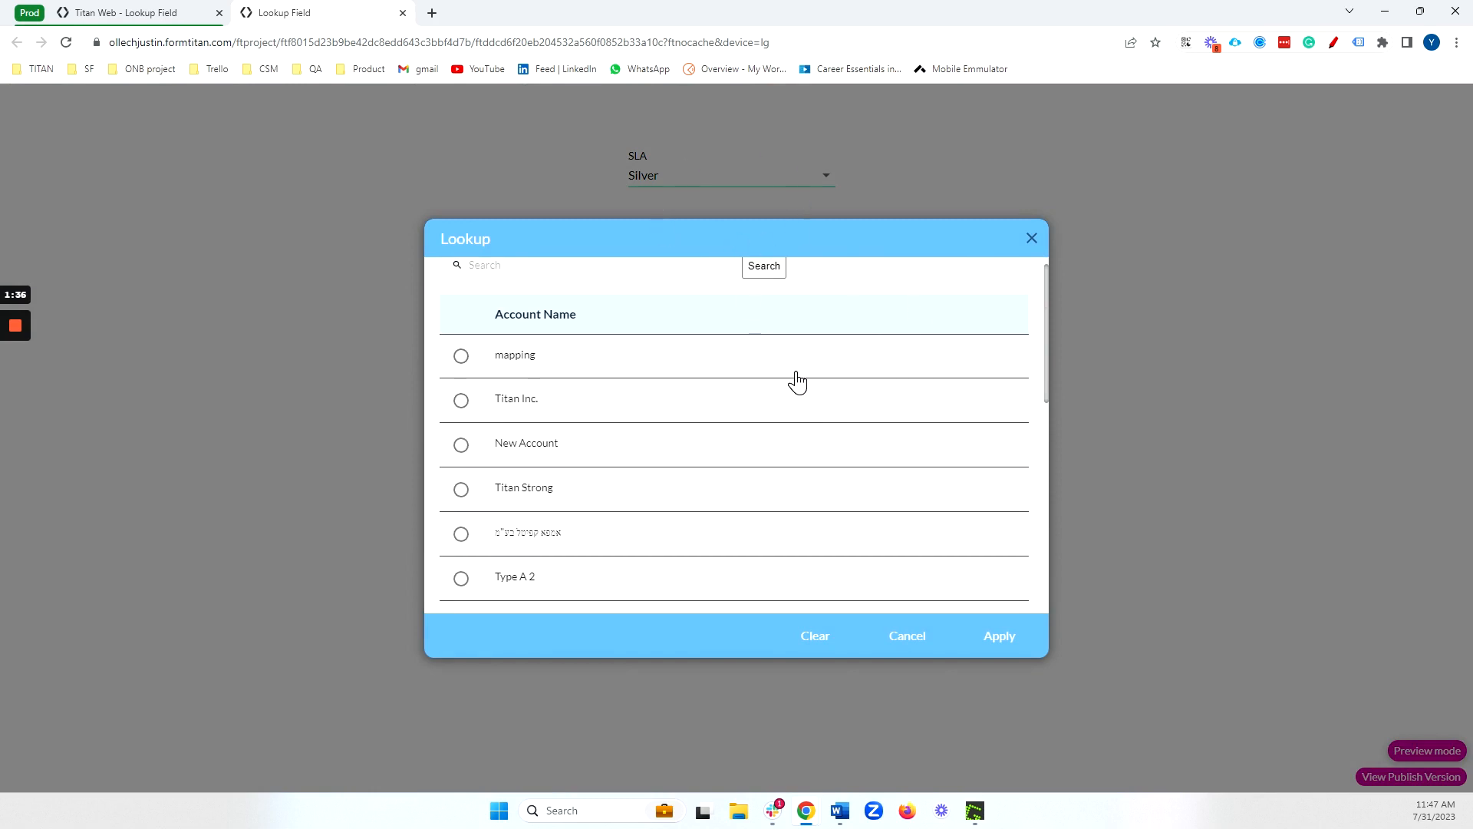
scroll(867, 448, "up", 1)
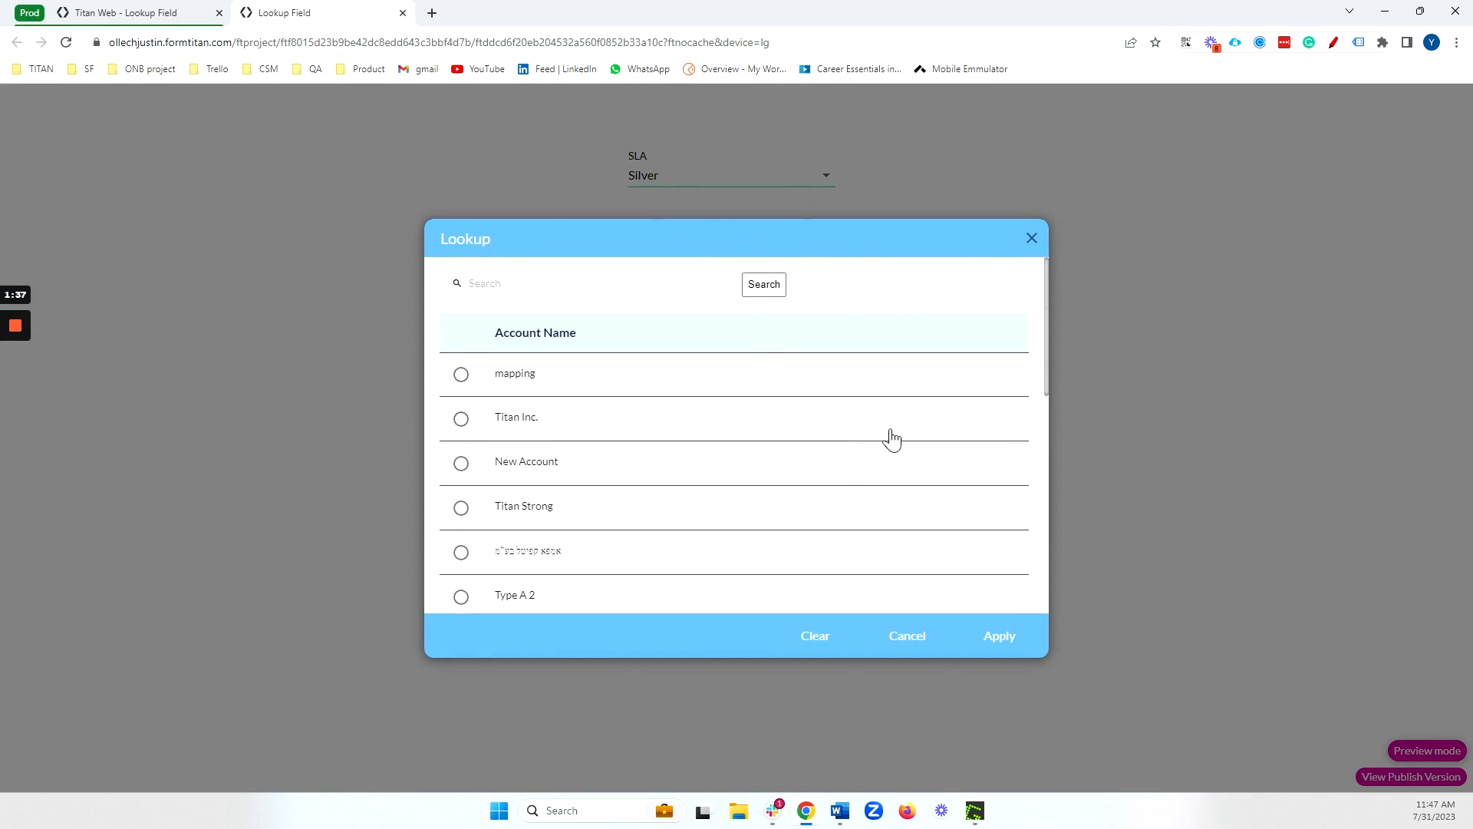
left_click(1032, 238)
left_click(403, 13)
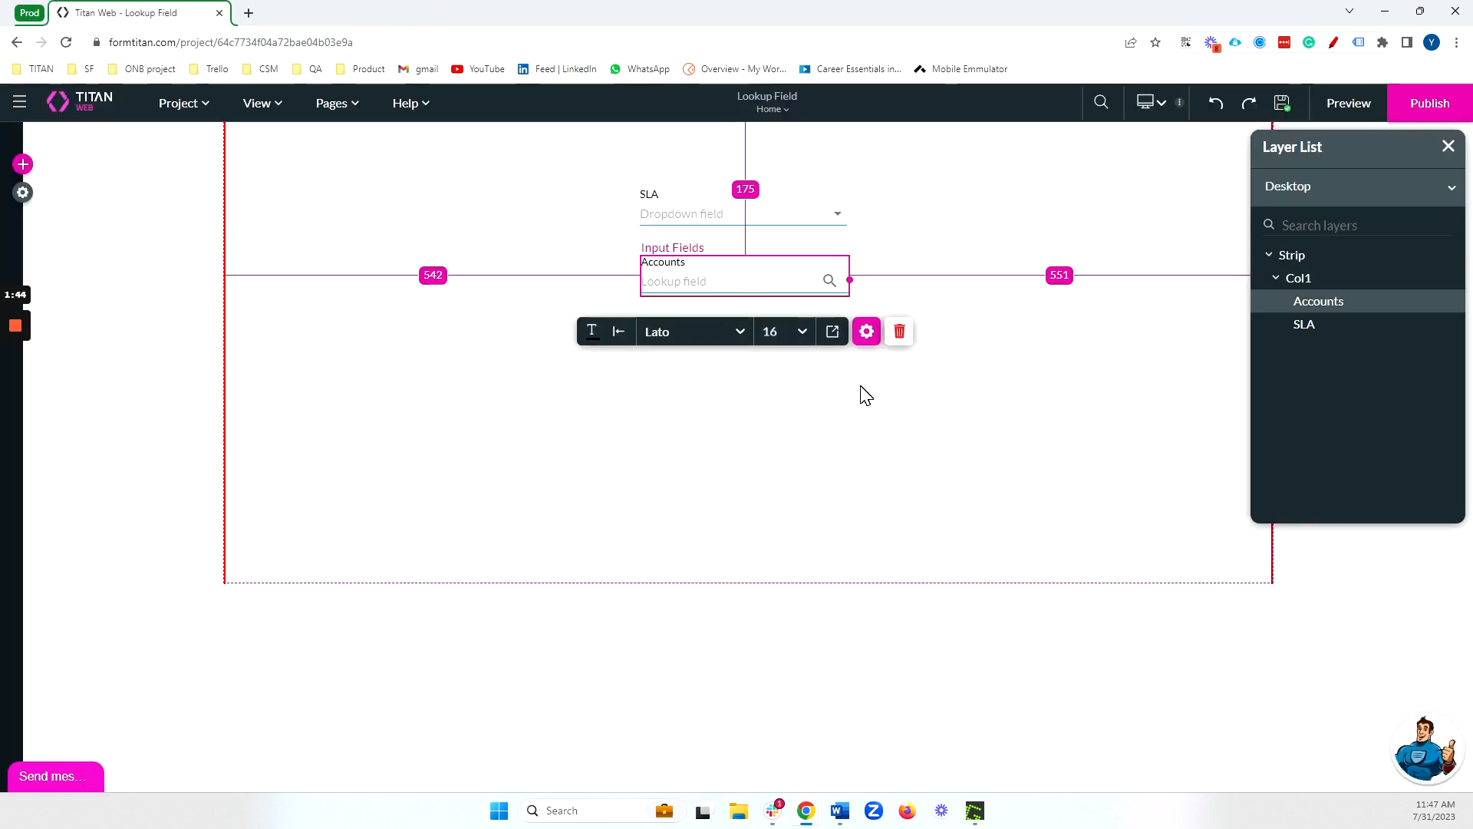
Step: In the Accounts lookup configuration, set the SLA condition's value to the SLA / Value field and continue to the mapping
left_click(866, 330)
left_click(1162, 451)
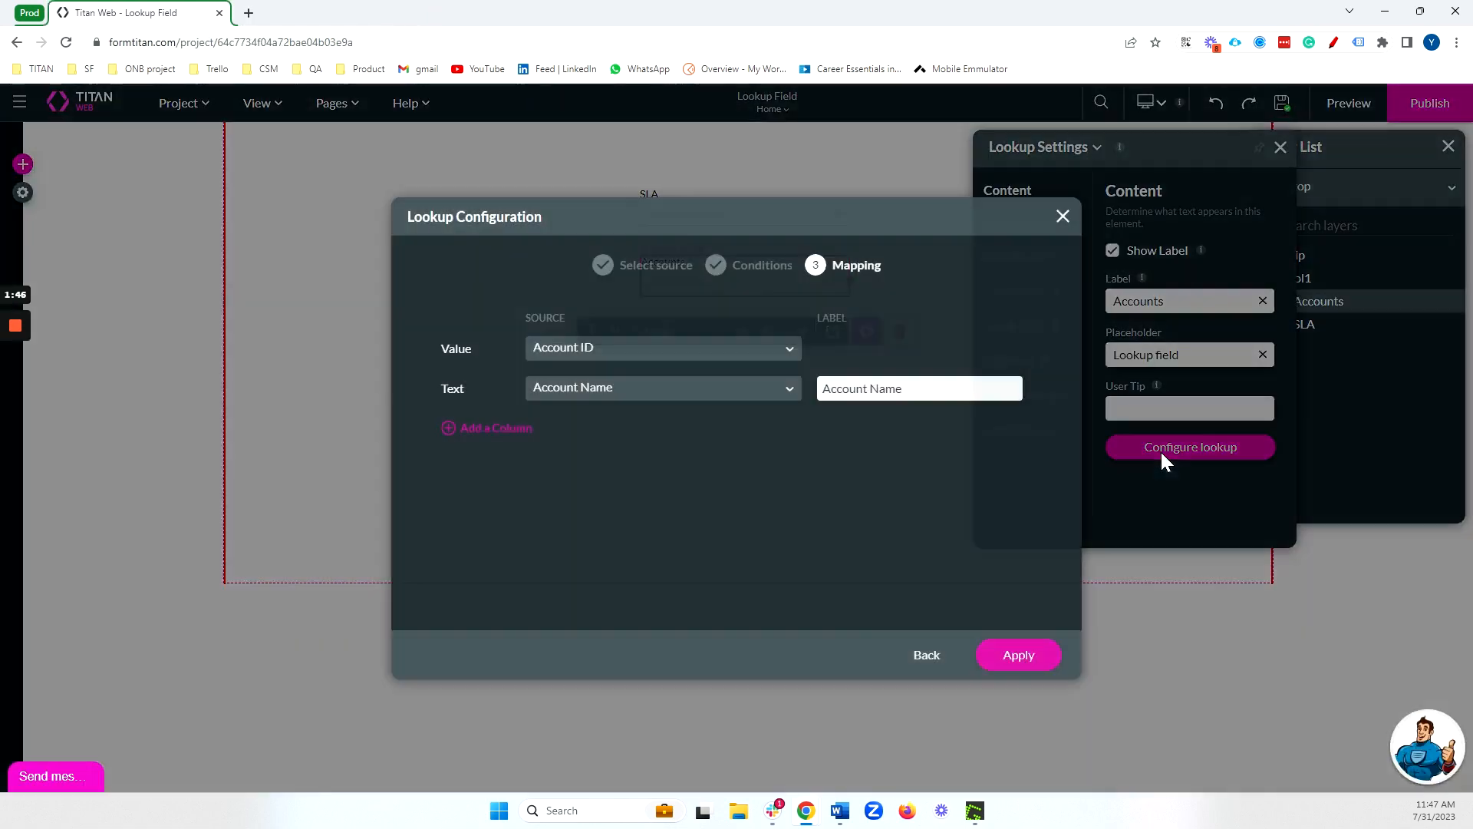
left_click(924, 653)
left_click(923, 653)
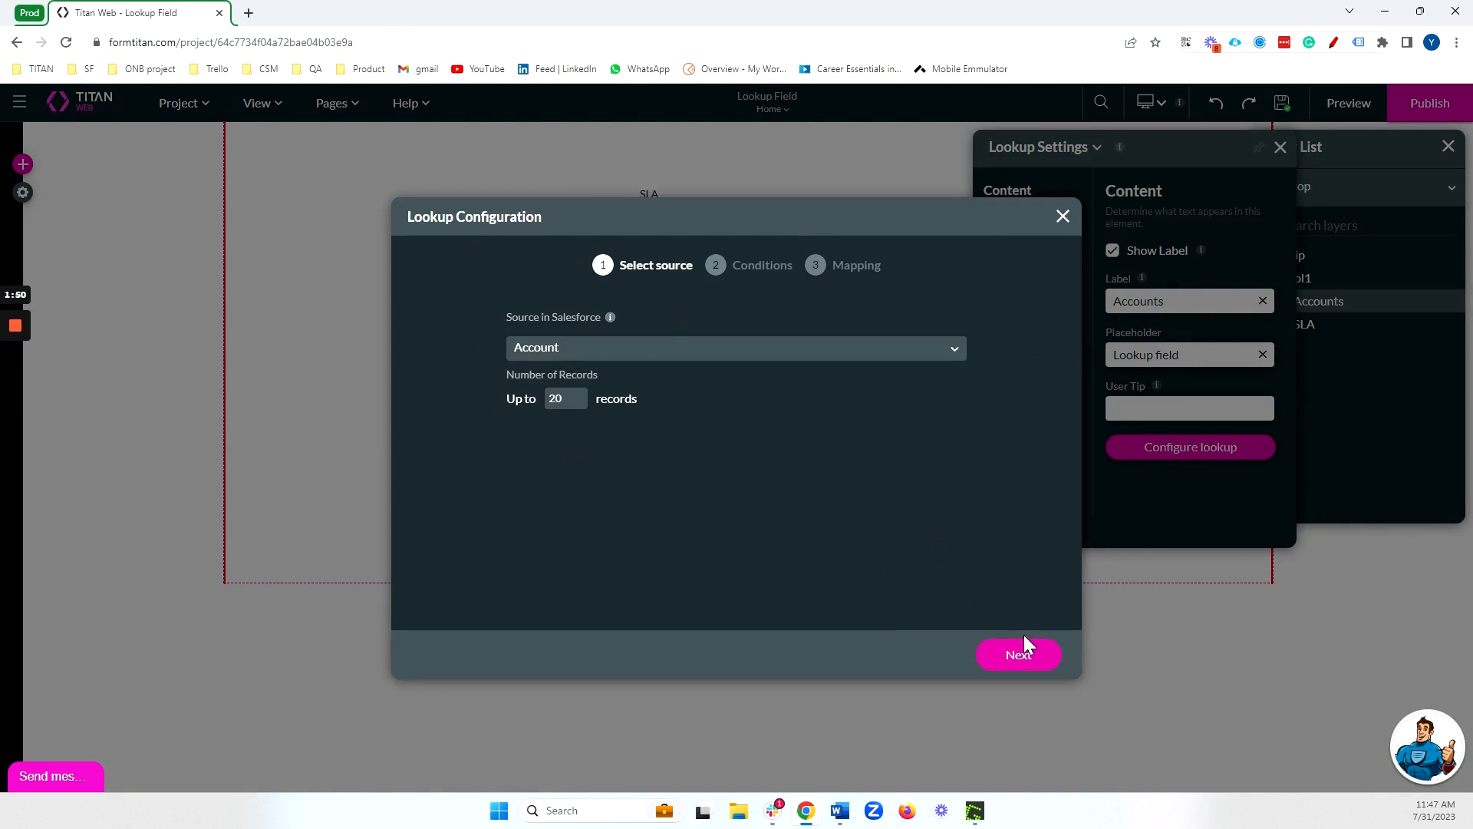
left_click(1025, 654)
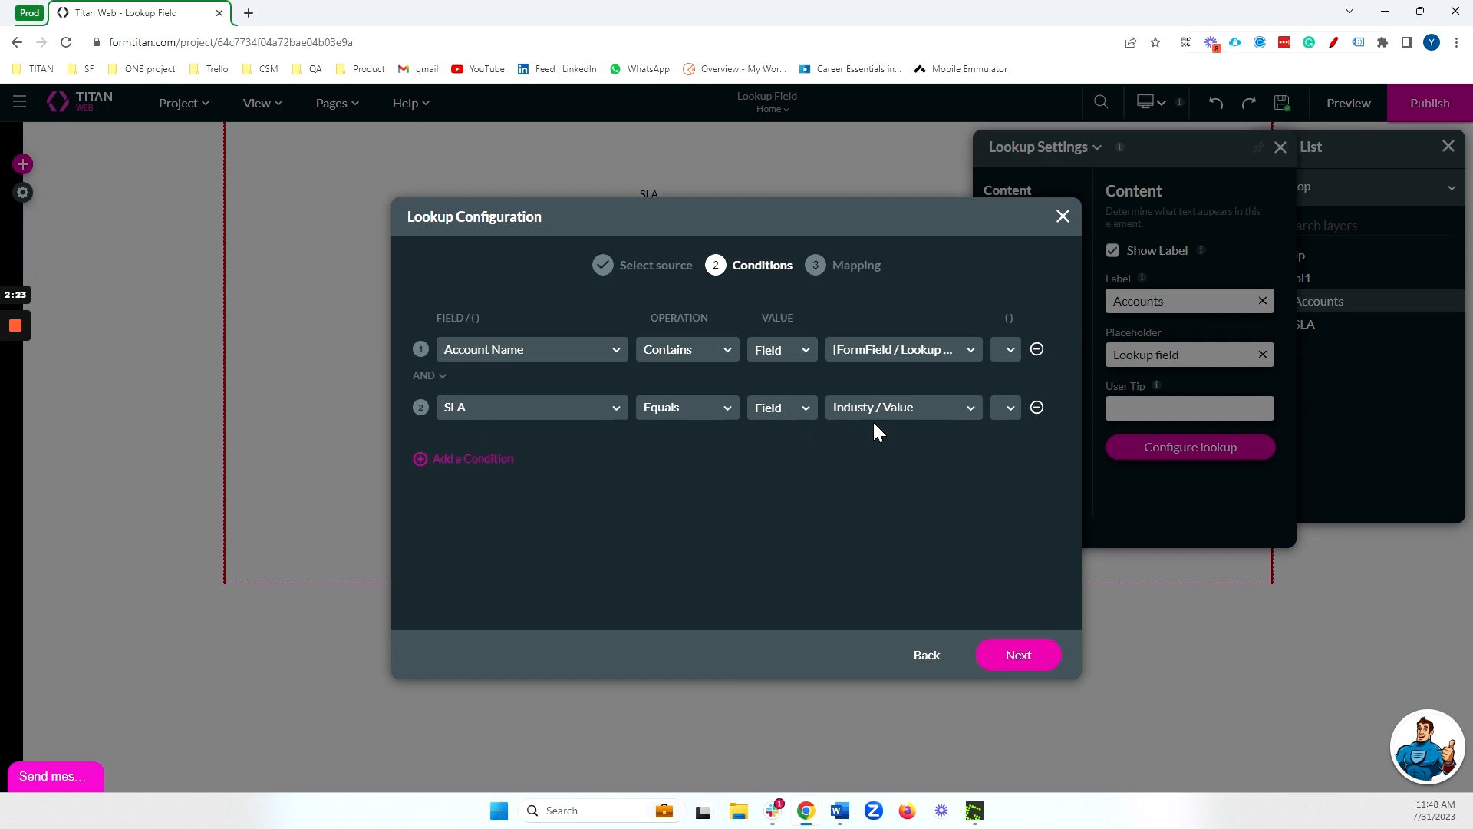
left_click(922, 408)
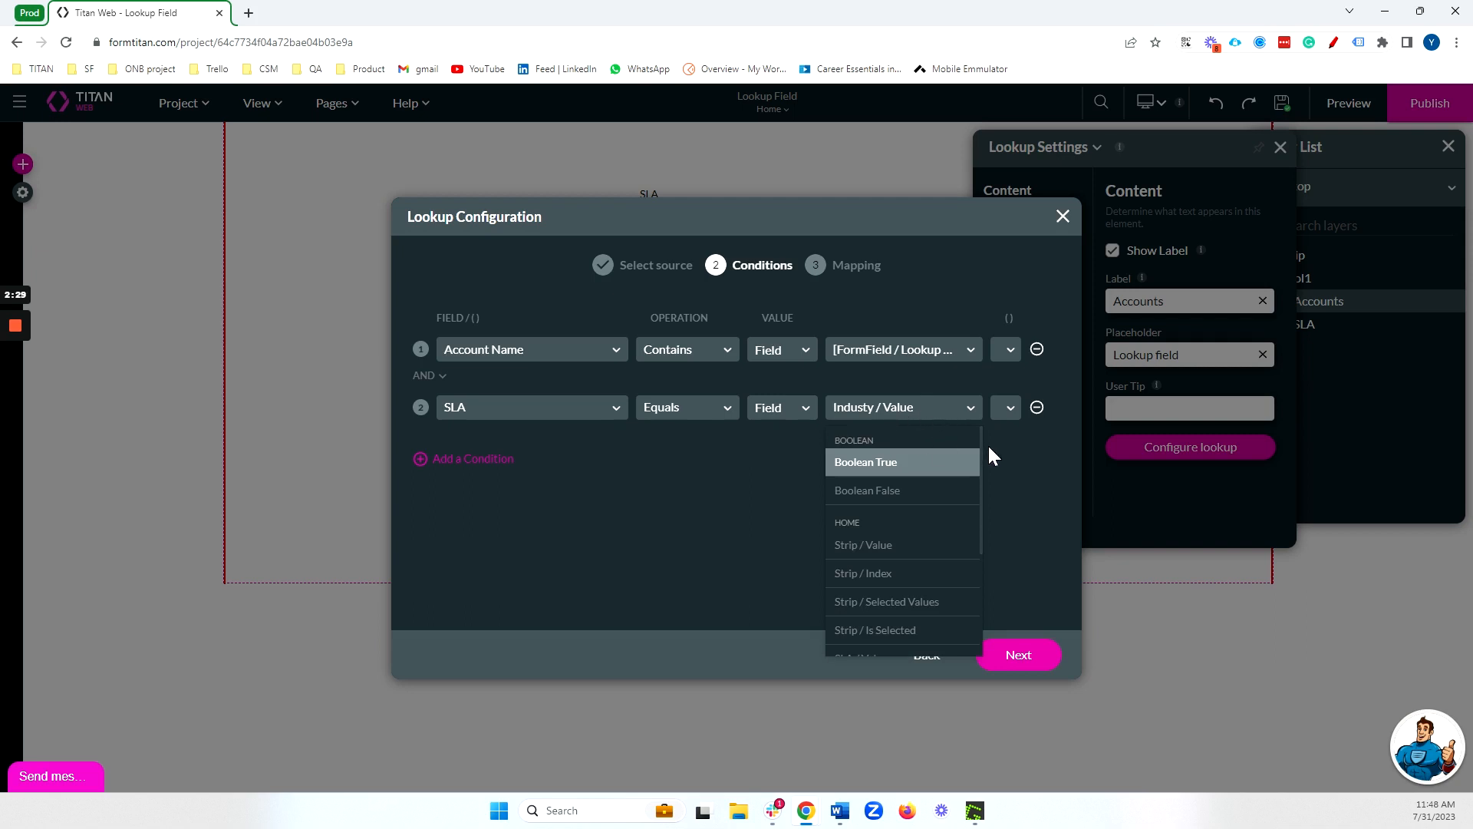
type("sla")
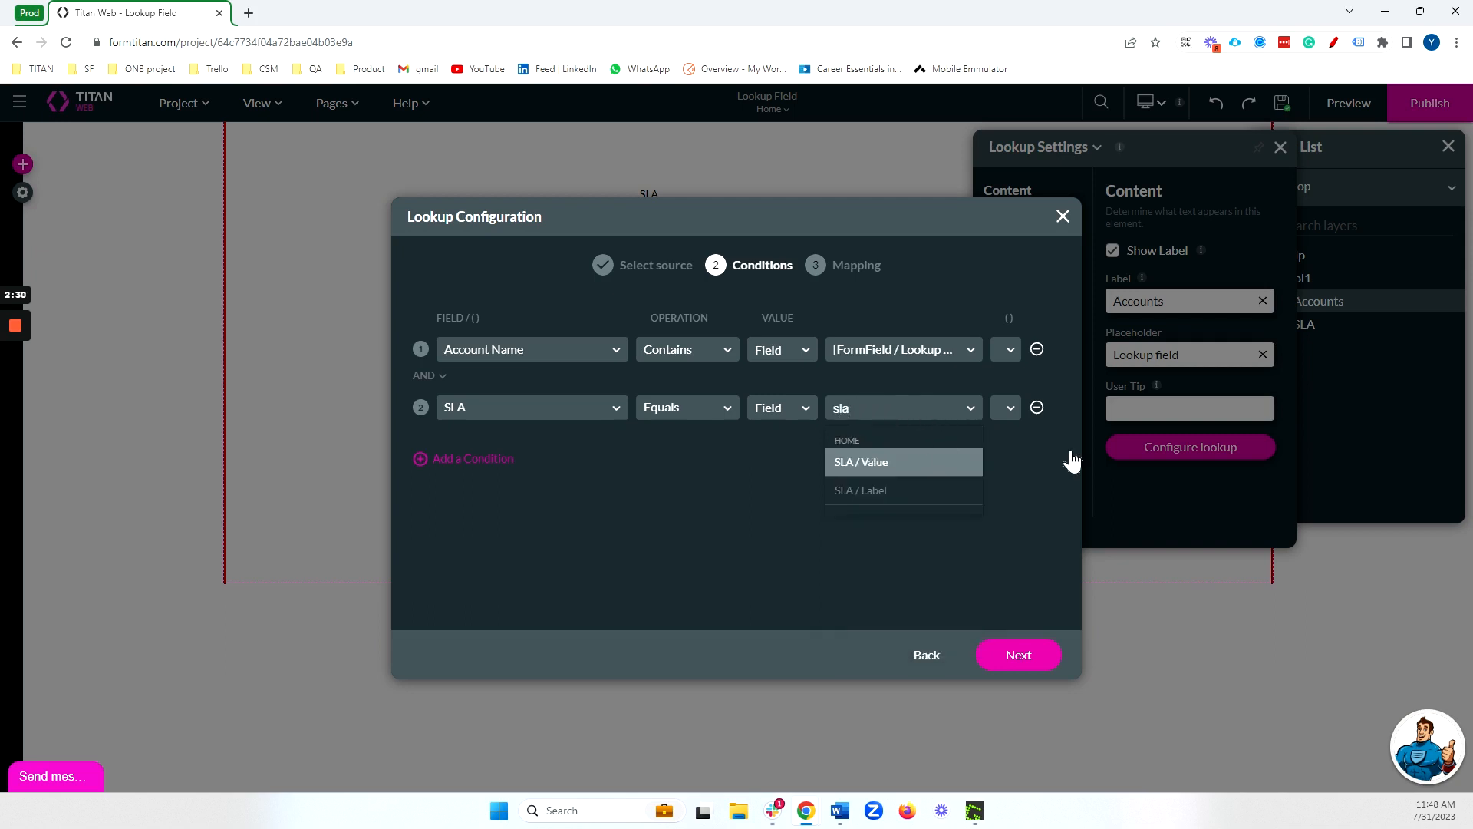
left_click(917, 464)
left_click(1025, 655)
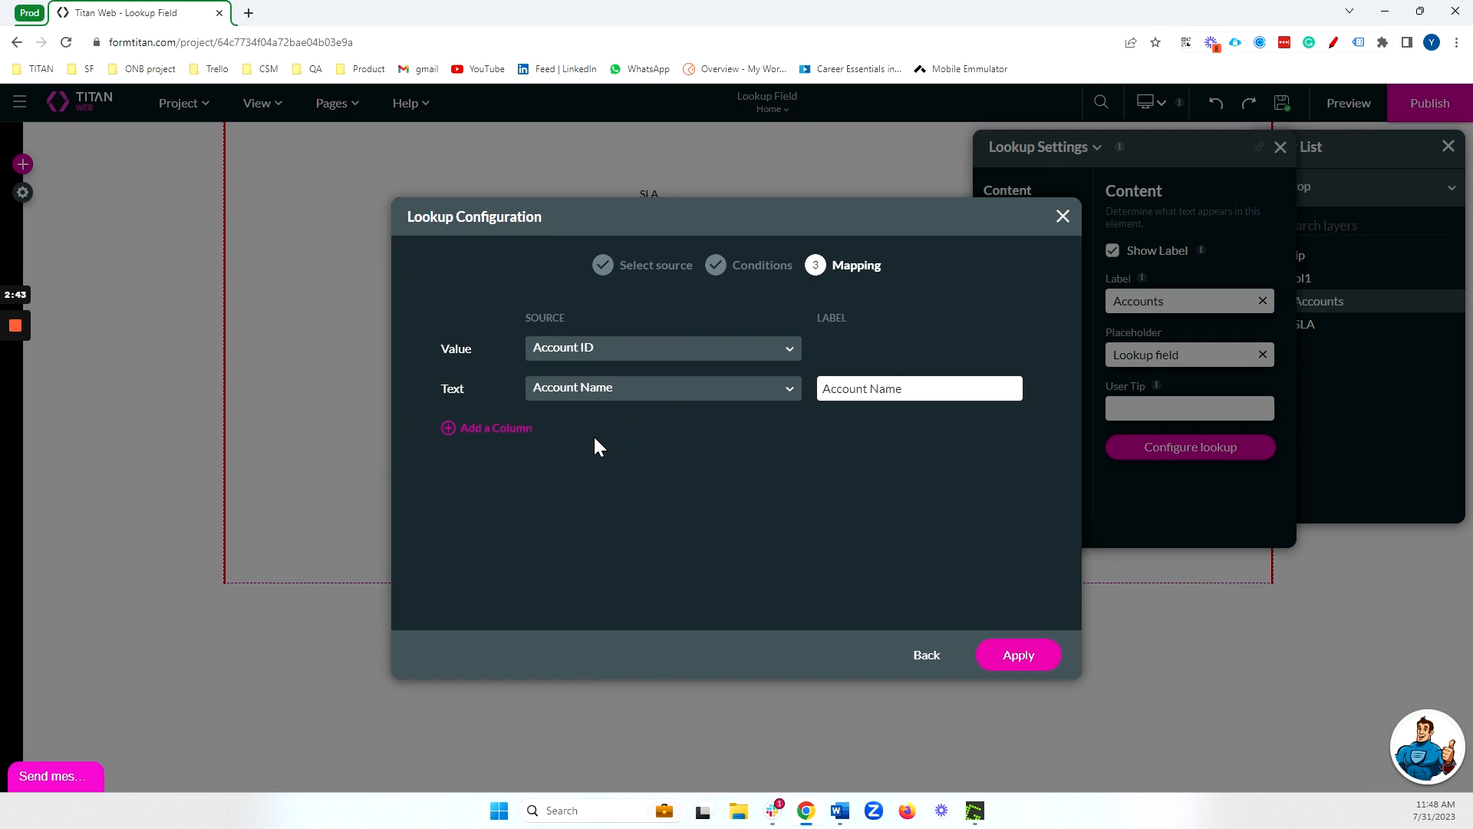
Step: Add a lookup mapping column with Industry as its source
left_click(495, 427)
left_click(632, 431)
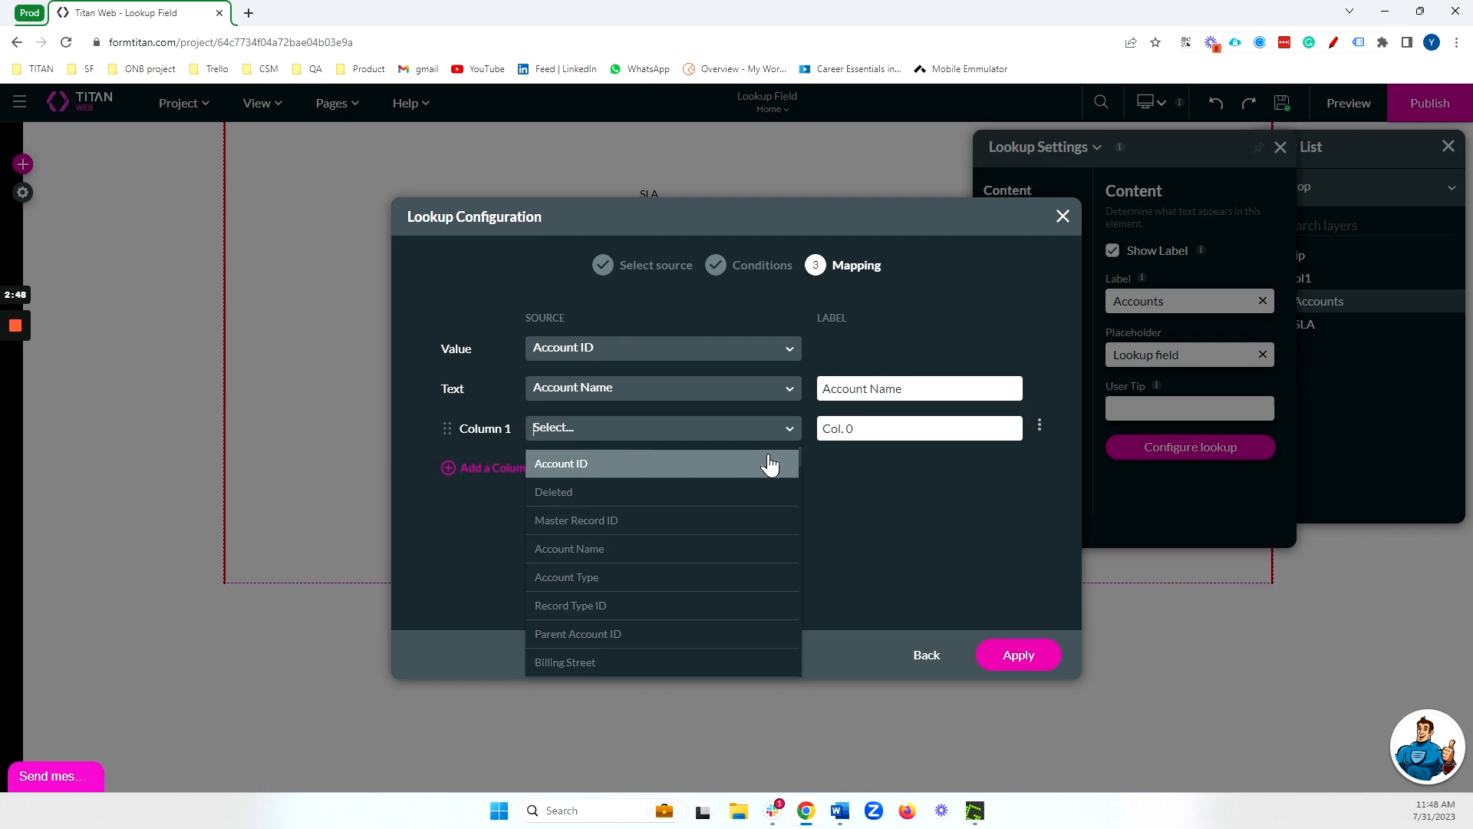
type("ind")
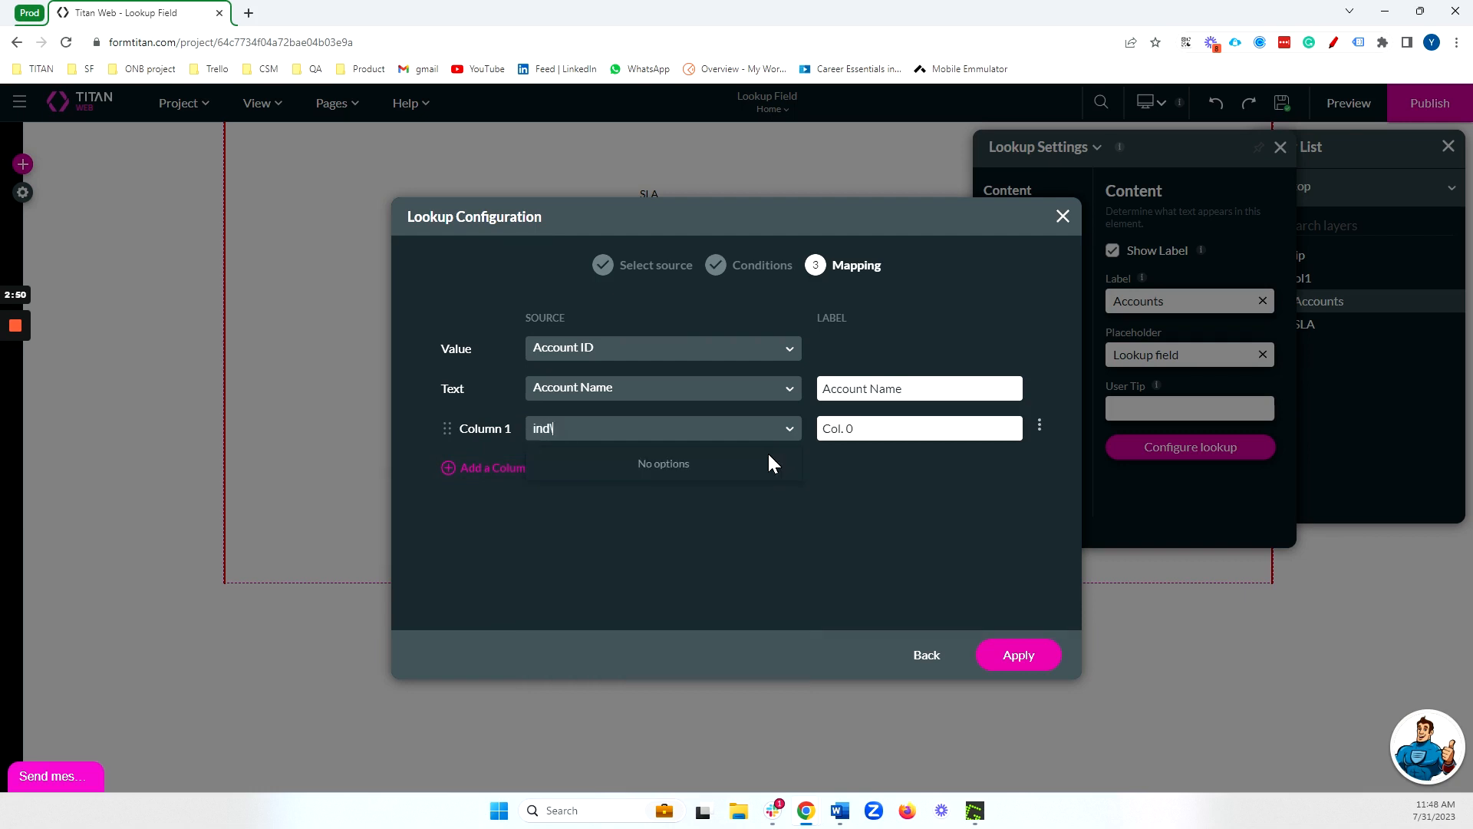
left_click(707, 465)
Step: Add a second mapping column with SLA as its source and apply the lookup configuration
left_click(508, 467)
left_click(564, 462)
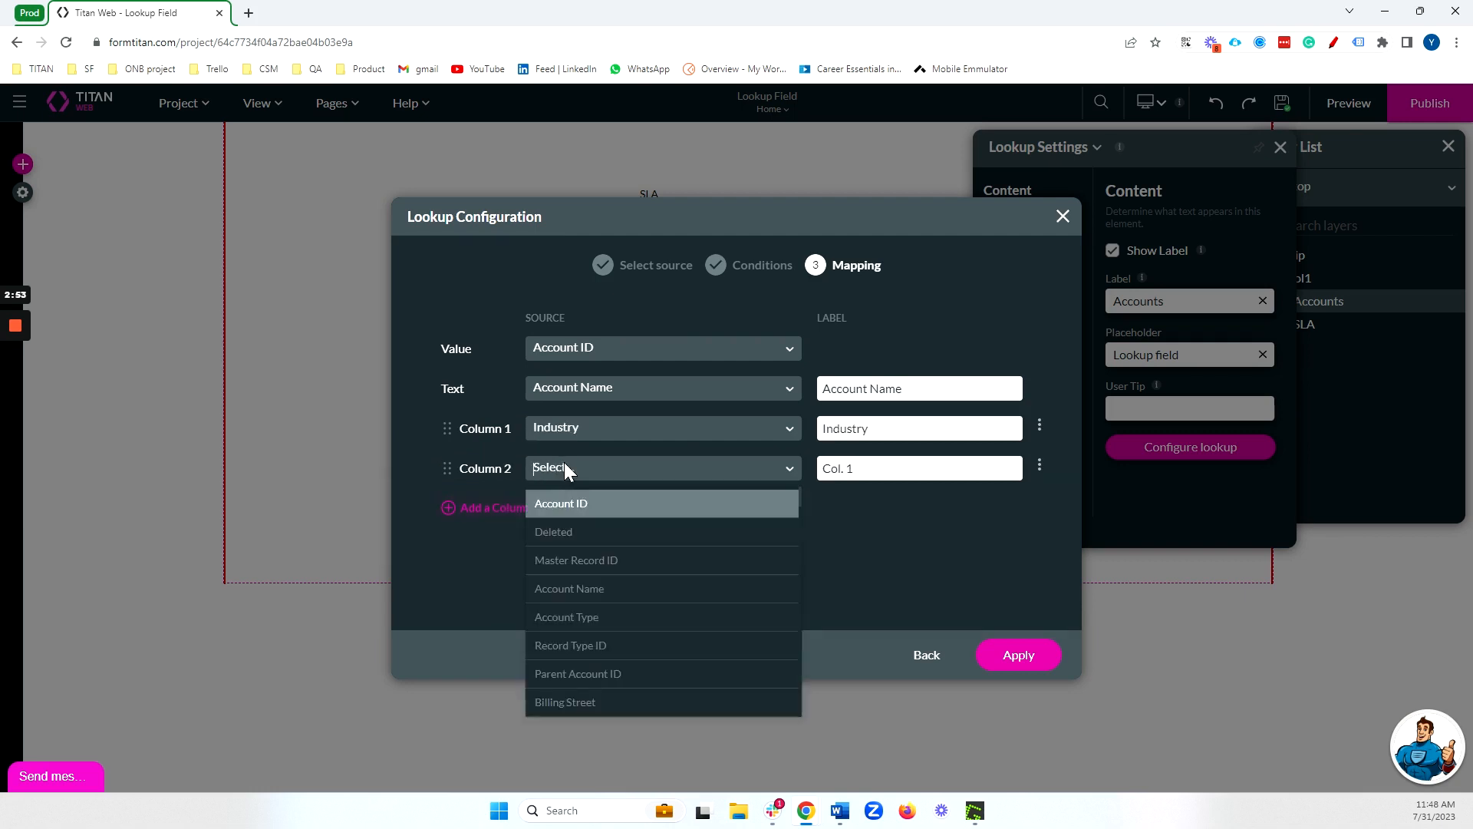
type("sla")
left_click(594, 506)
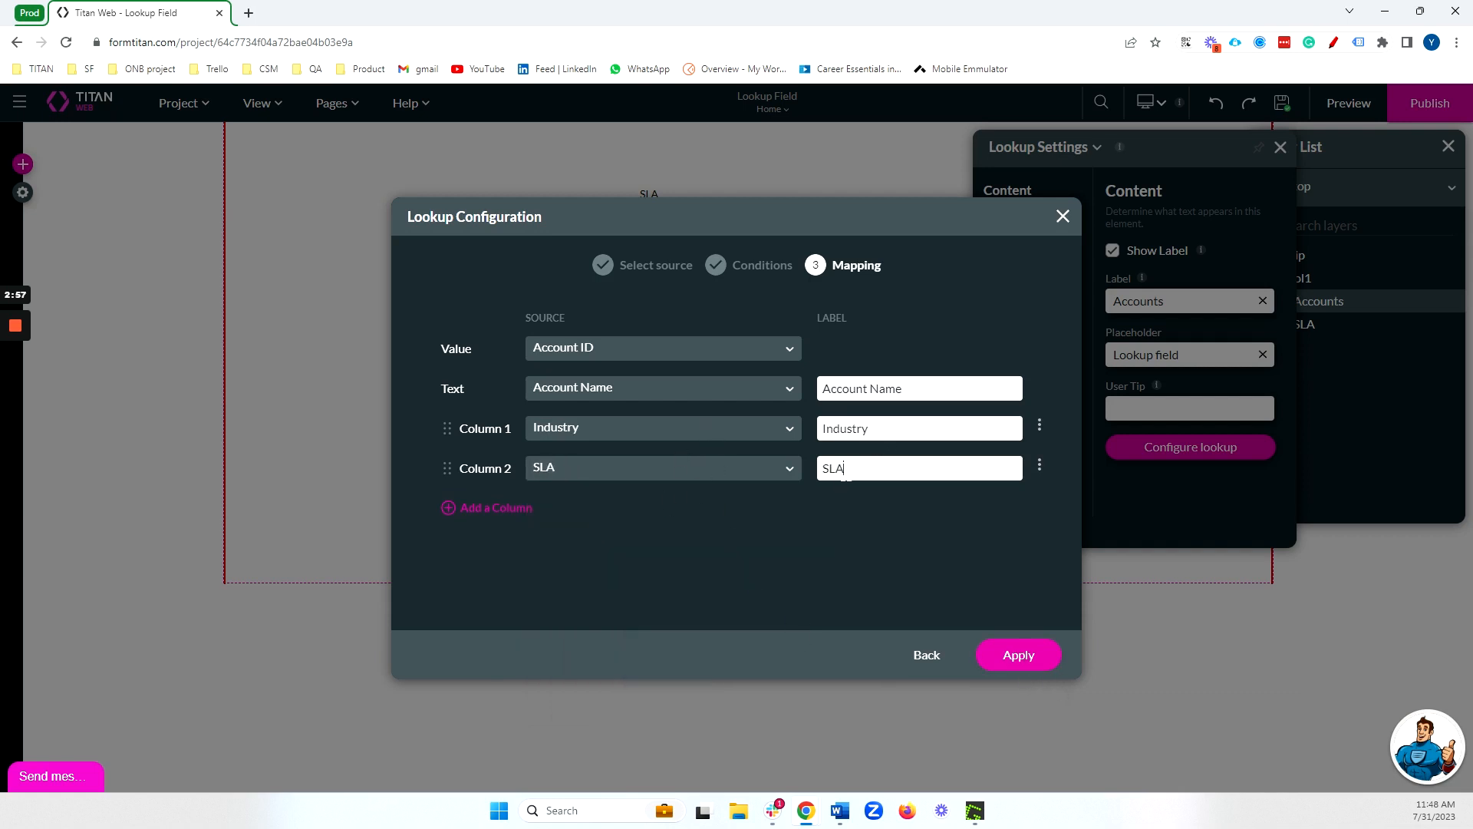
left_click_drag(845, 470, 825, 470)
left_click(1014, 661)
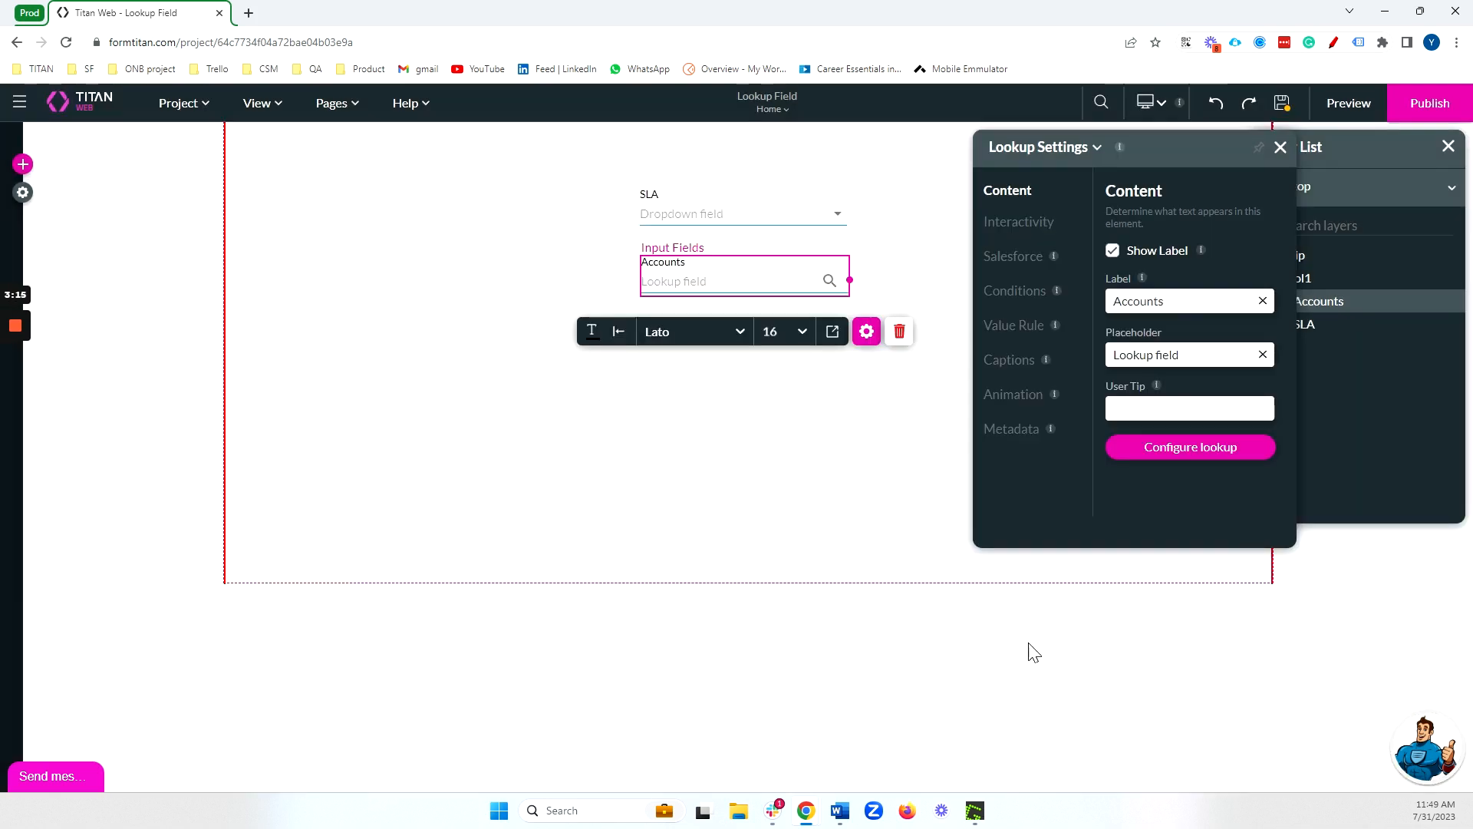
Step: Enable Debug Mode in the project tools and save the project
left_click(22, 192)
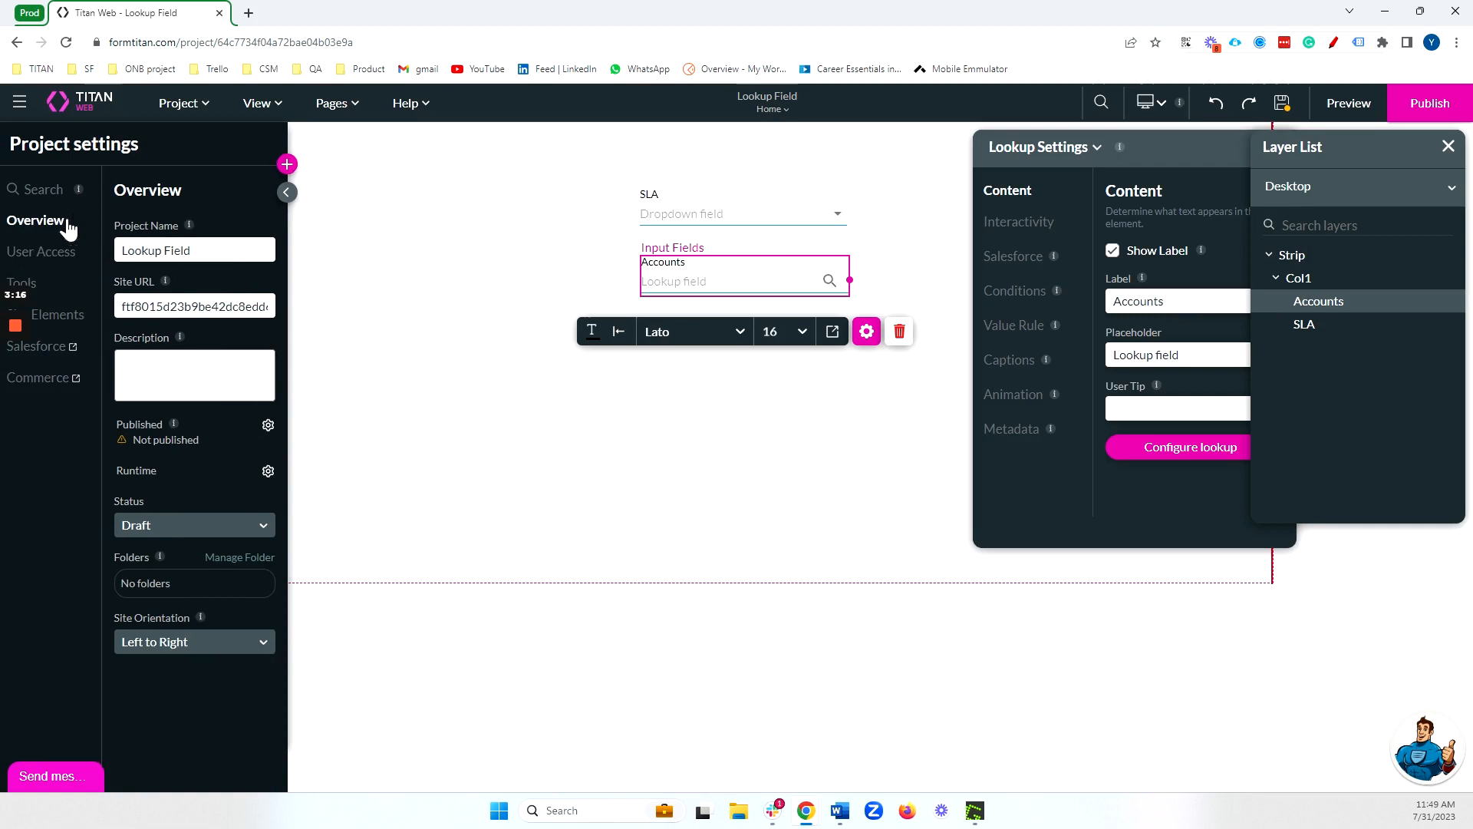
left_click(46, 285)
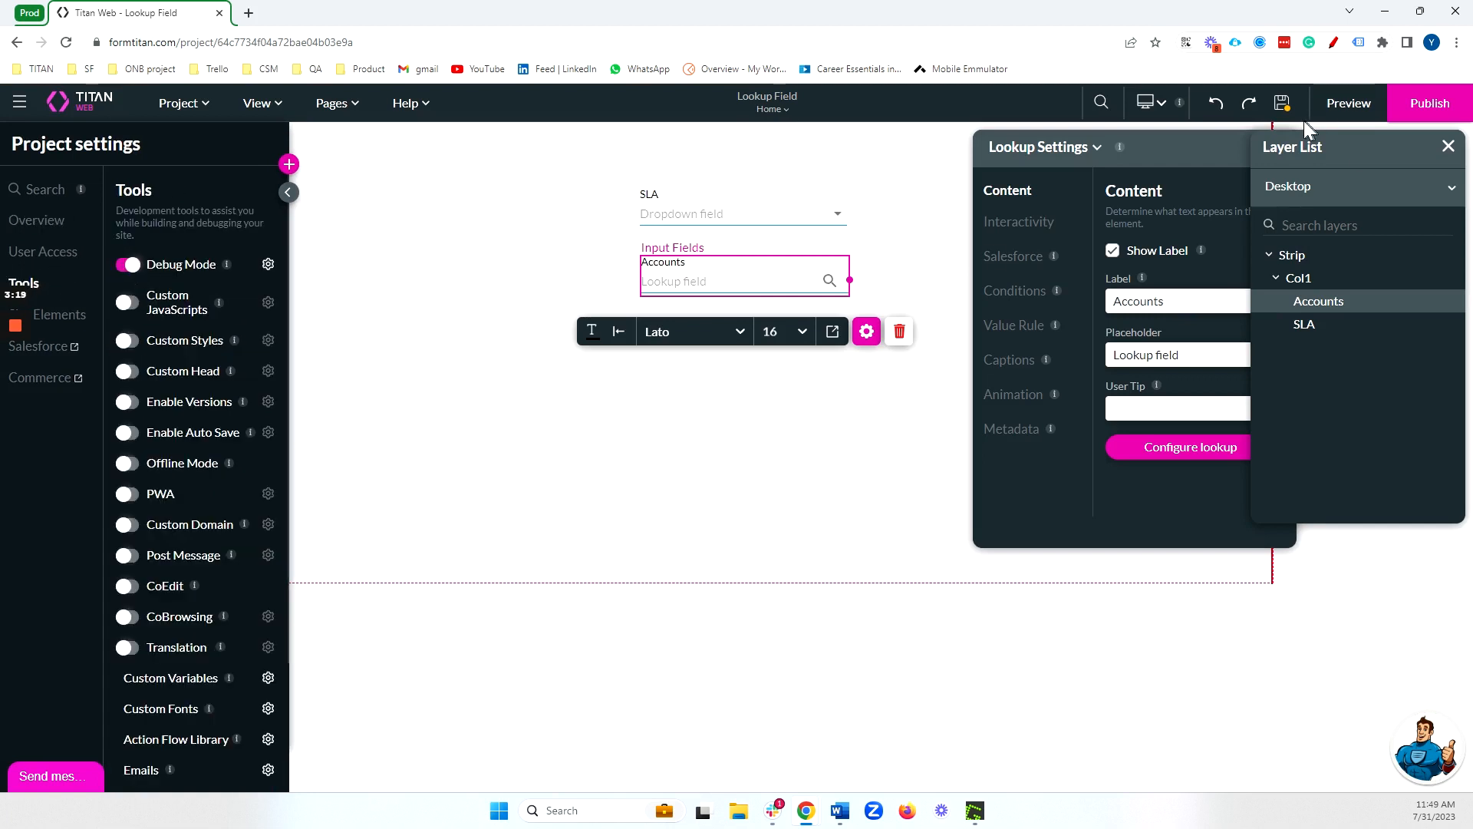
left_click(1282, 107)
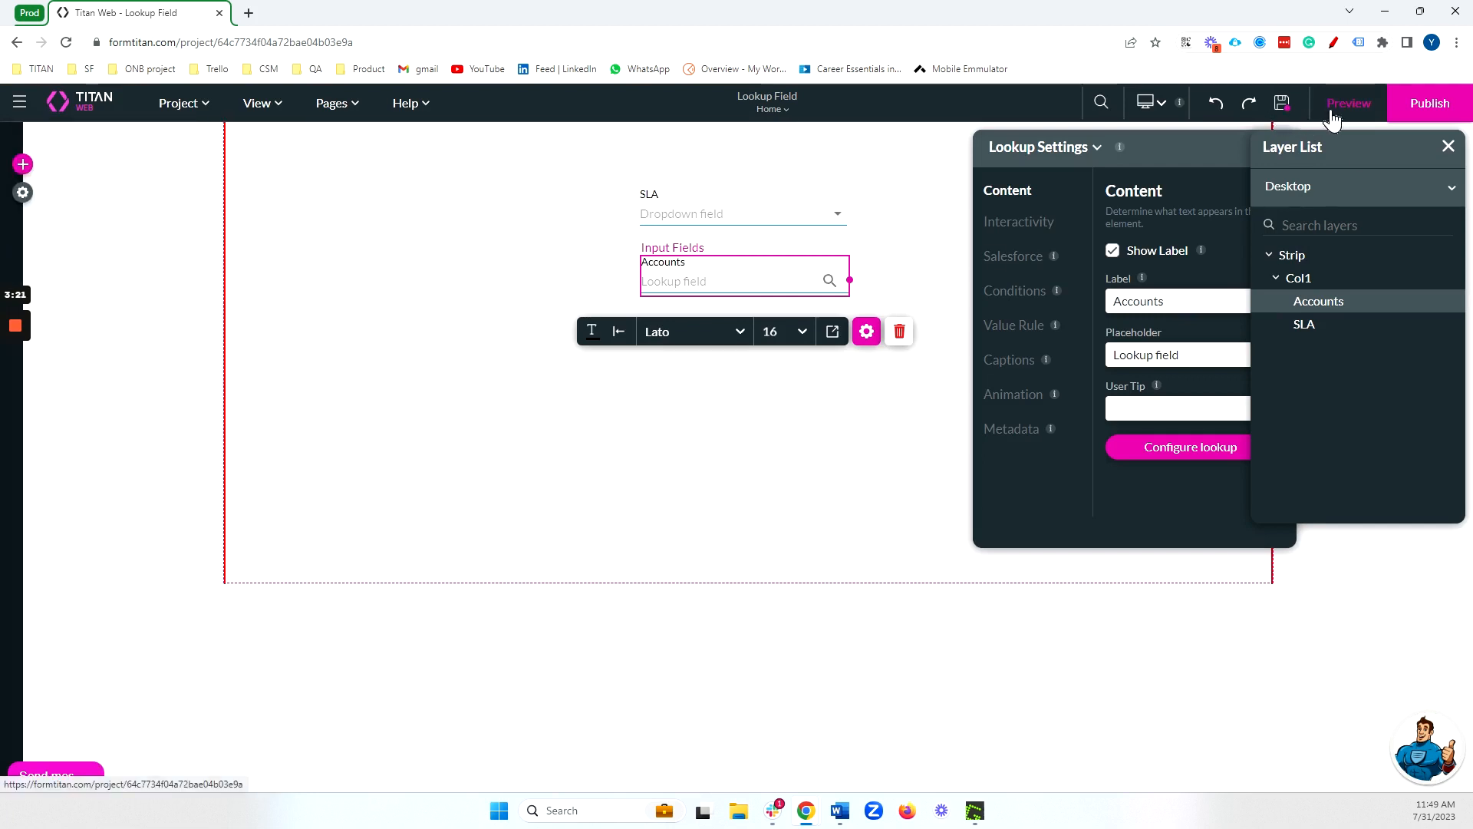
Step: Preview the form, choose Gold as the SLA, and select Dickenson plc in the Accounts lookup window
left_click(1333, 117)
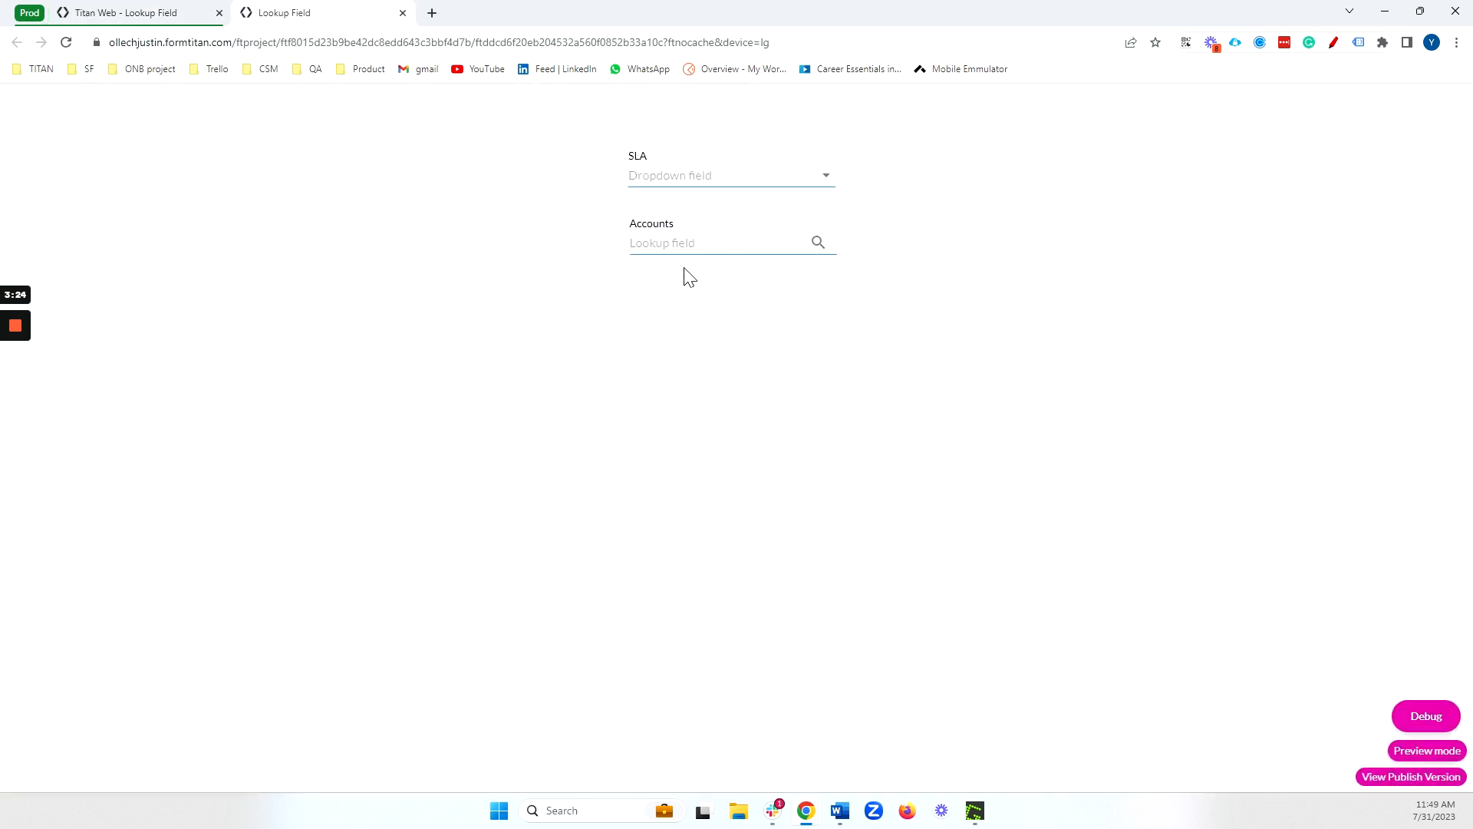
left_click(721, 176)
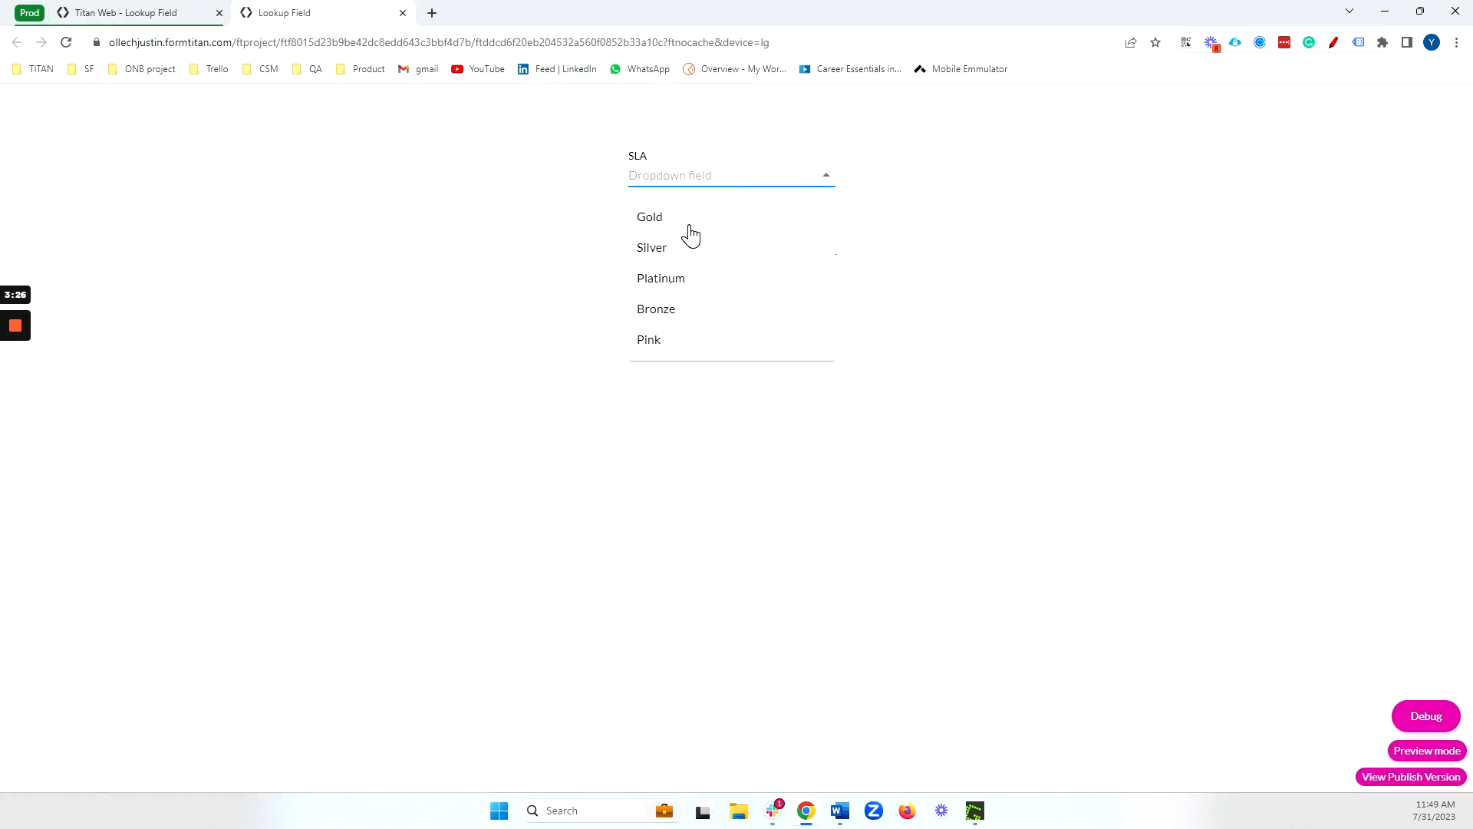
left_click(684, 222)
left_click(818, 244)
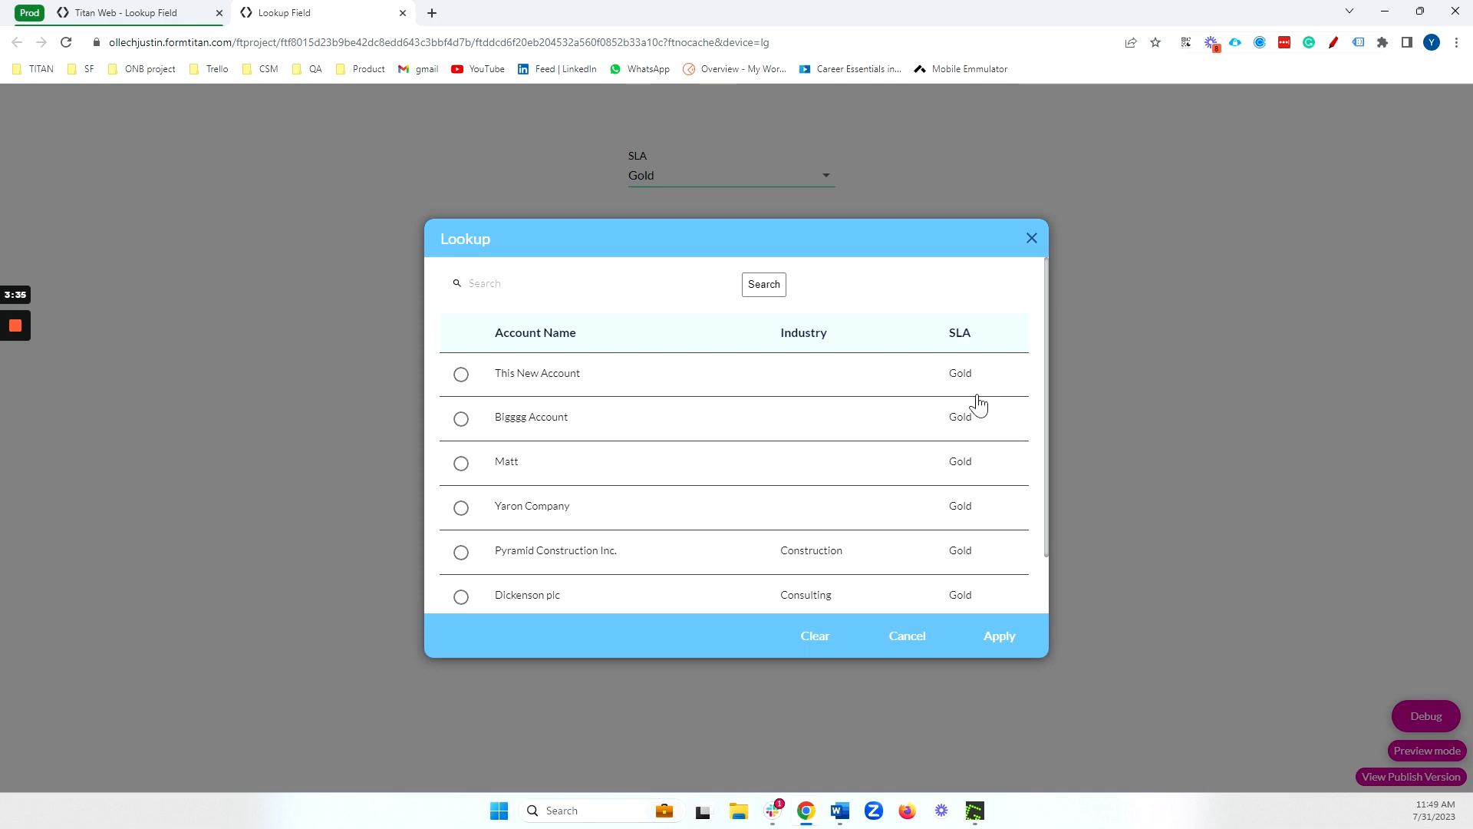
scroll(966, 414, "down", 1)
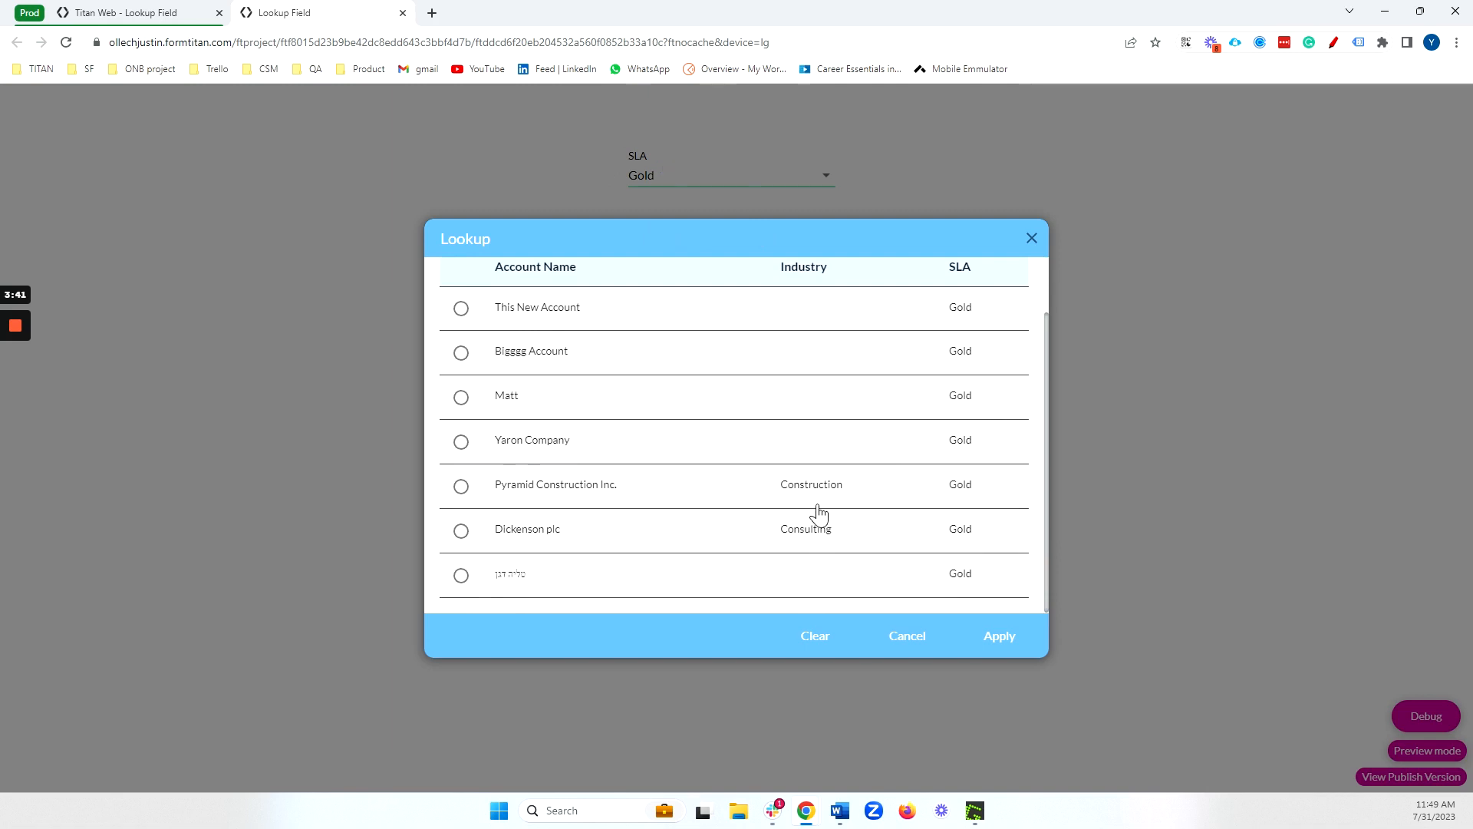
left_click(533, 534)
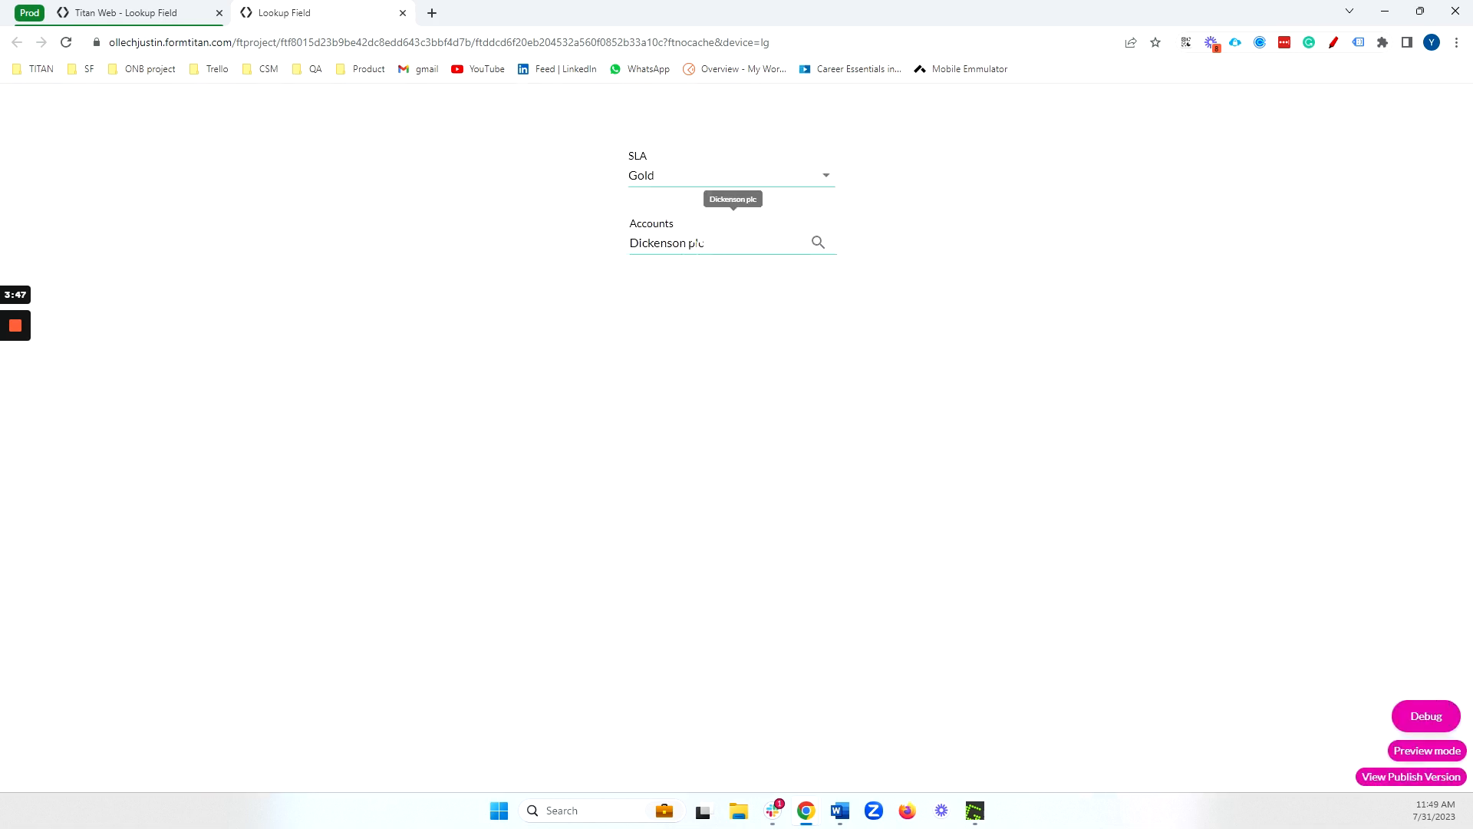
Step: Examine the Accounts lookup's stored value and text in the debug window and close the preview
left_click(1421, 715)
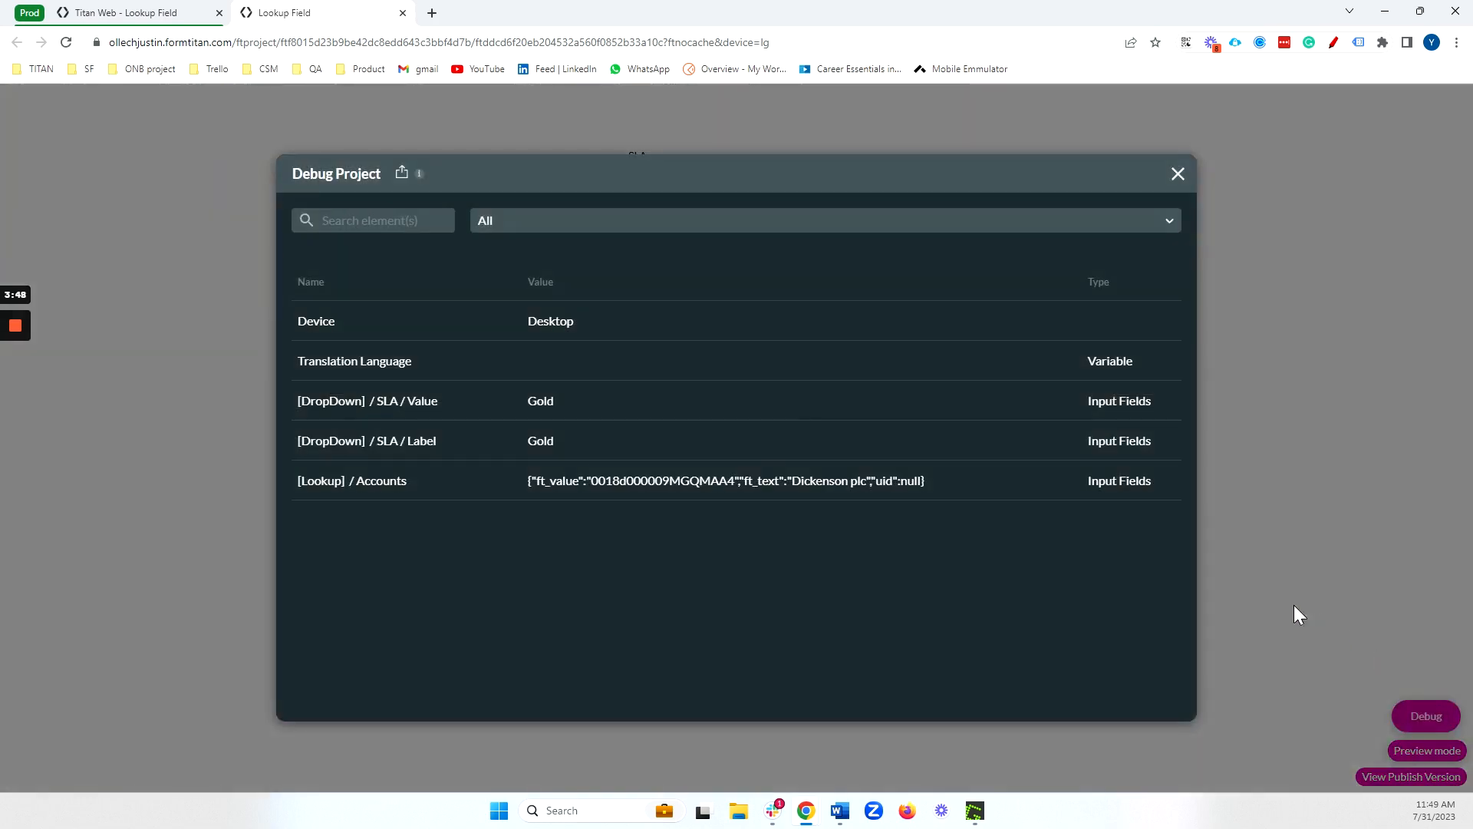
double_click(638, 486)
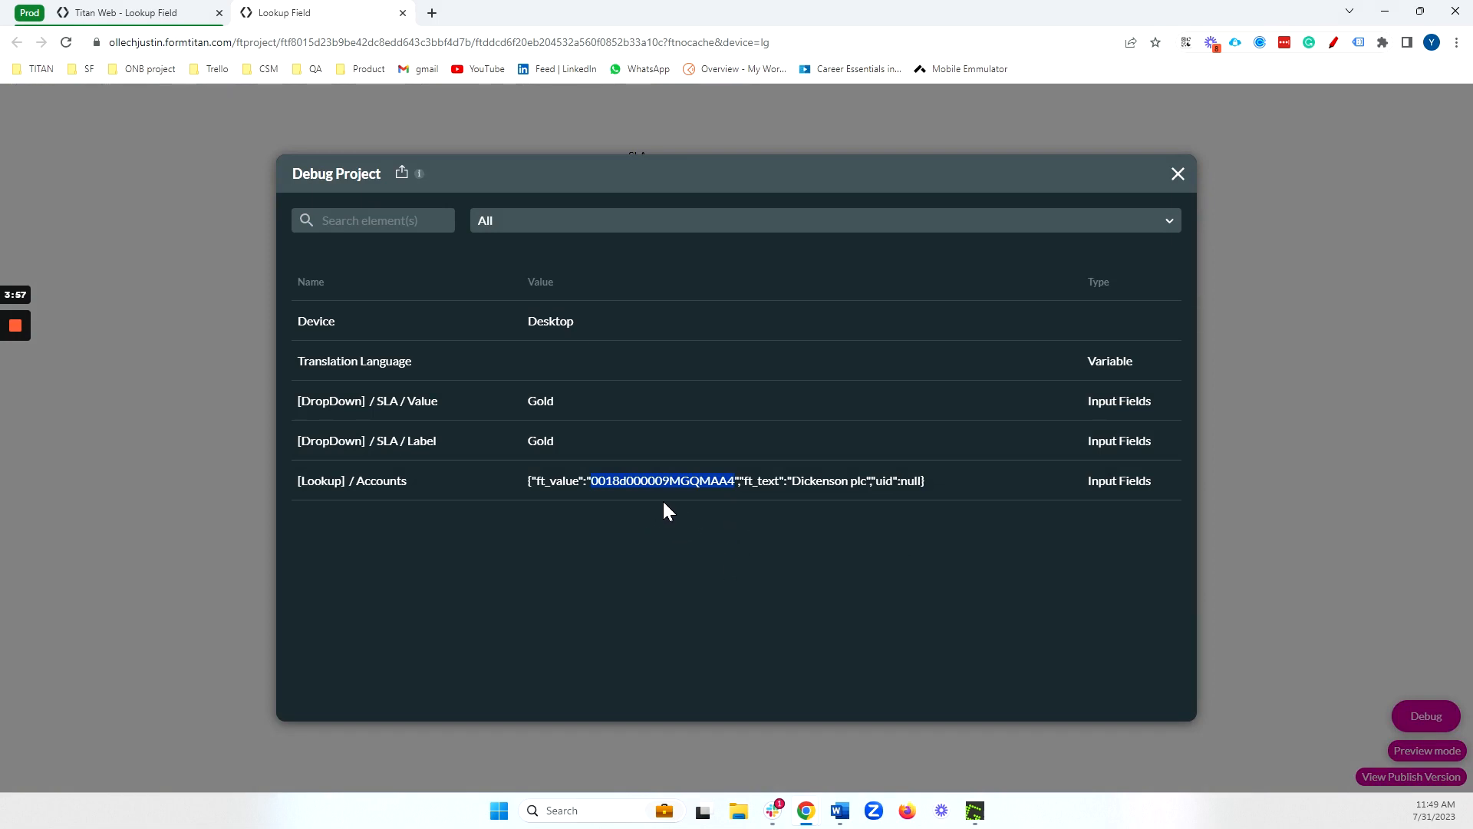
left_click(1178, 175)
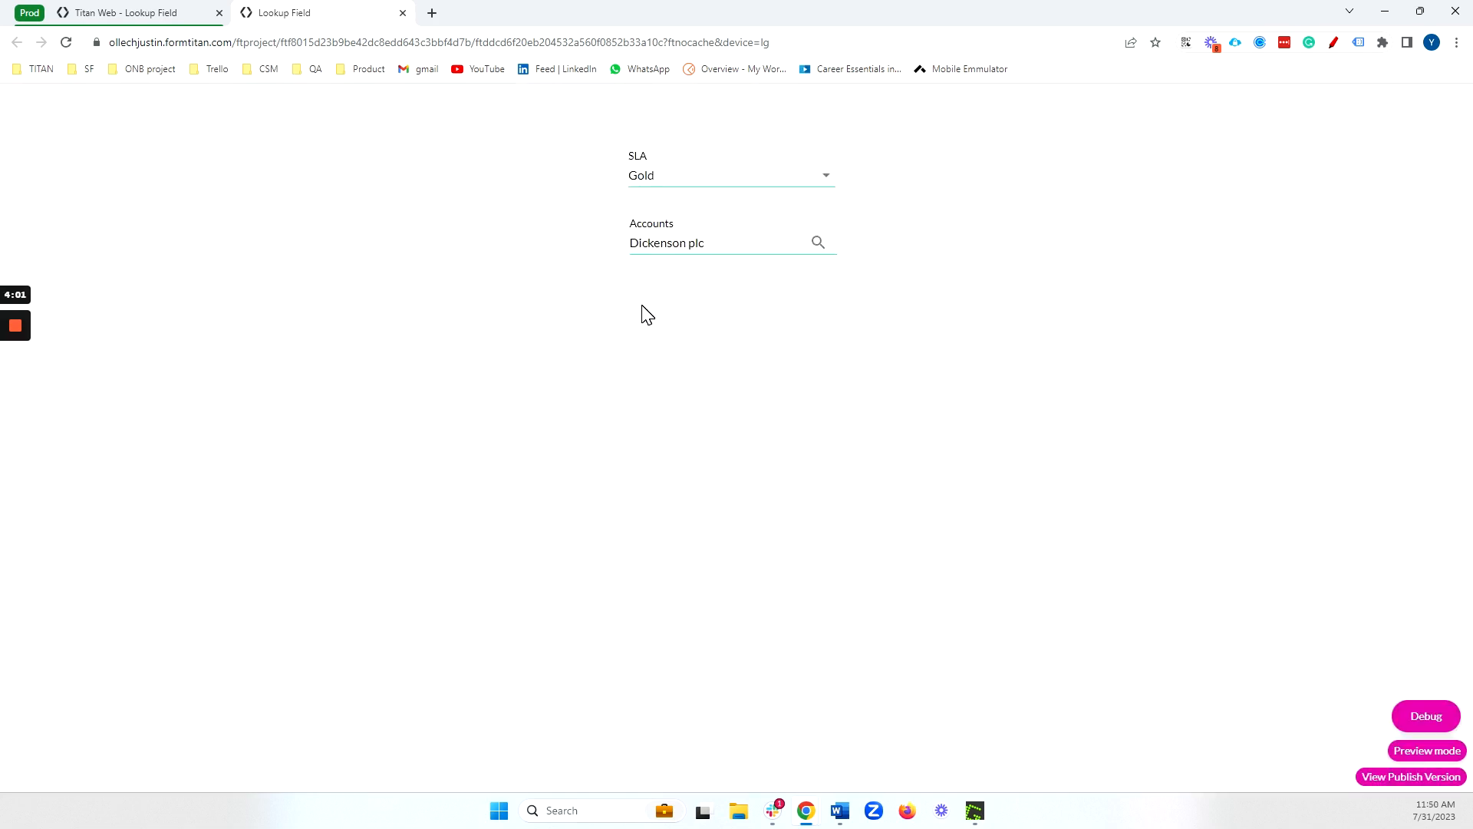
left_click(402, 13)
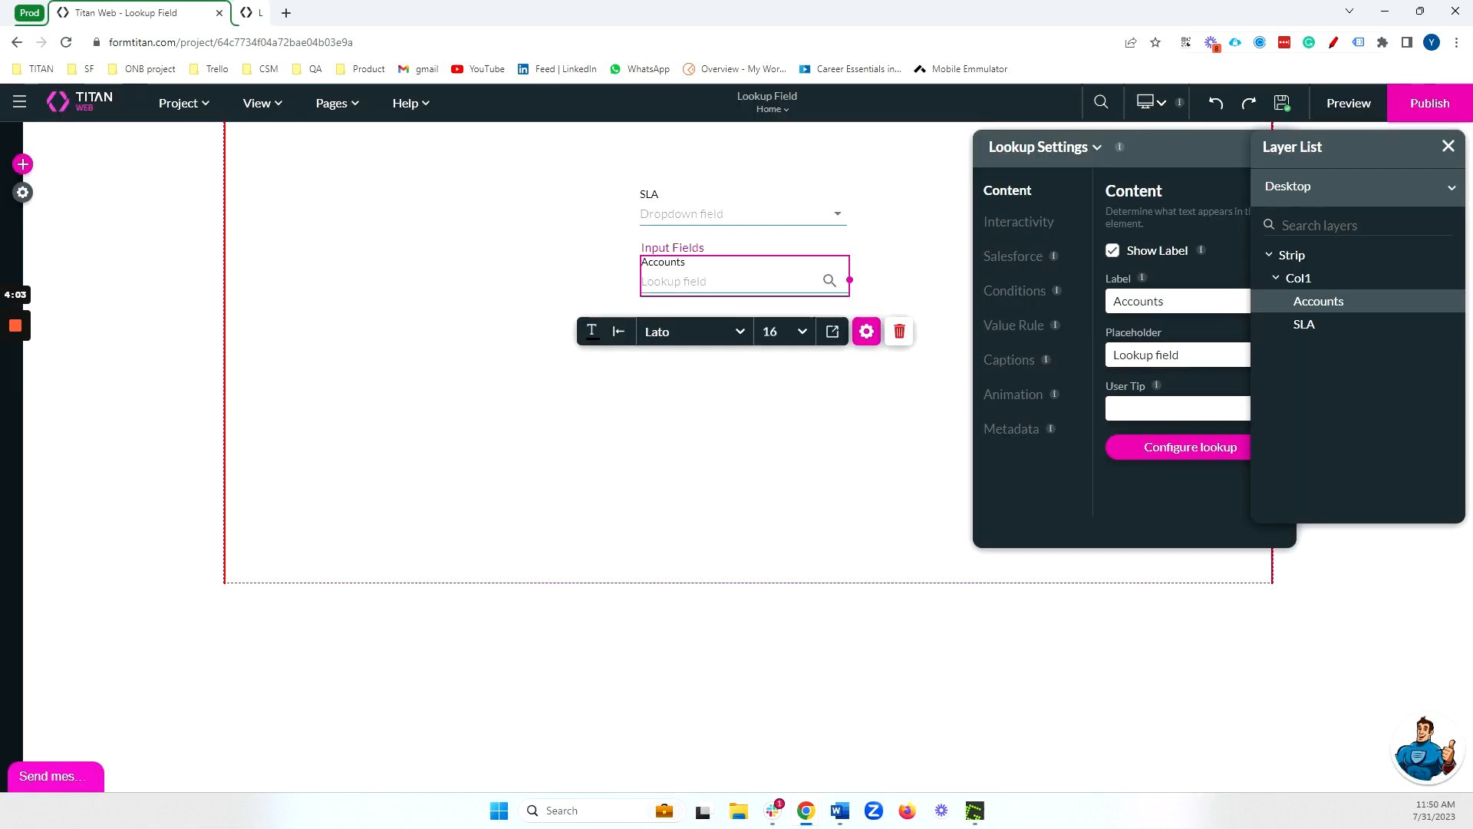
Step: Preview the form again, choose Gold as the SLA, search Accounts for "ya", and close the preview
left_click(775, 475)
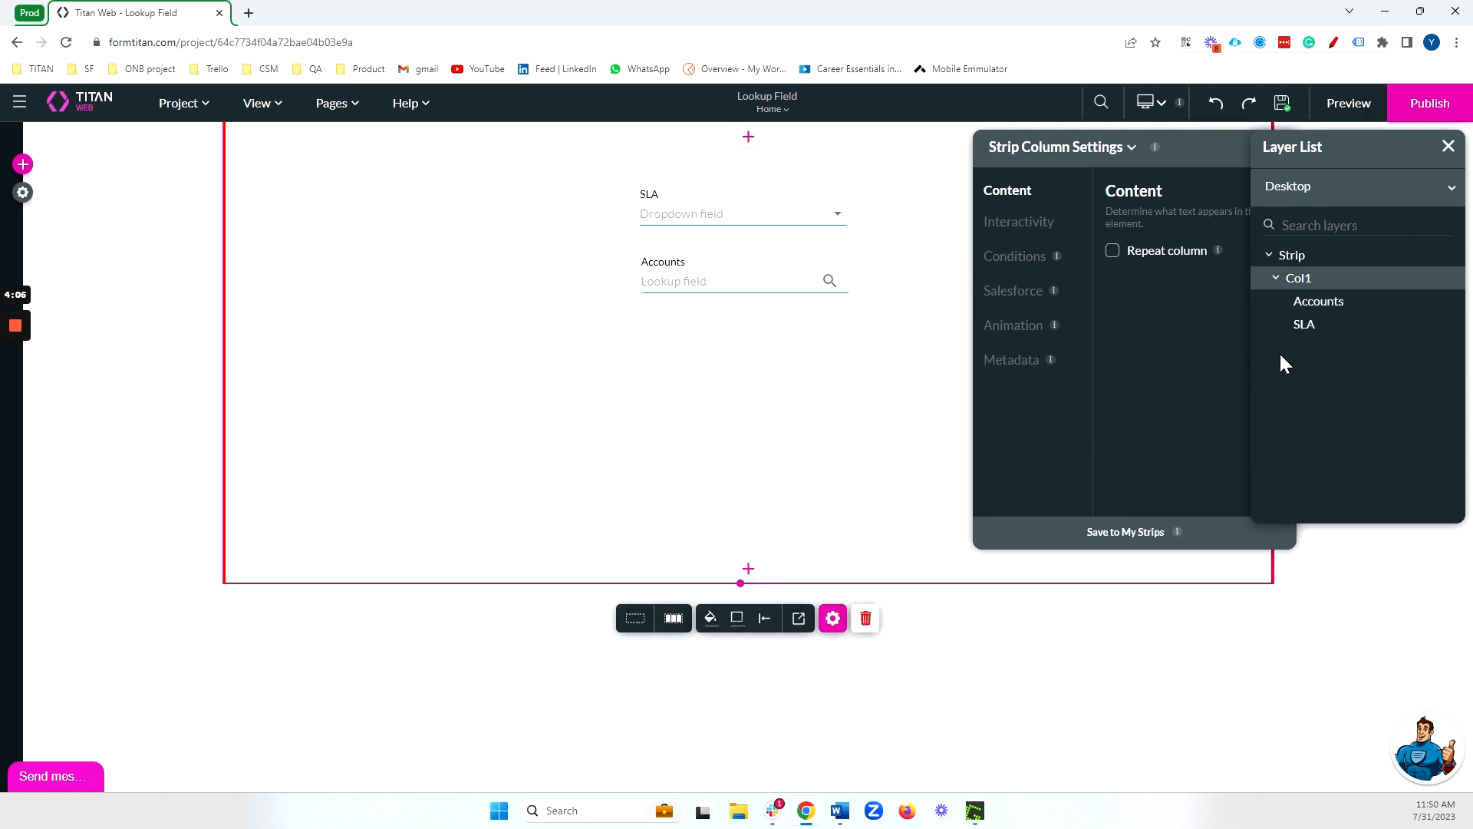
left_click(1021, 222)
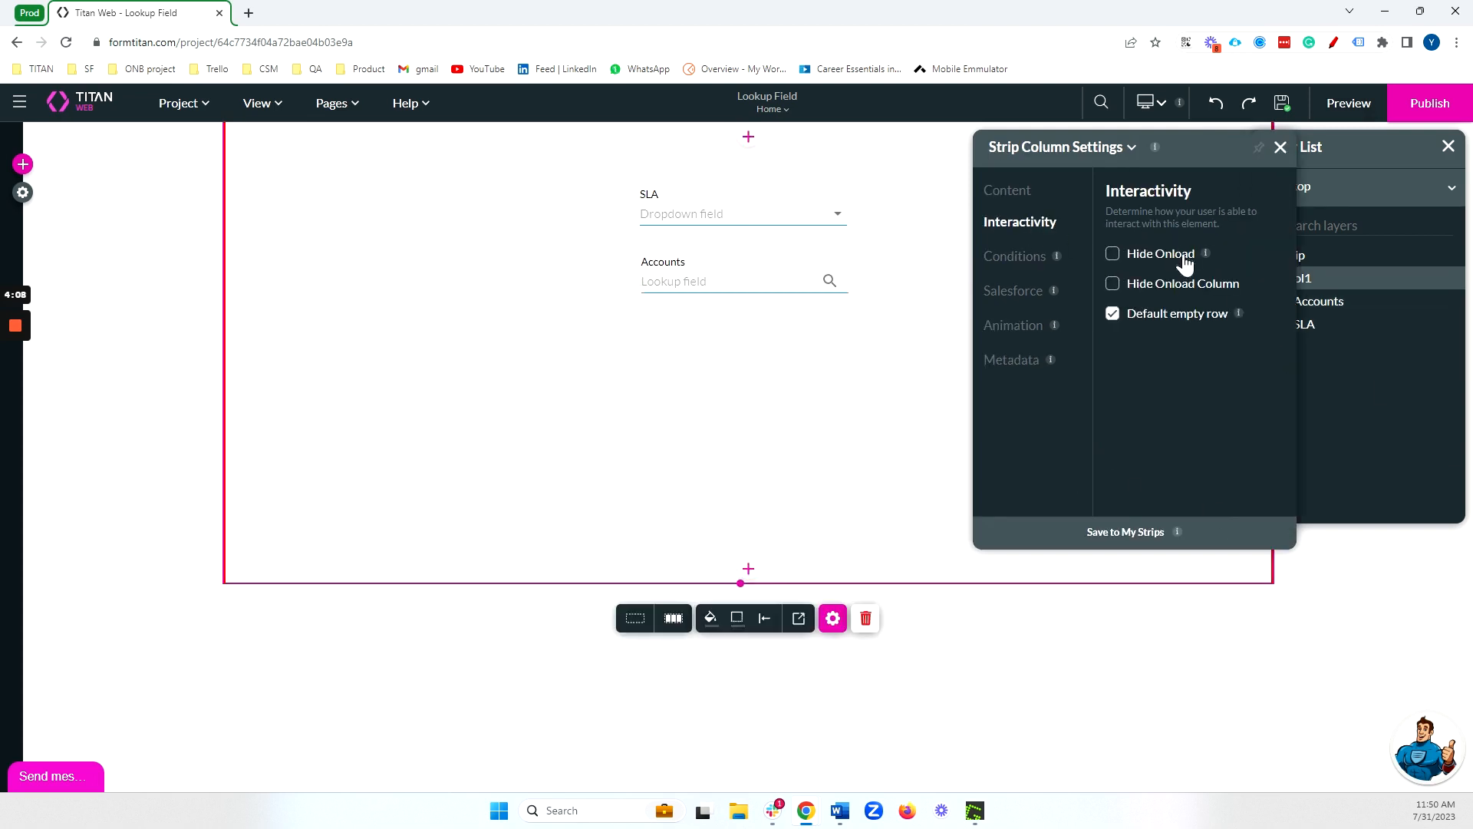
left_click(1331, 107)
left_click(702, 177)
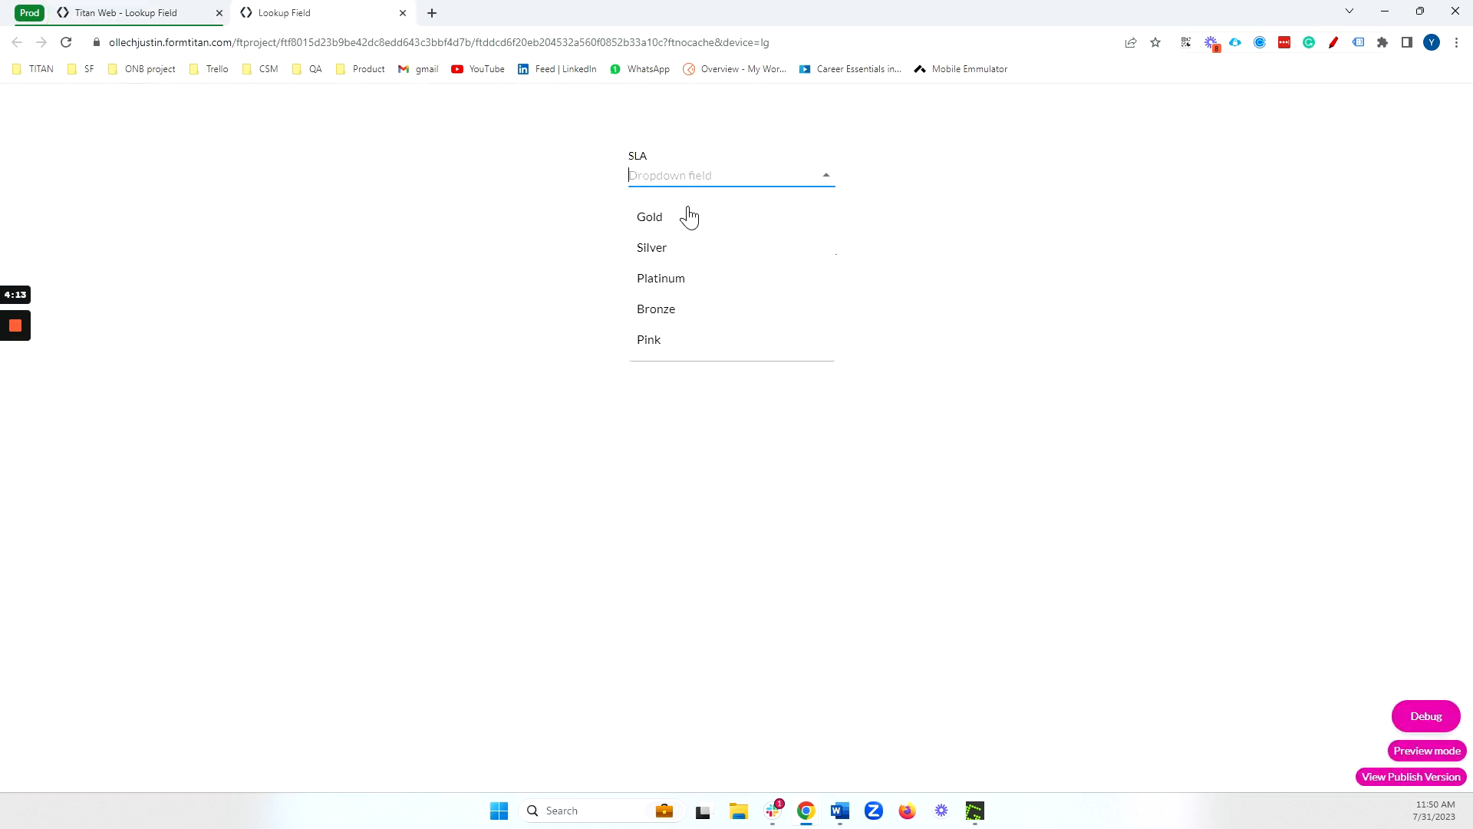
left_click(685, 218)
left_click(677, 244)
type("ya")
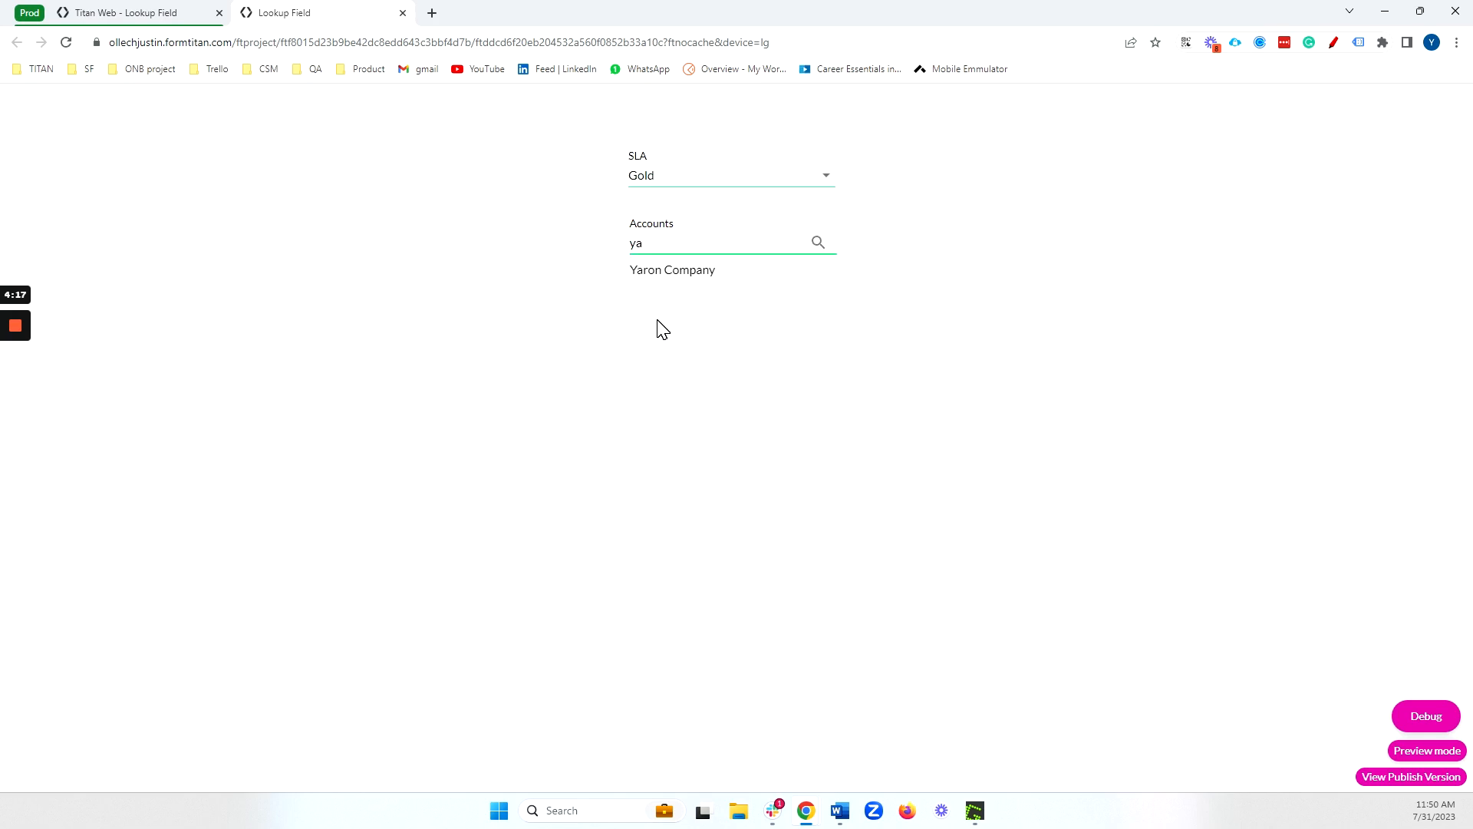
left_click(403, 13)
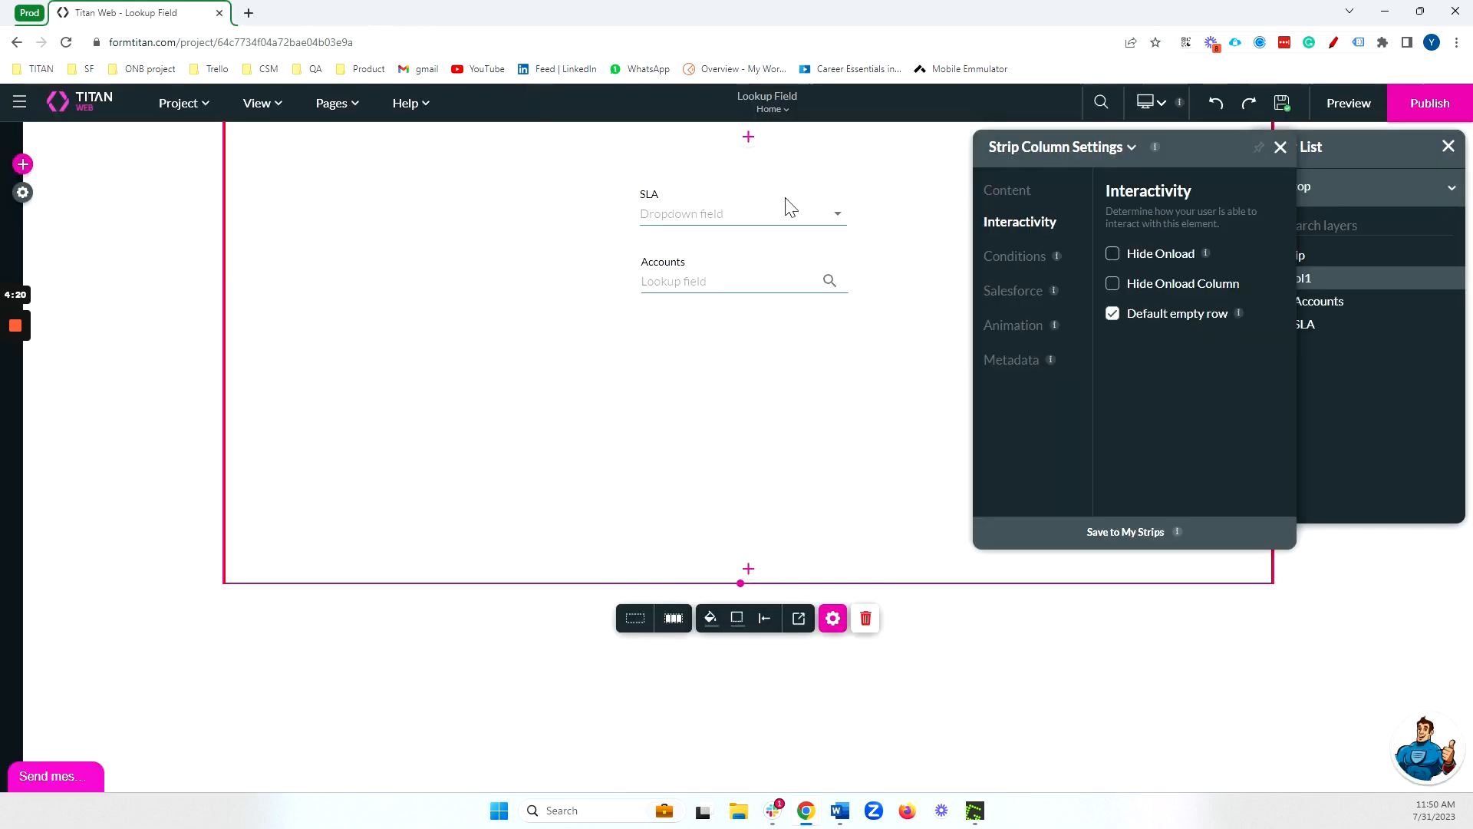
Step: Turn off Auto Suggest in the interactivity settings of the Accounts lookup field
left_click(1007, 192)
left_click(794, 282)
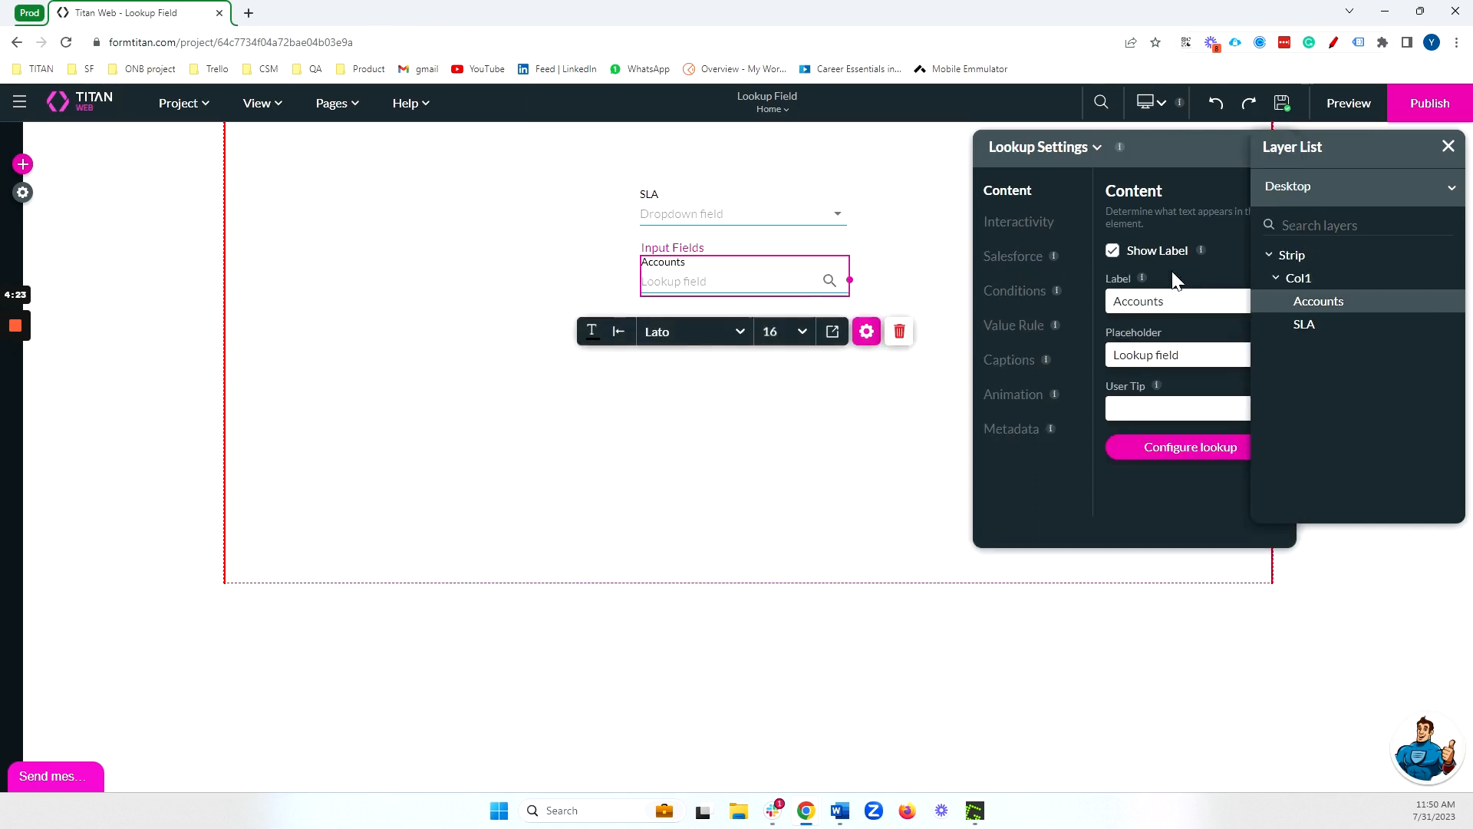
left_click(1011, 229)
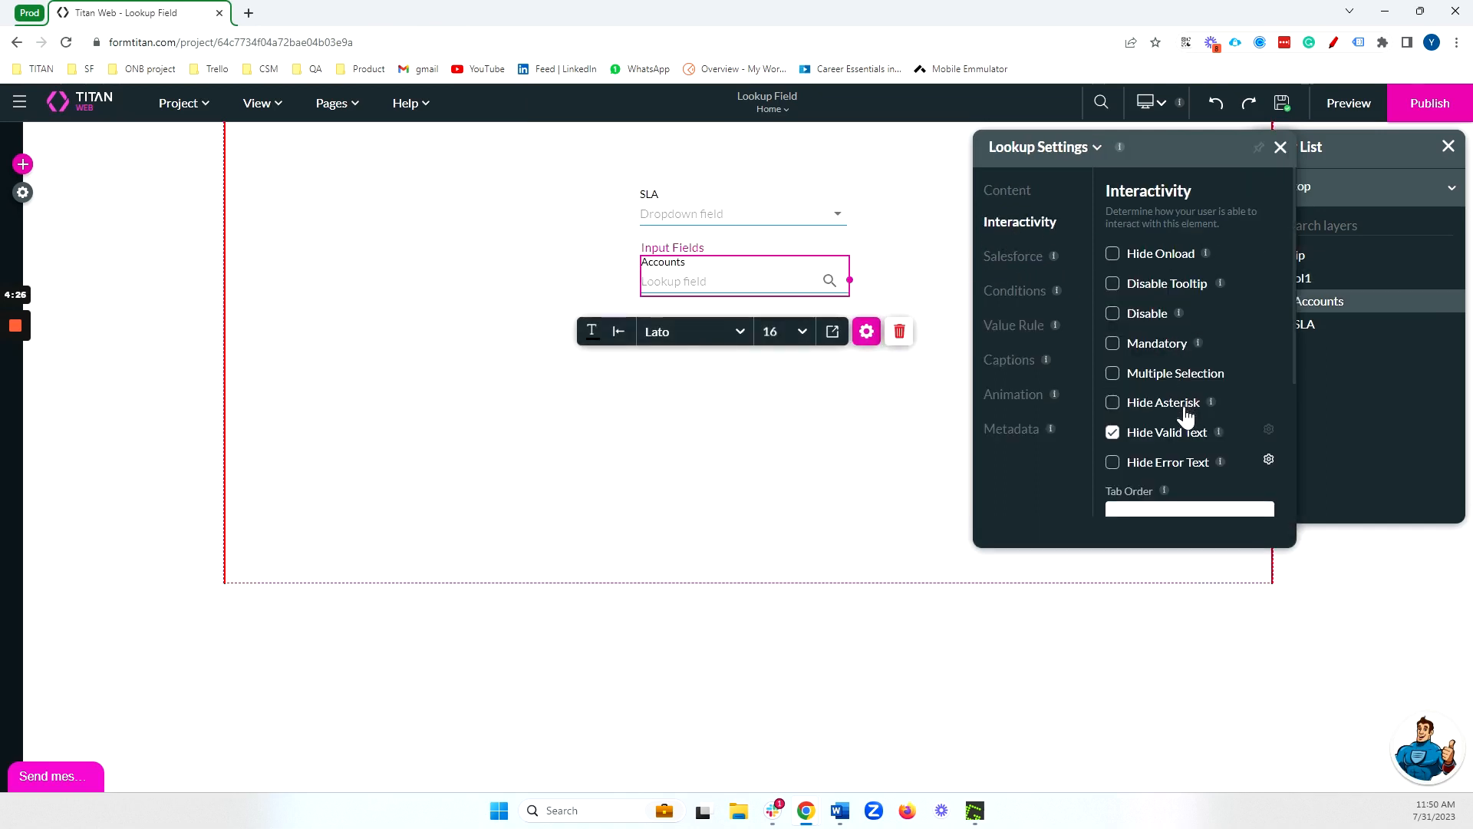
scroll(1177, 322, "down", 3)
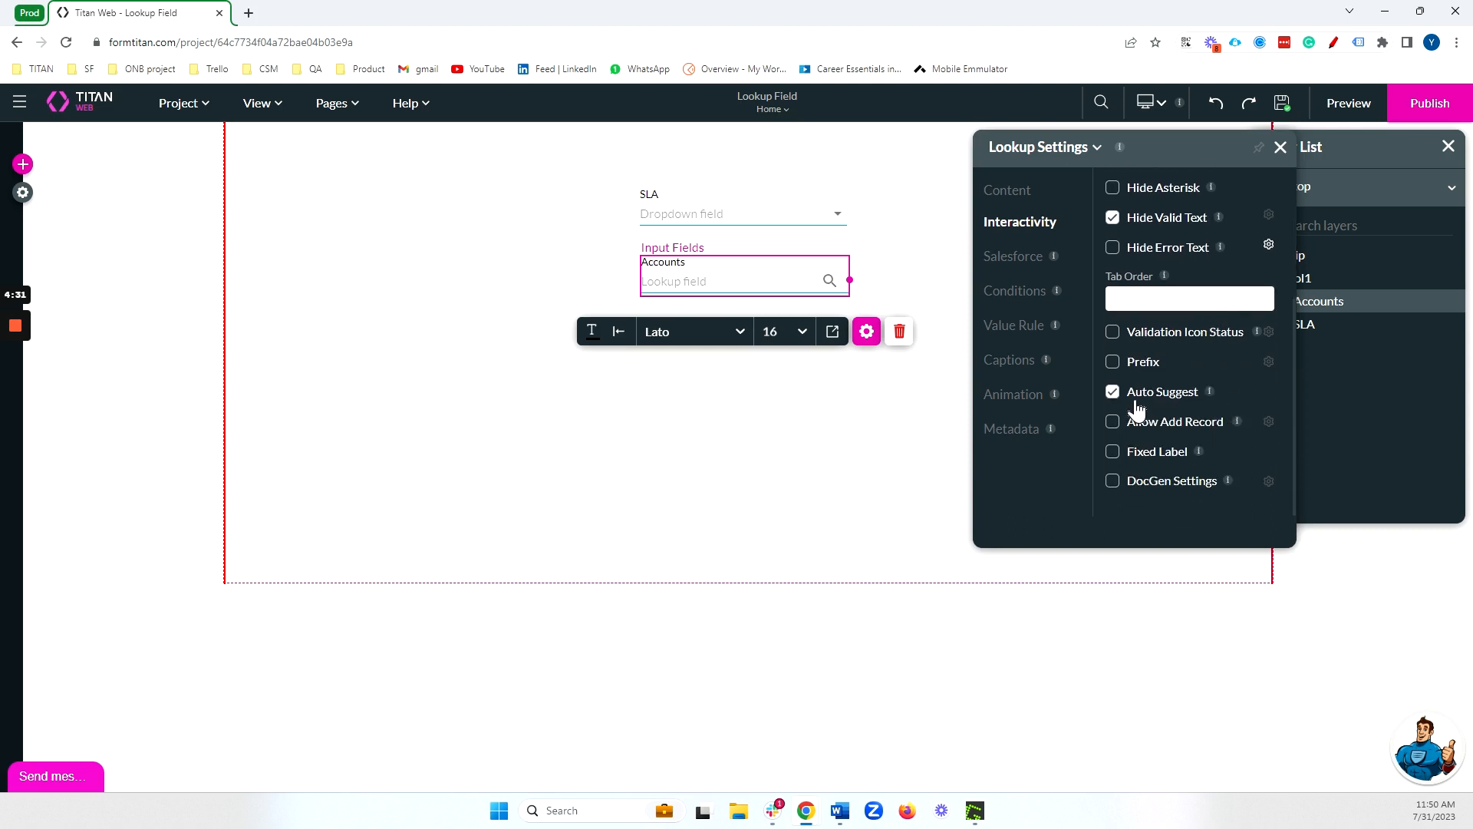
left_click(1137, 403)
Step: Preview the form, choose Gold as the SLA, search Accounts for "ya" in the lookup window, and close the preview
left_click(1348, 106)
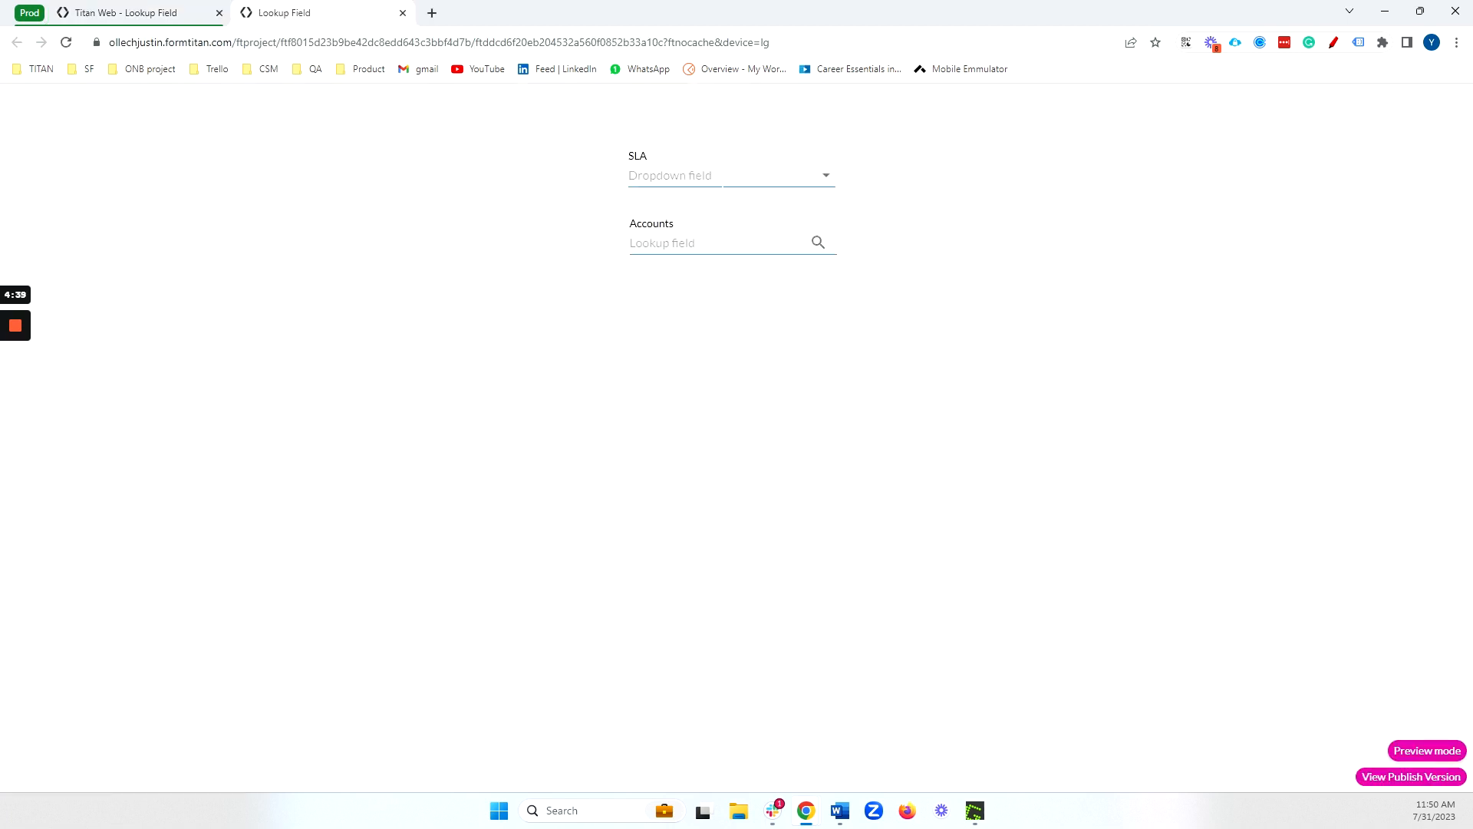
left_click(694, 239)
type("ya")
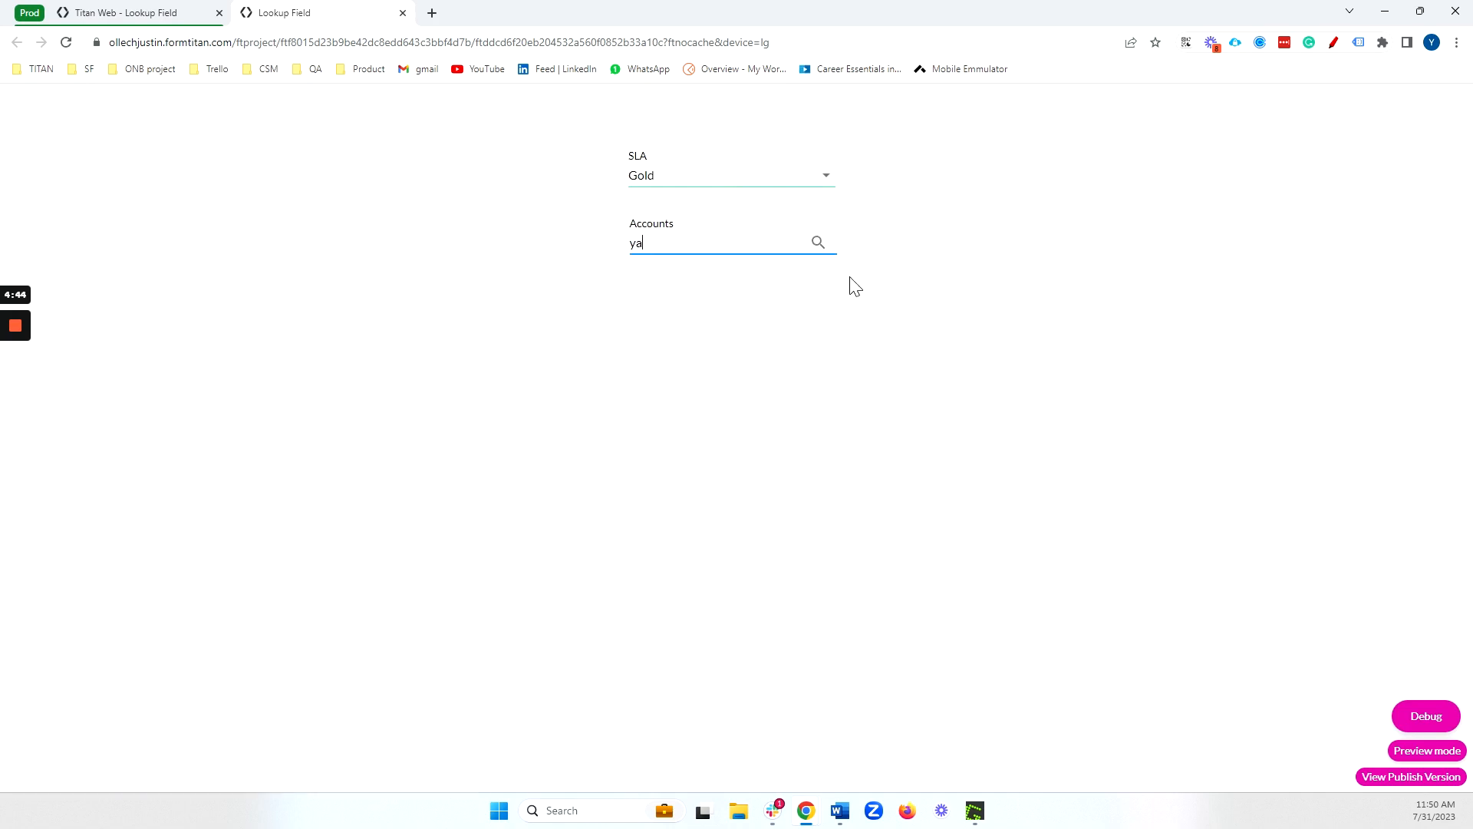
left_click(817, 244)
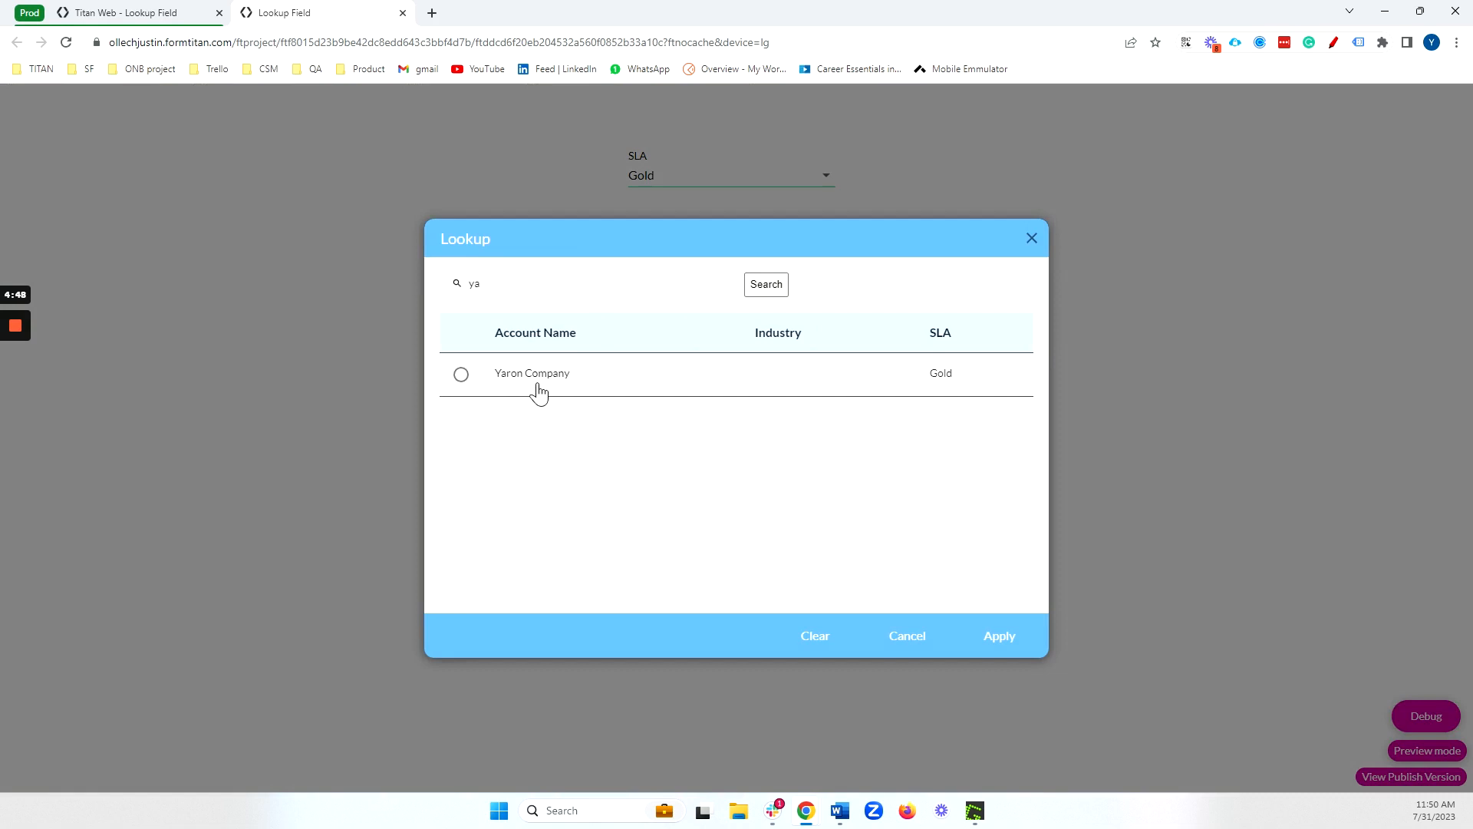
left_click(402, 12)
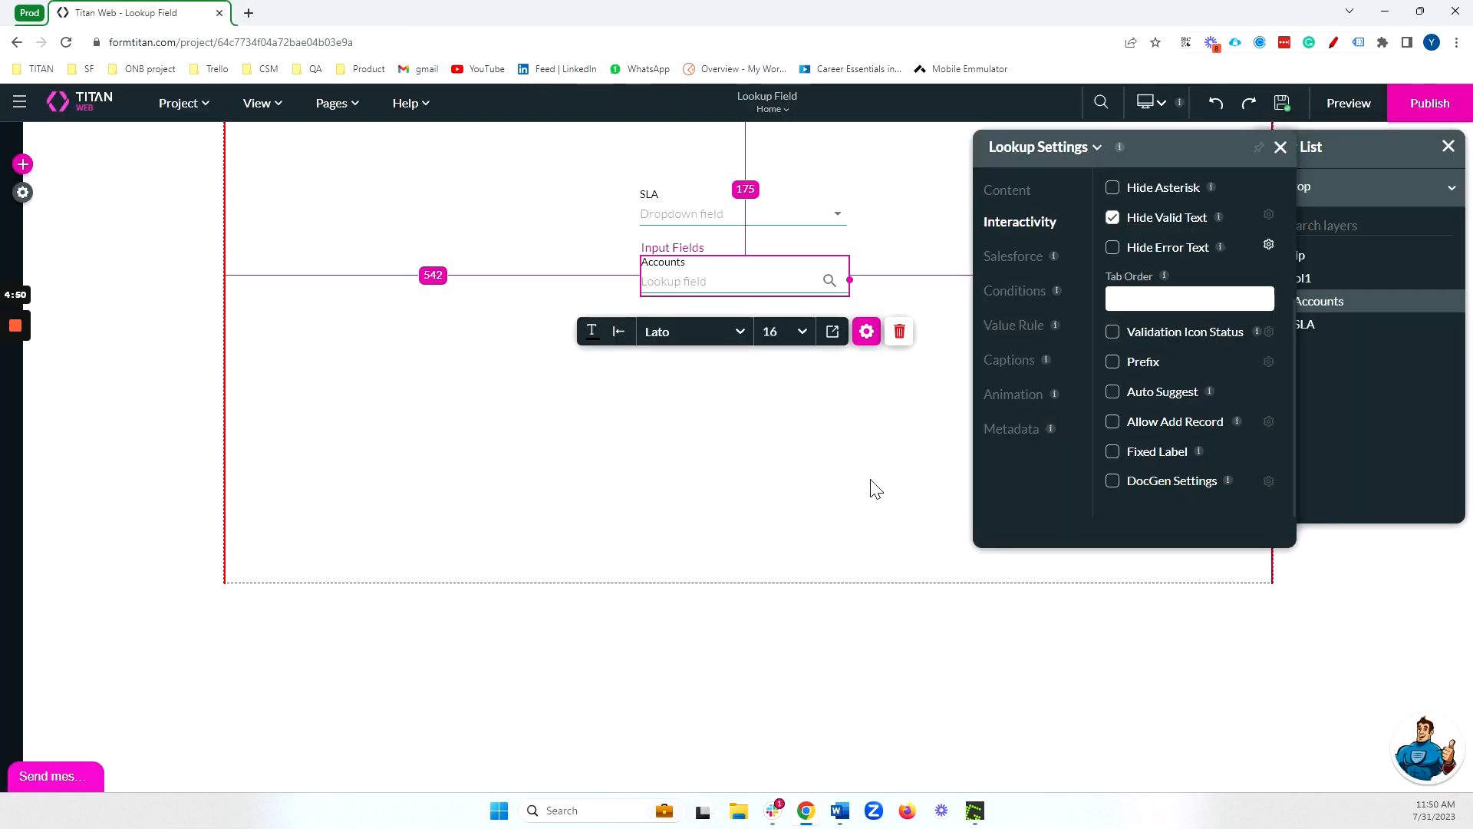
Step: Extend the strip downward and add a Power Table below the Accounts lookup with Contact as its Salesforce source object
left_click(756, 461)
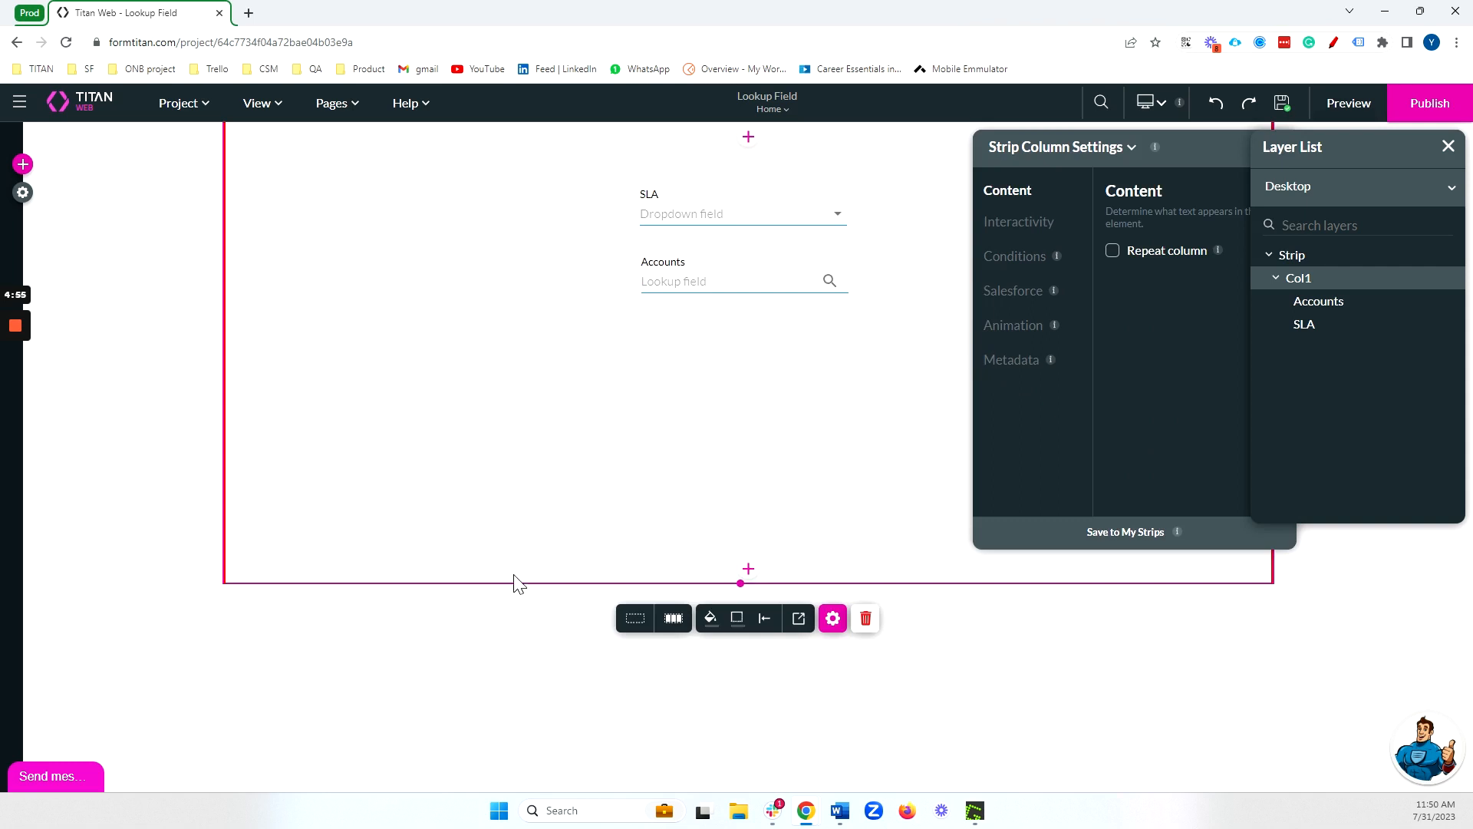
left_click_drag(742, 588, 740, 746)
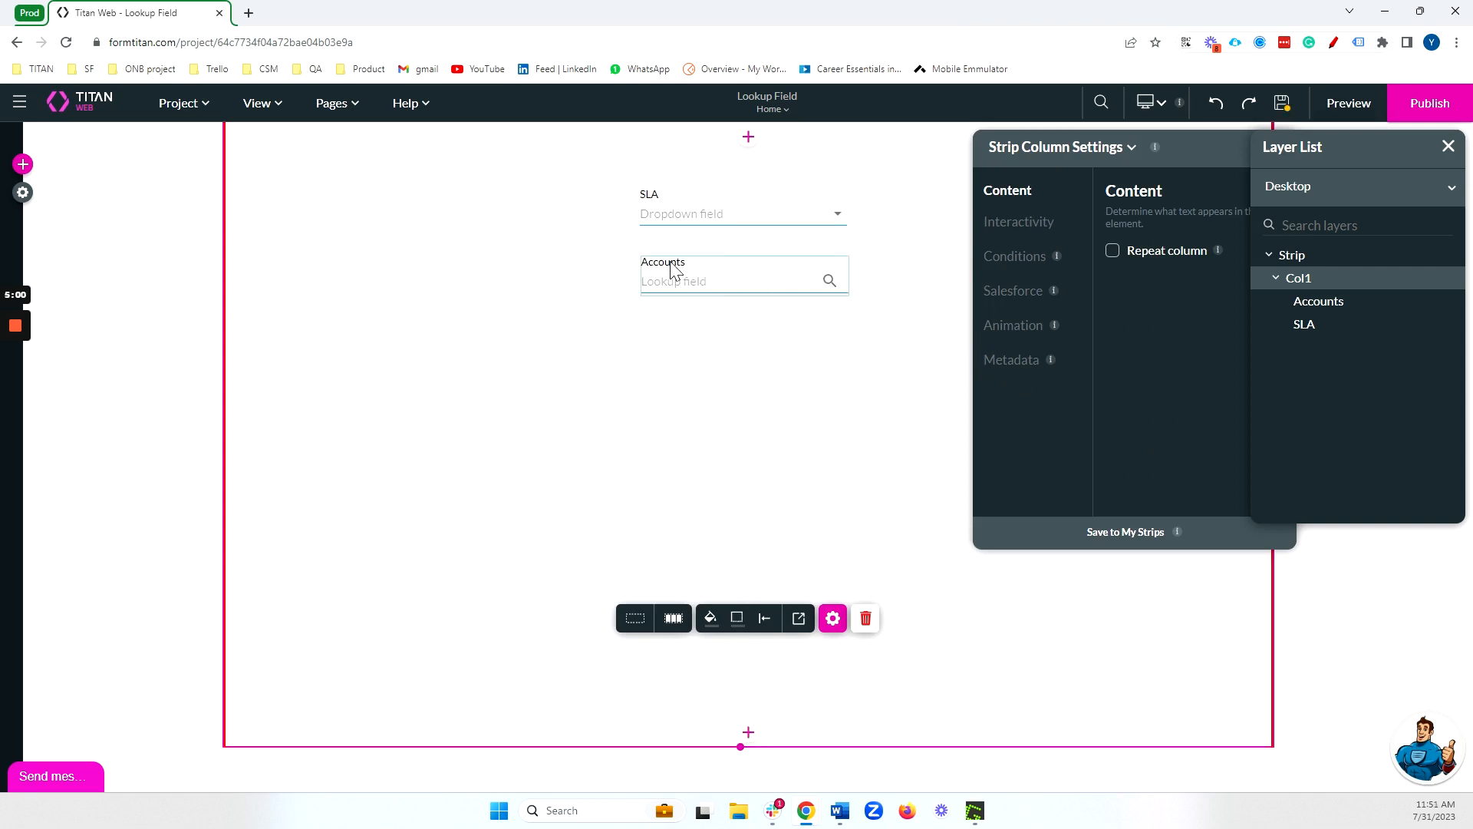
left_click(23, 164)
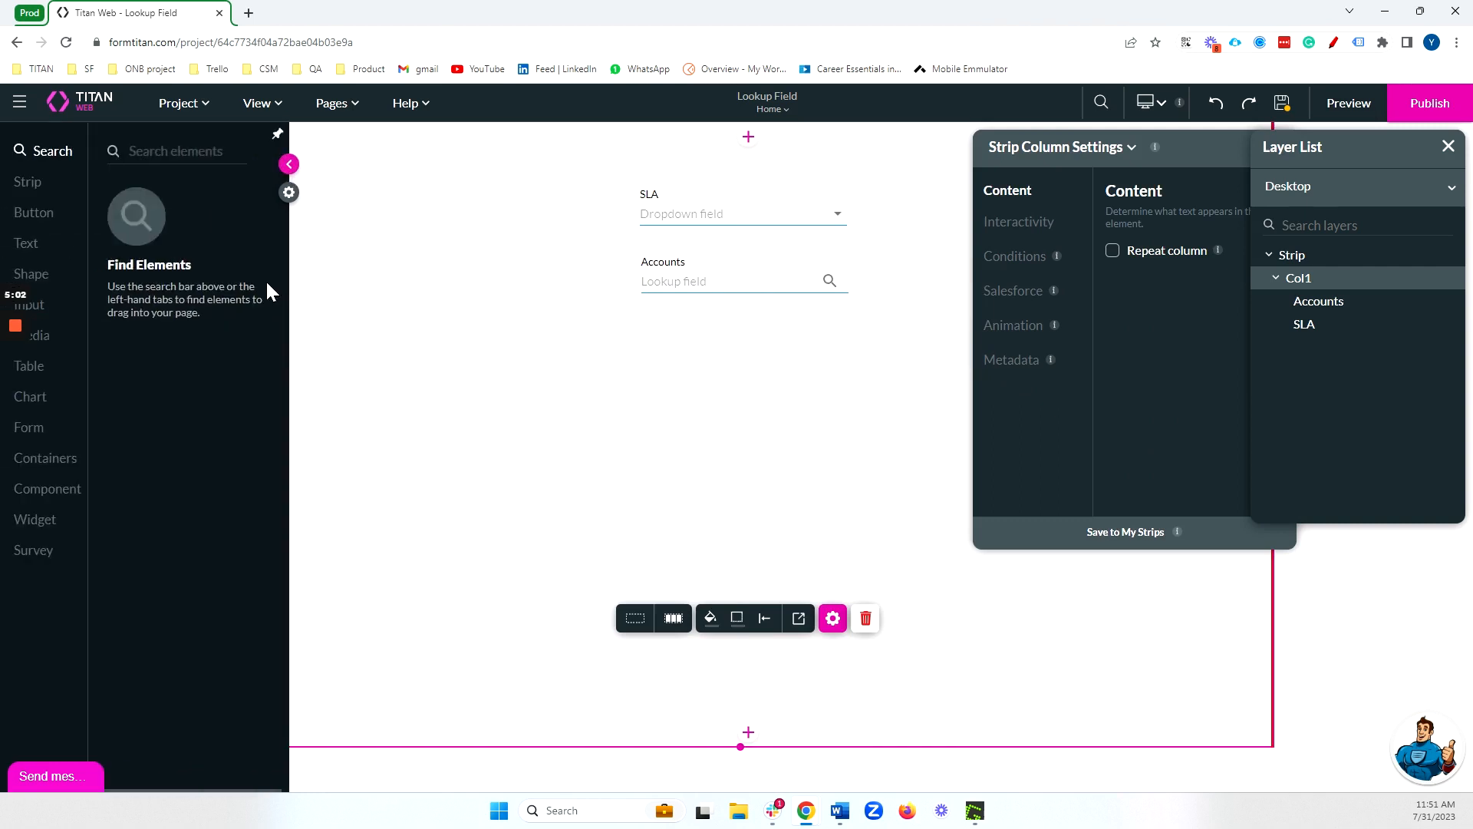
left_click(37, 368)
left_click_drag(180, 391, 633, 485)
left_click(573, 350)
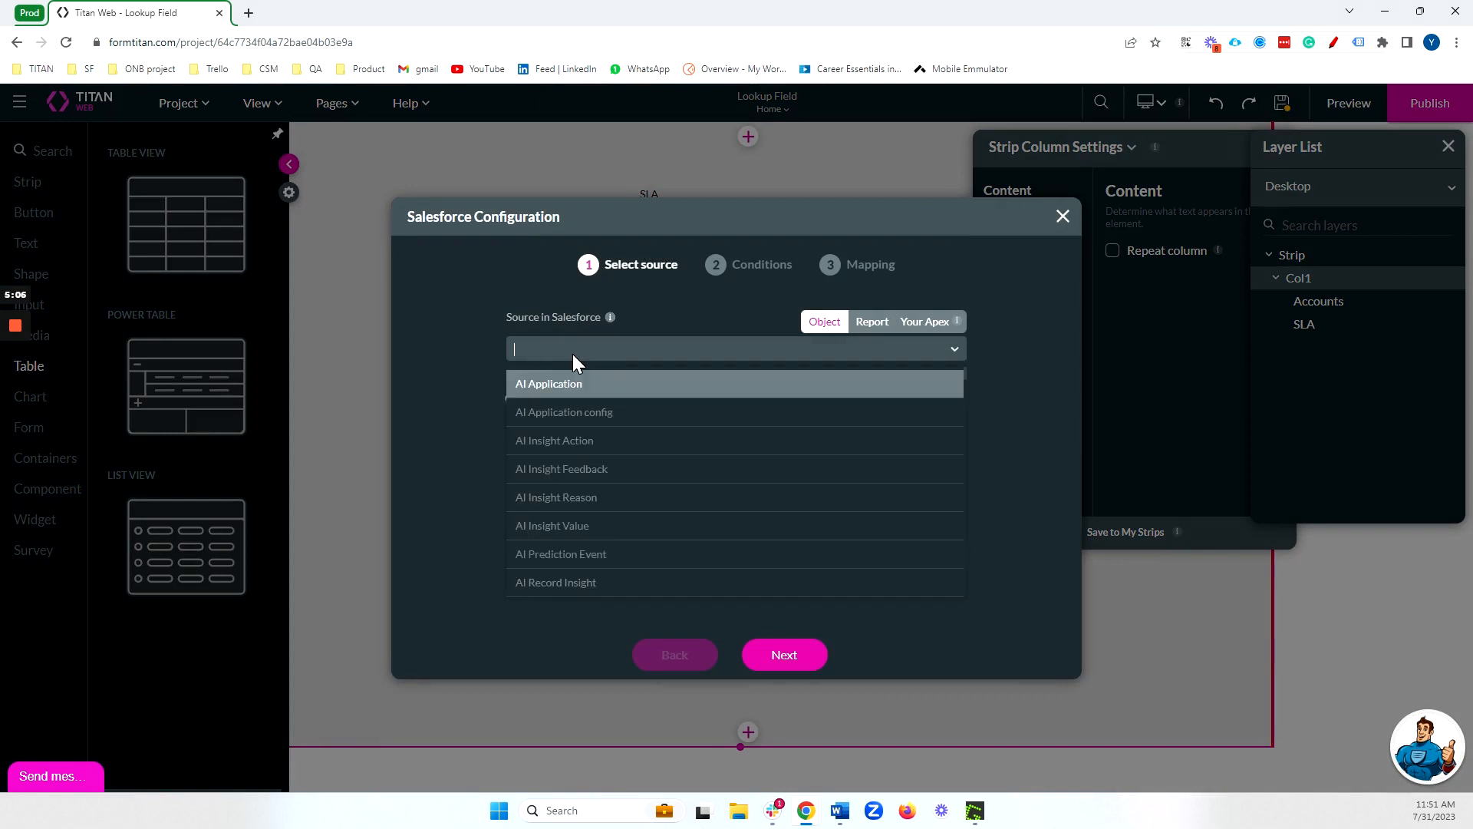
type("contac")
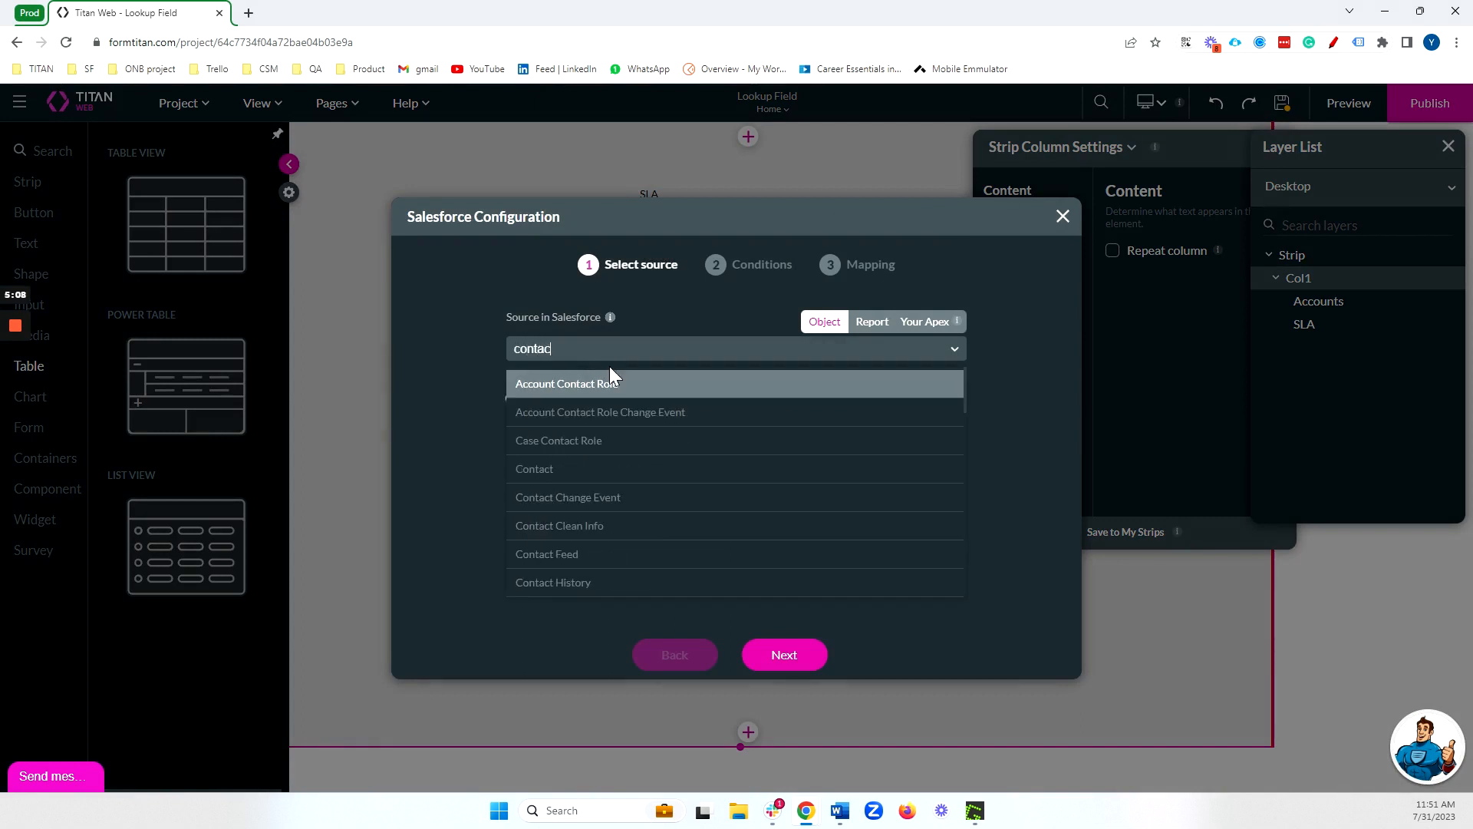
left_click(603, 471)
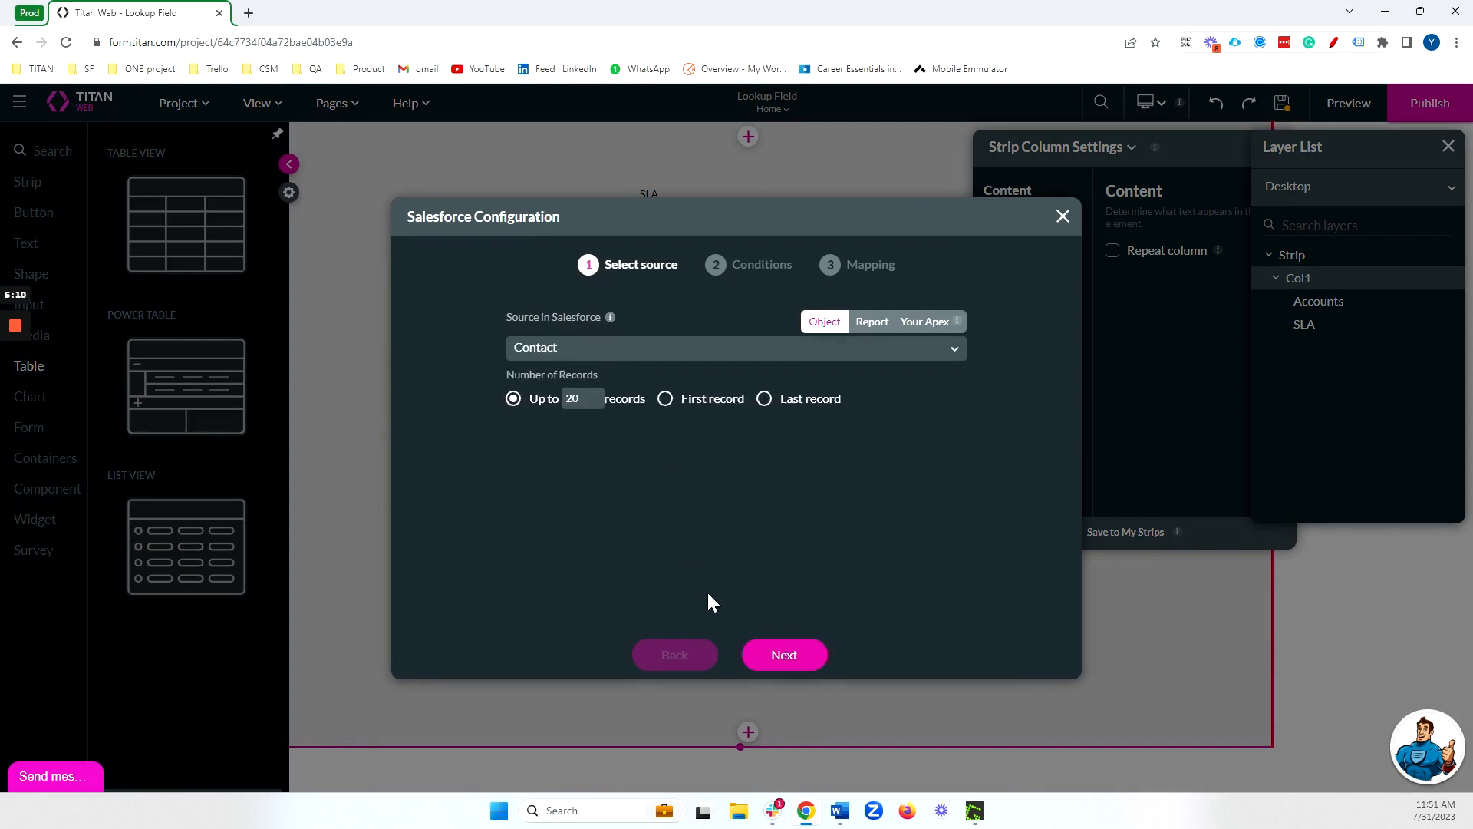
left_click(787, 655)
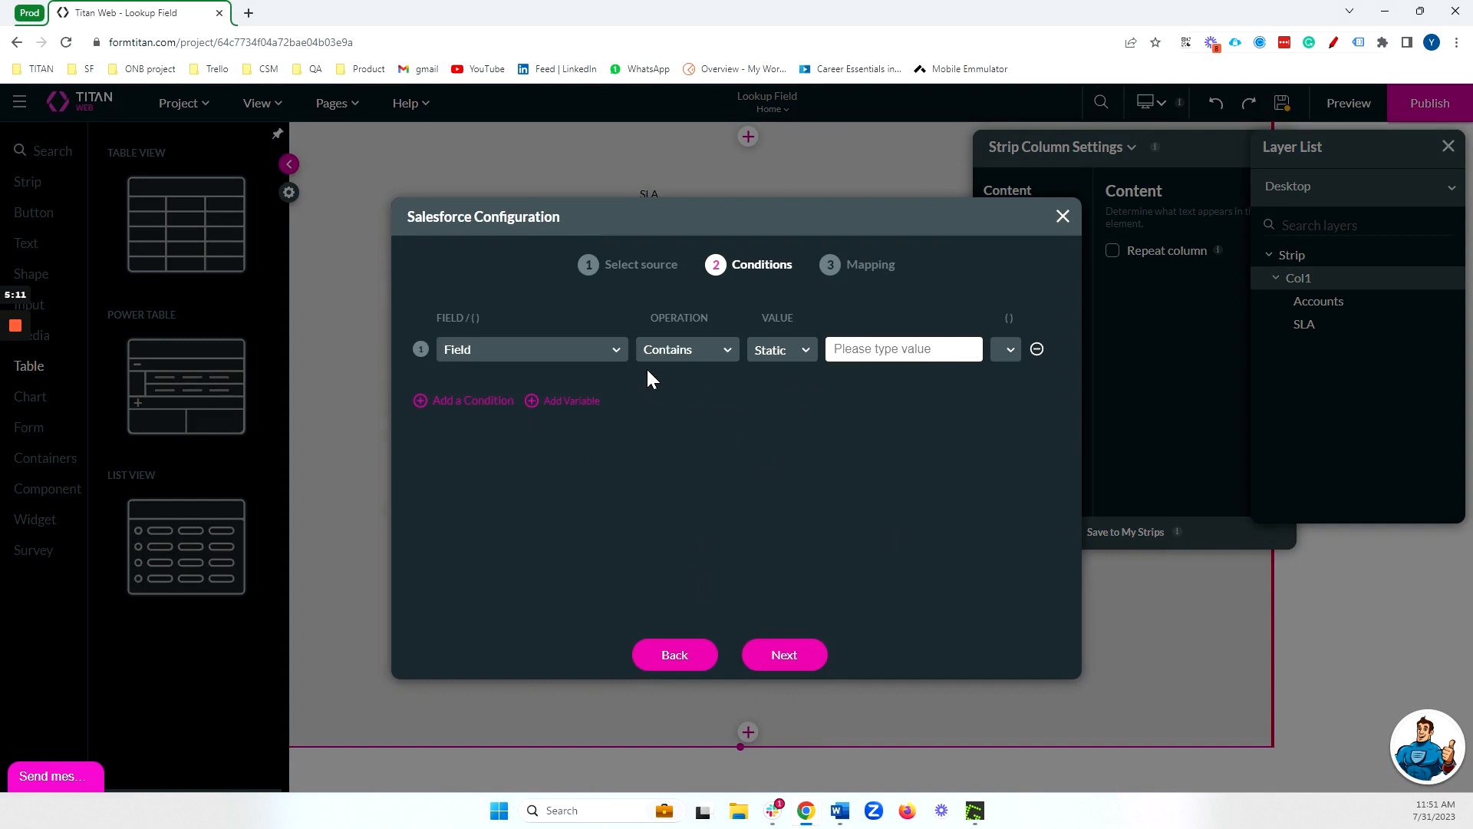
Step: Add a table condition where Account ID equals the form field Accounts / Value
left_click(586, 354)
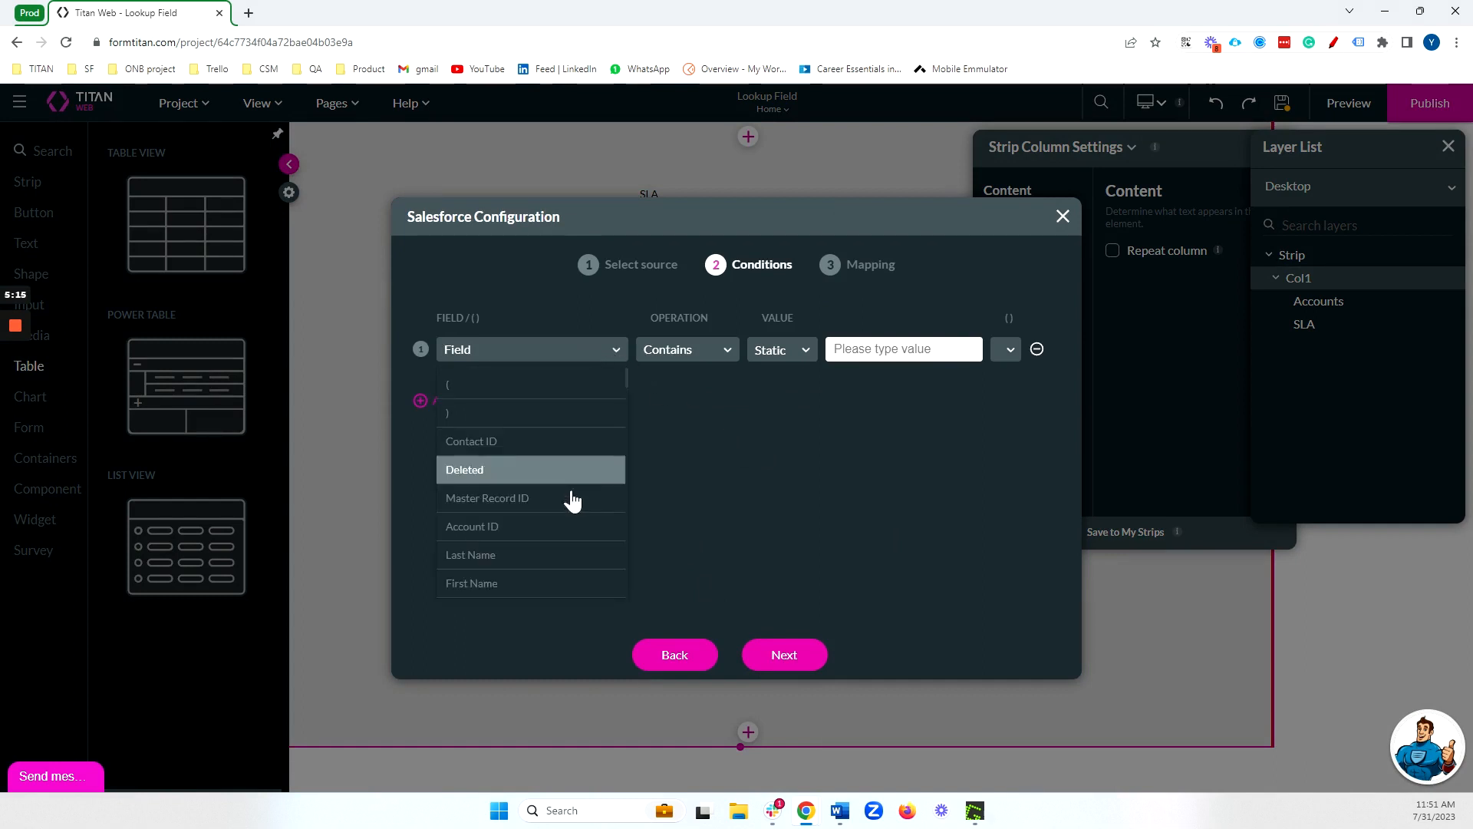
left_click(560, 527)
left_click(701, 350)
left_click(666, 413)
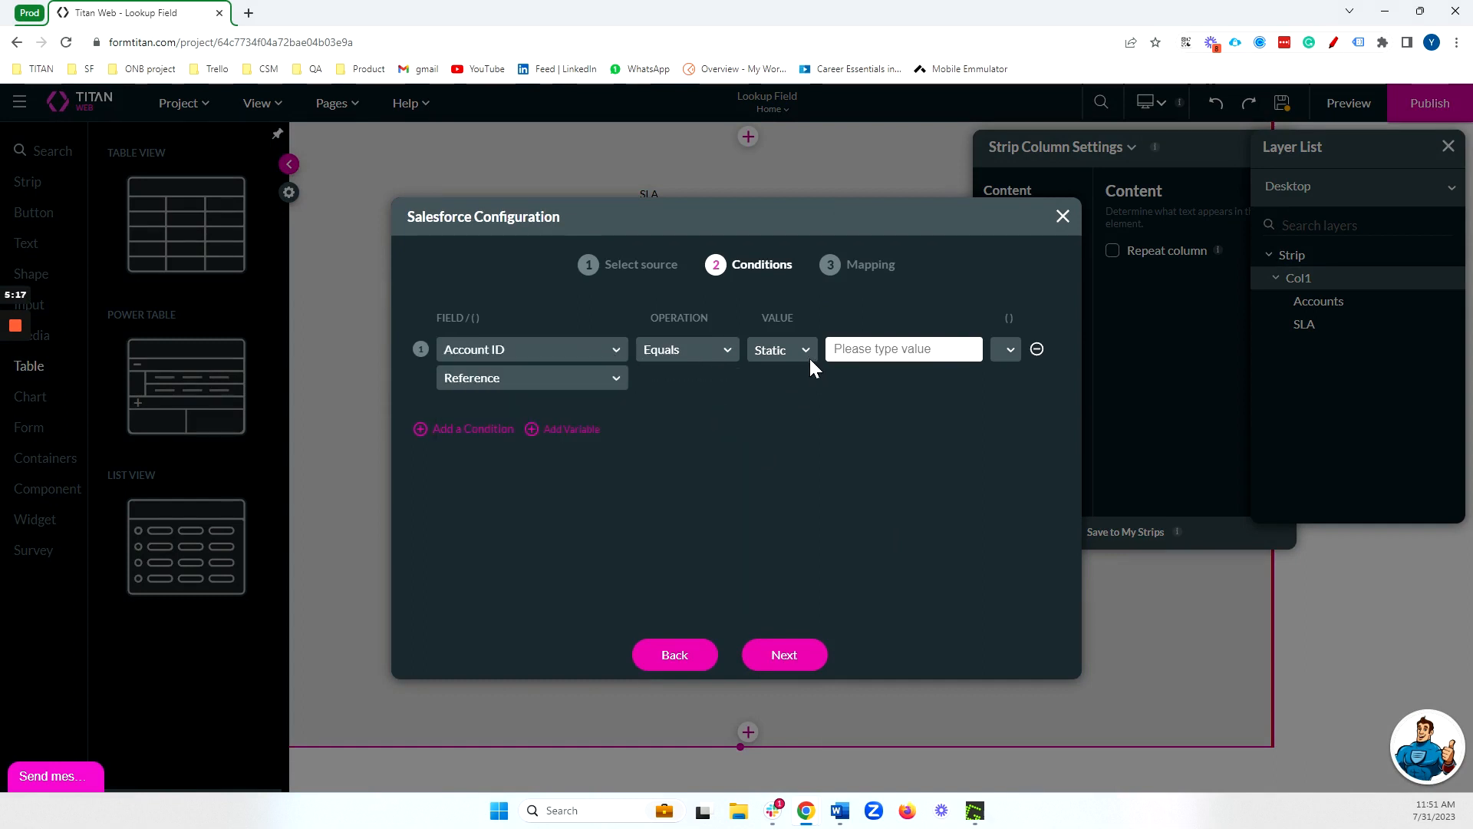
left_click(807, 353)
left_click(796, 415)
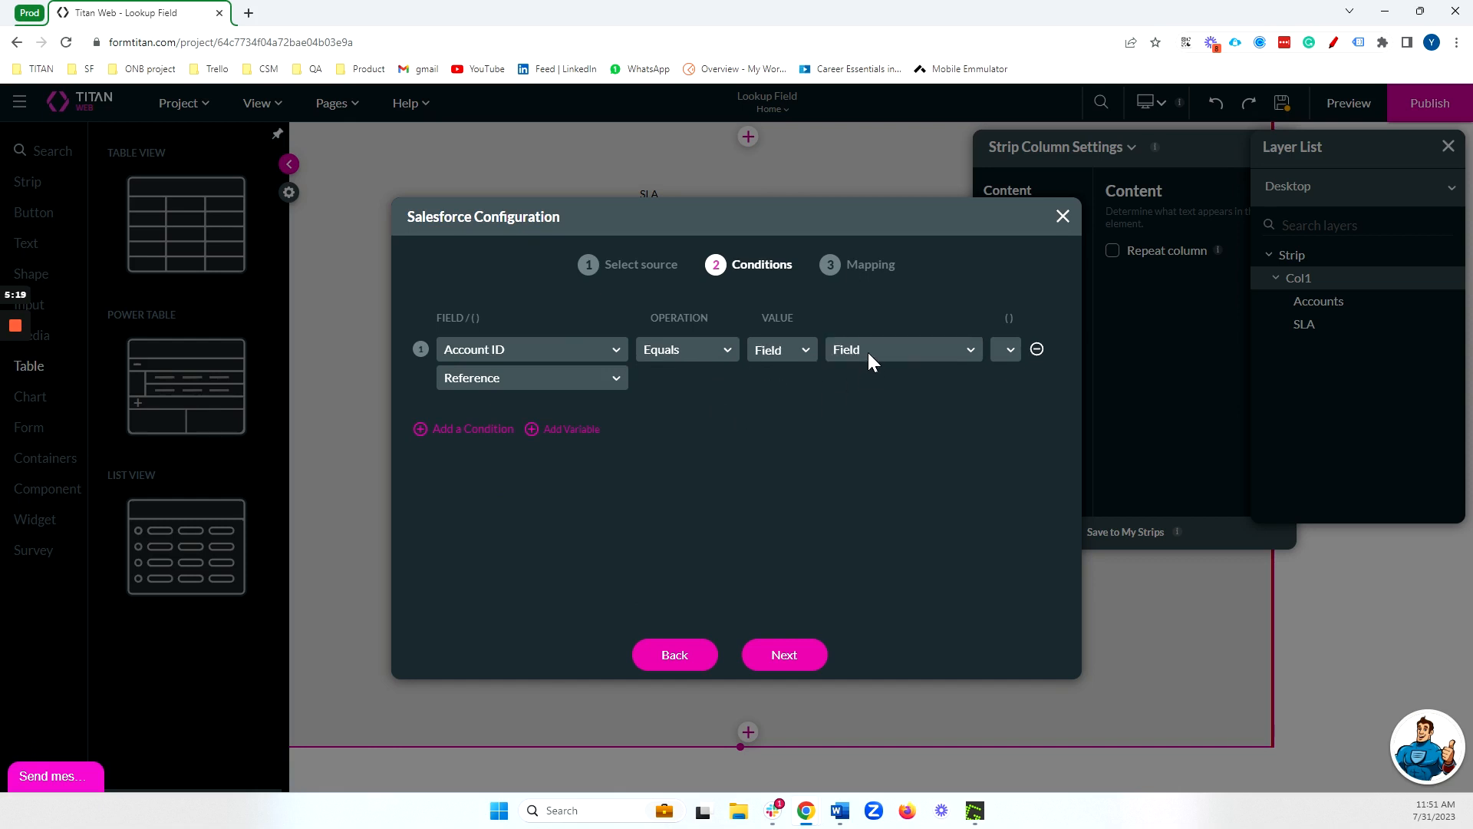
left_click(868, 352)
type("acc")
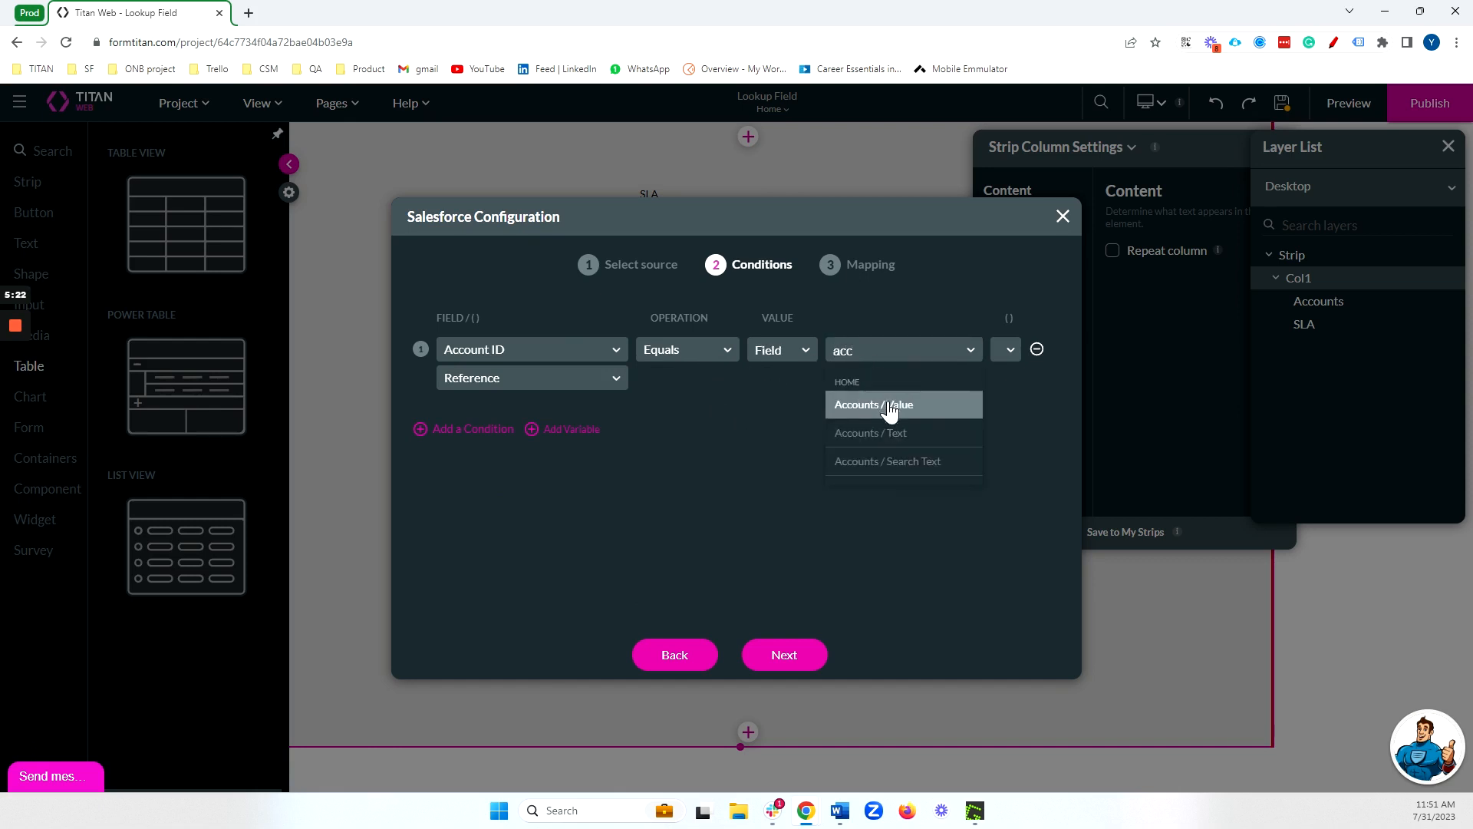
left_click(890, 407)
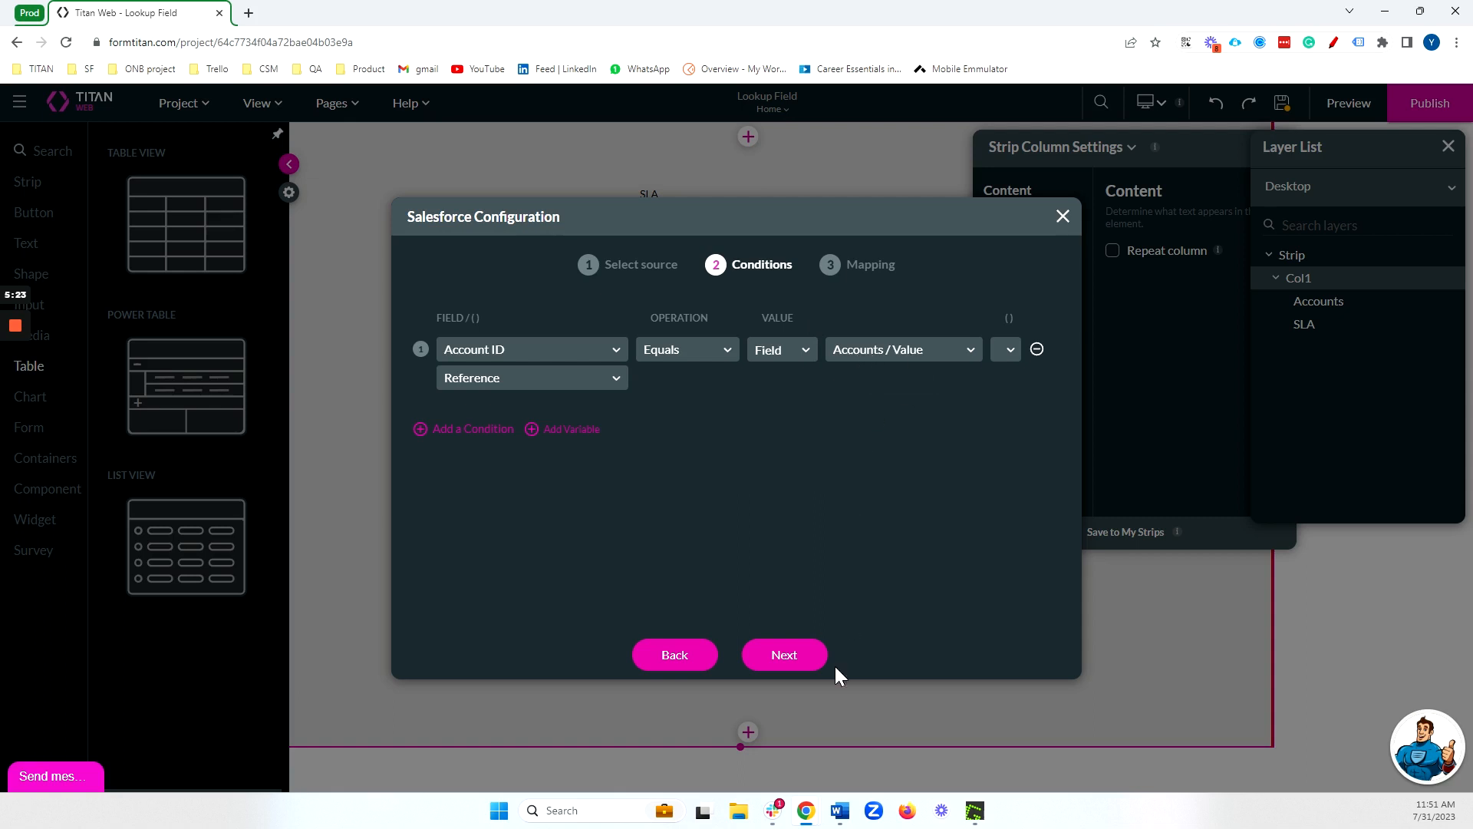
left_click(782, 654)
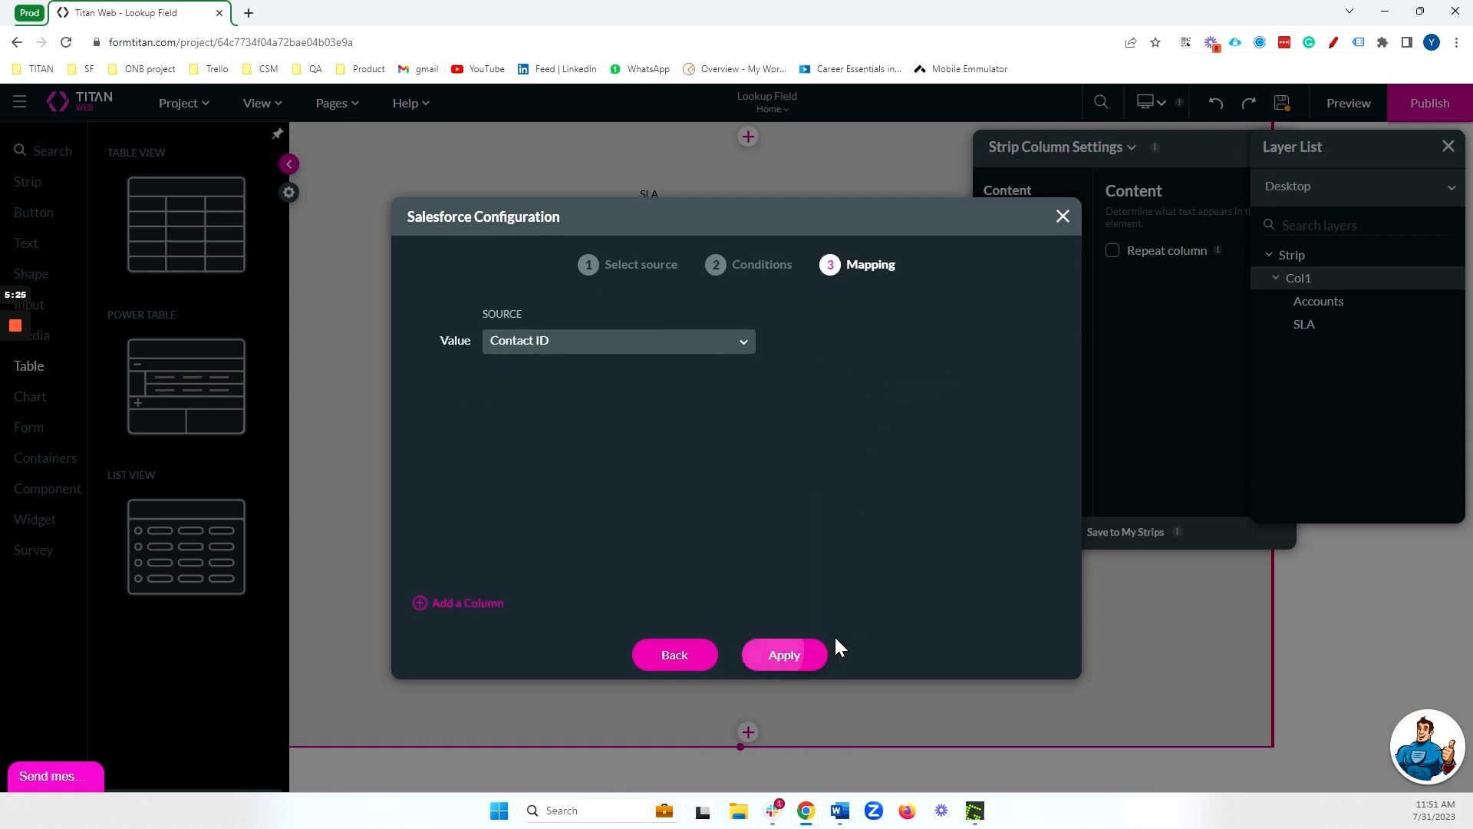
Step: Map the table's first two columns to the Contact fields First Name and Last Name
left_click(483, 604)
left_click(628, 393)
type("fir")
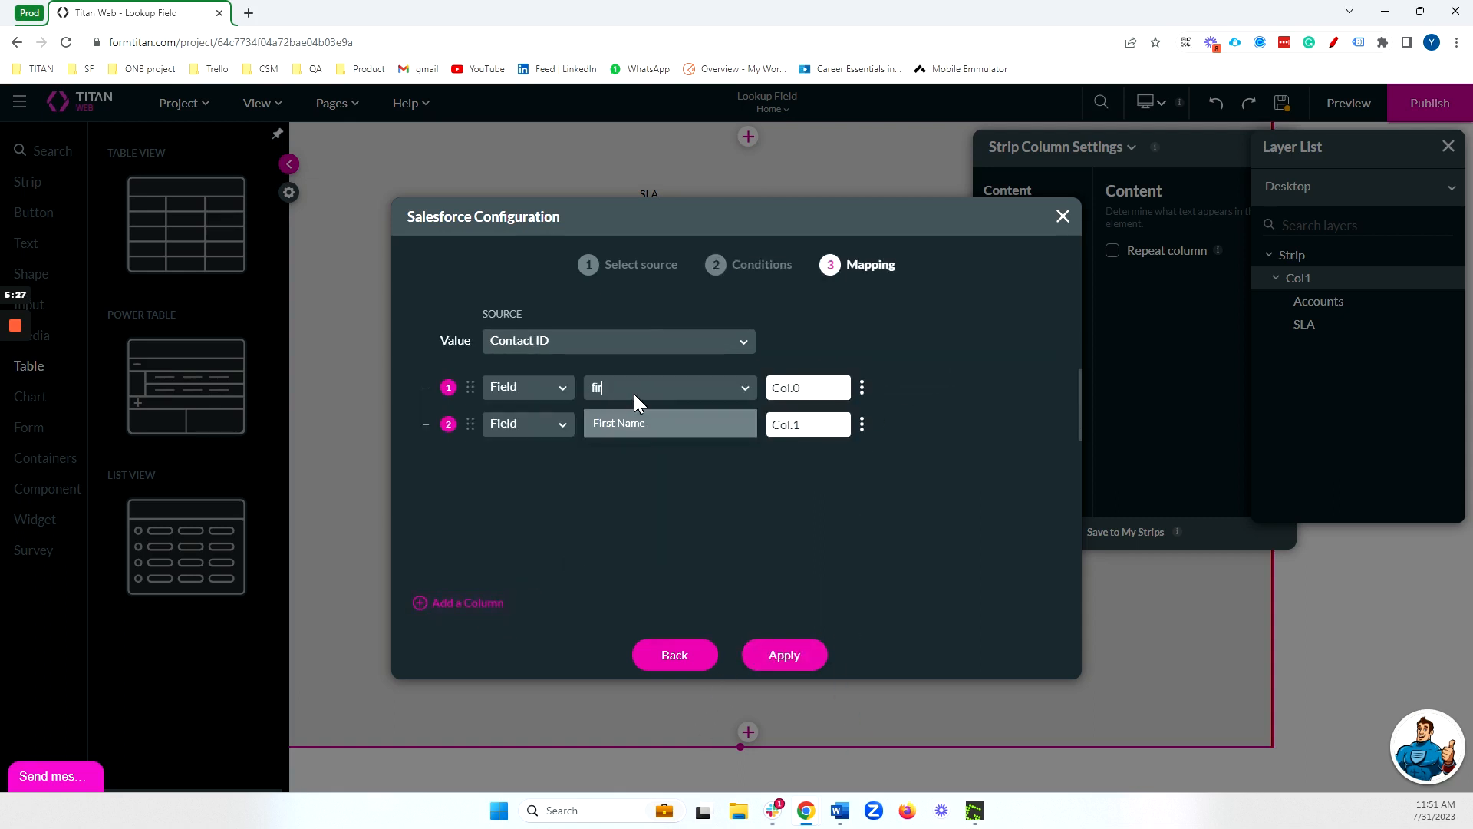
left_click(652, 424)
left_click(652, 424)
type("las")
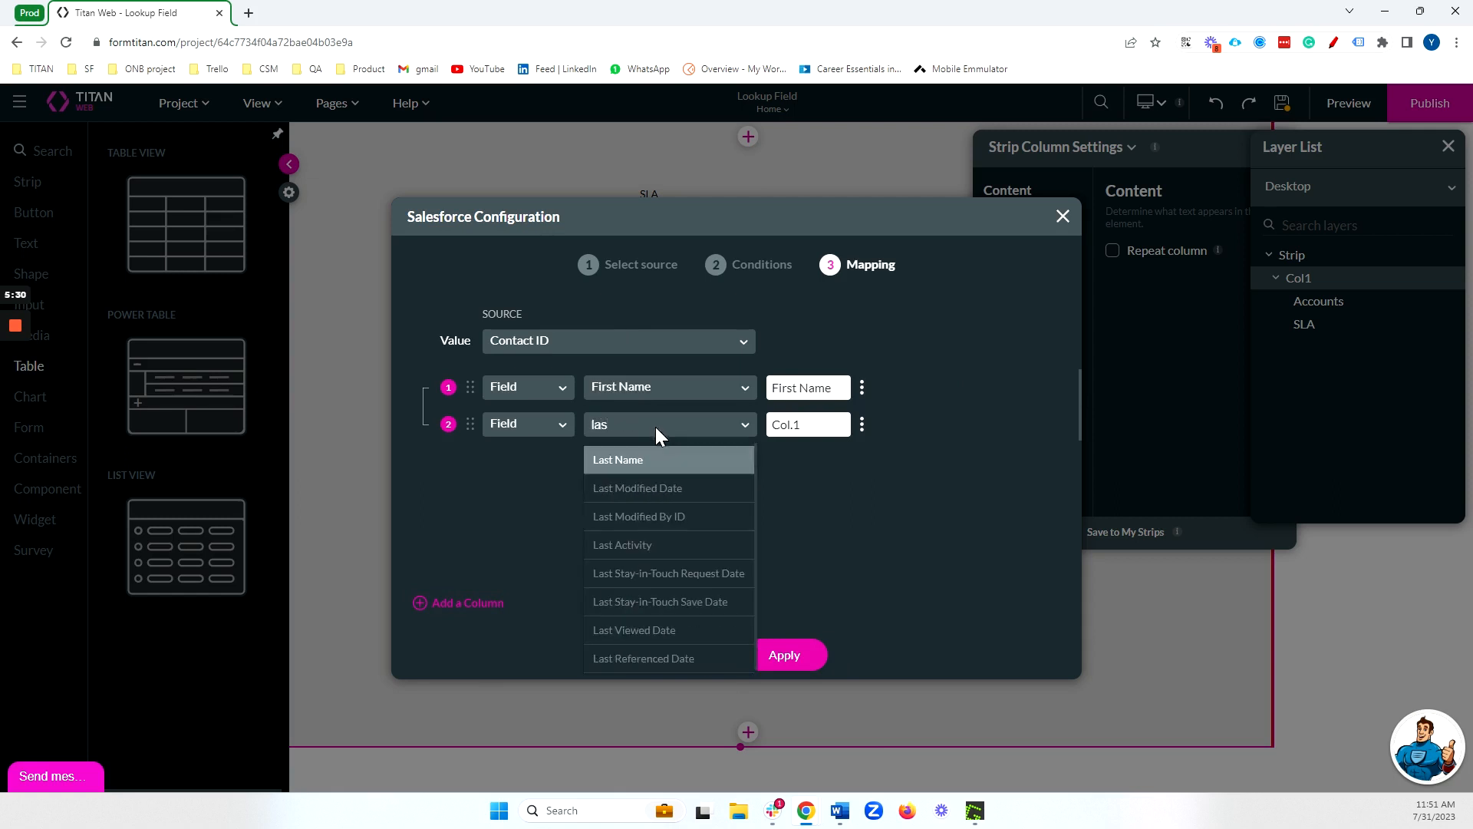
left_click(622, 461)
Step: Add a third column showing Account Name through the Account ID reference, and widen the resulting Power Table across the strip
left_click(456, 604)
left_click(660, 460)
type("acc")
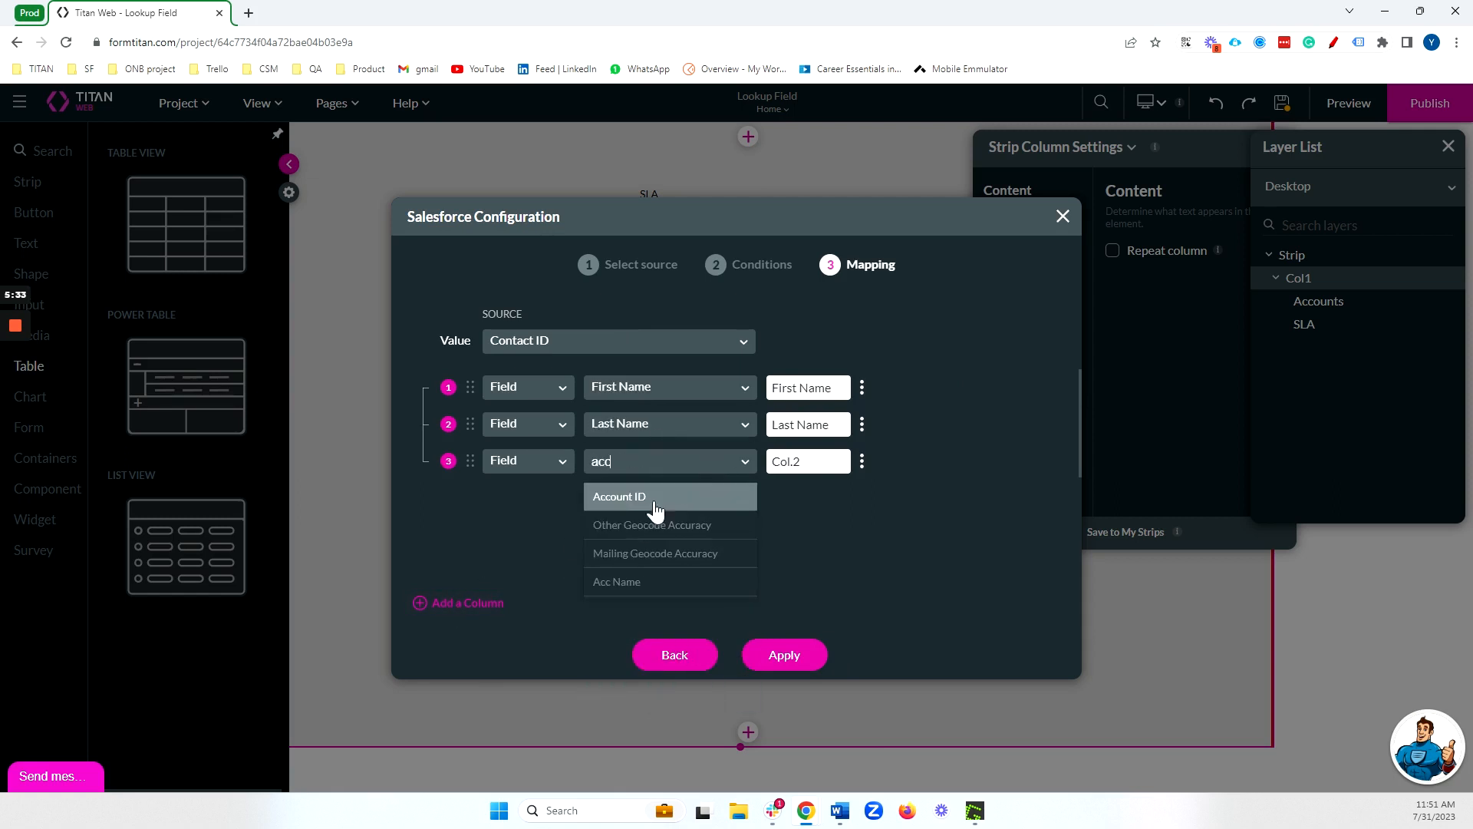
left_click(655, 494)
left_click(751, 464)
left_click(772, 426)
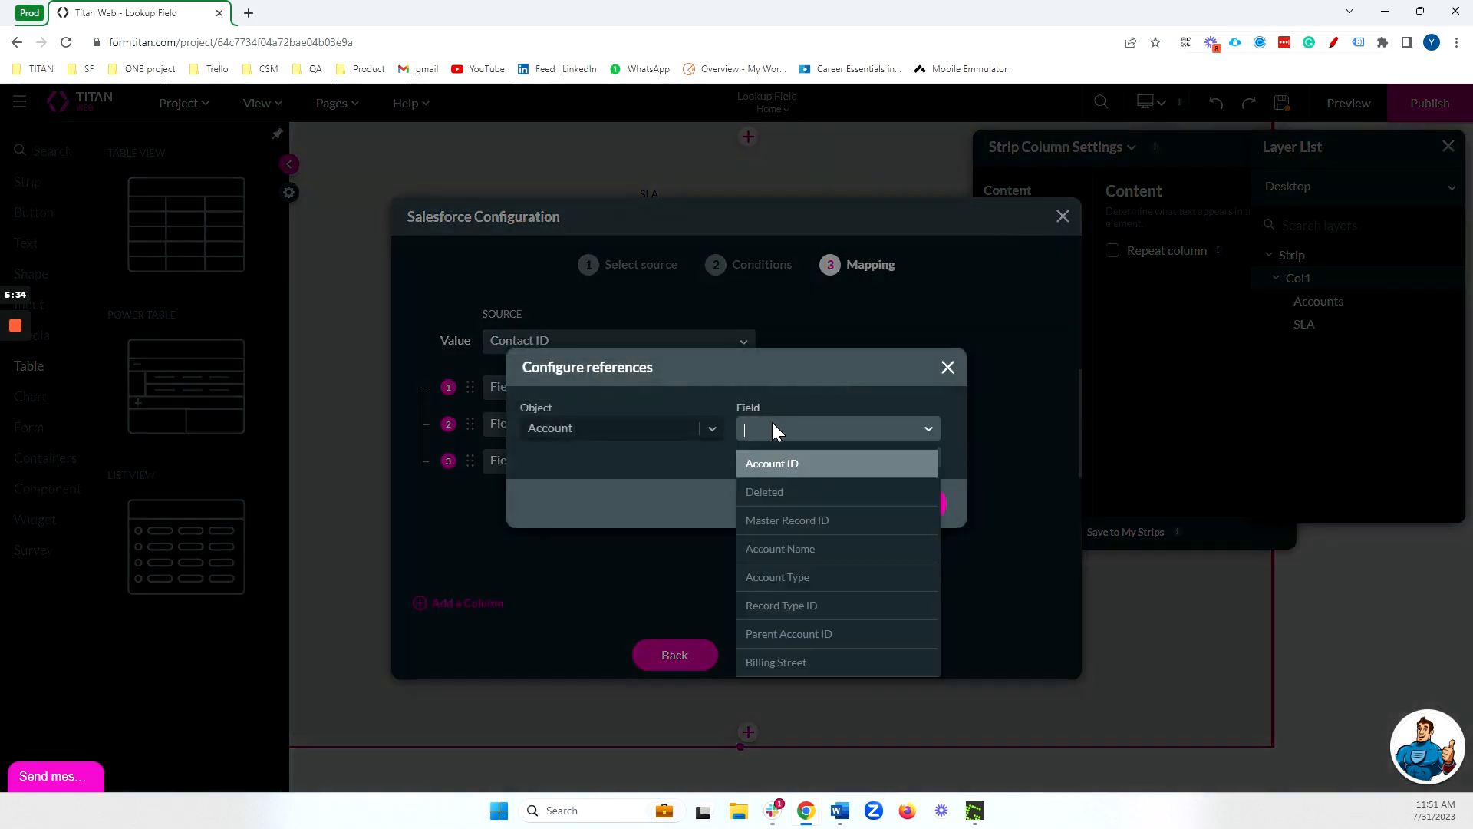
left_click(815, 548)
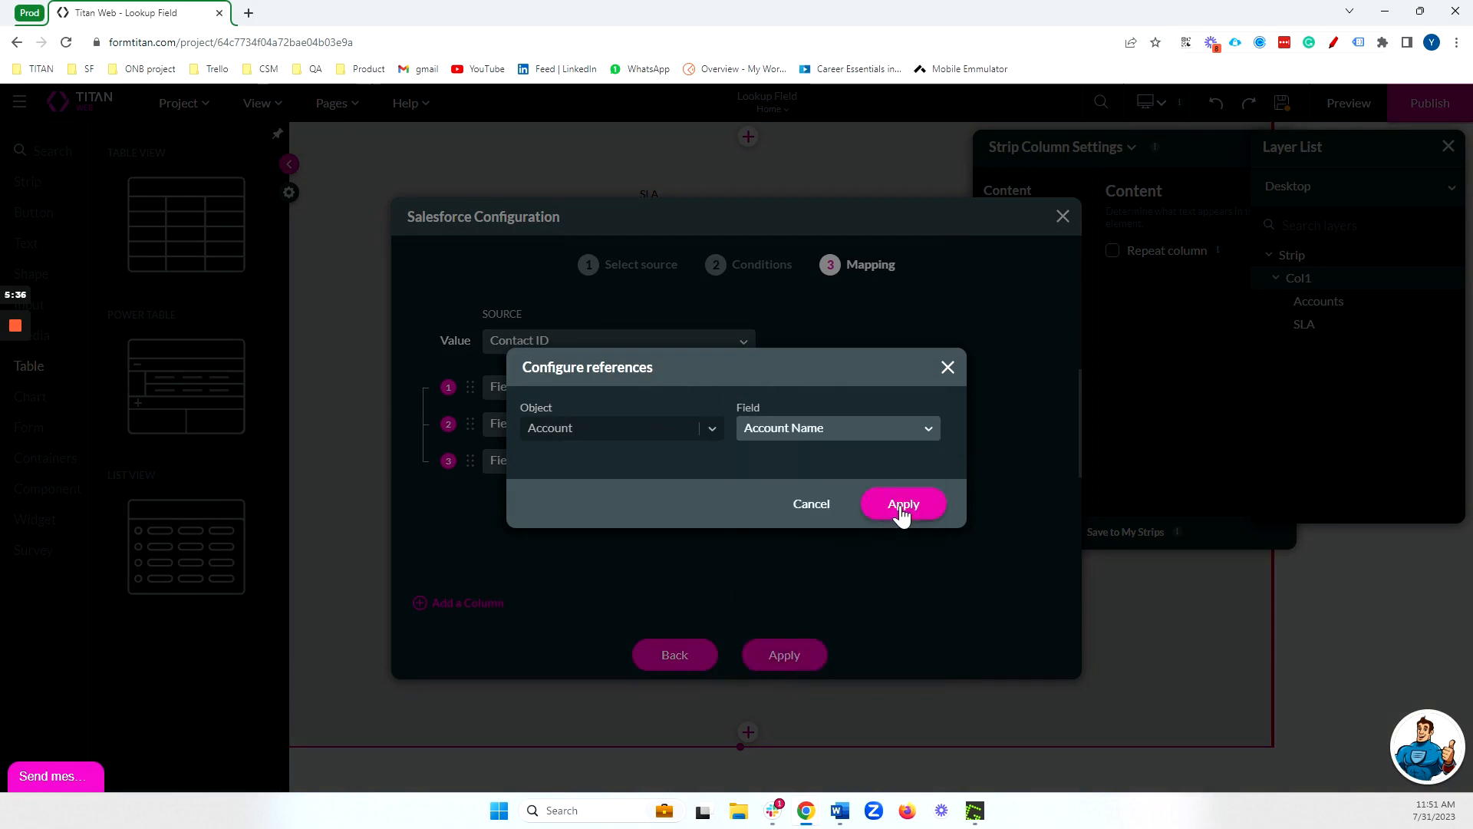
left_click(902, 508)
left_click(802, 656)
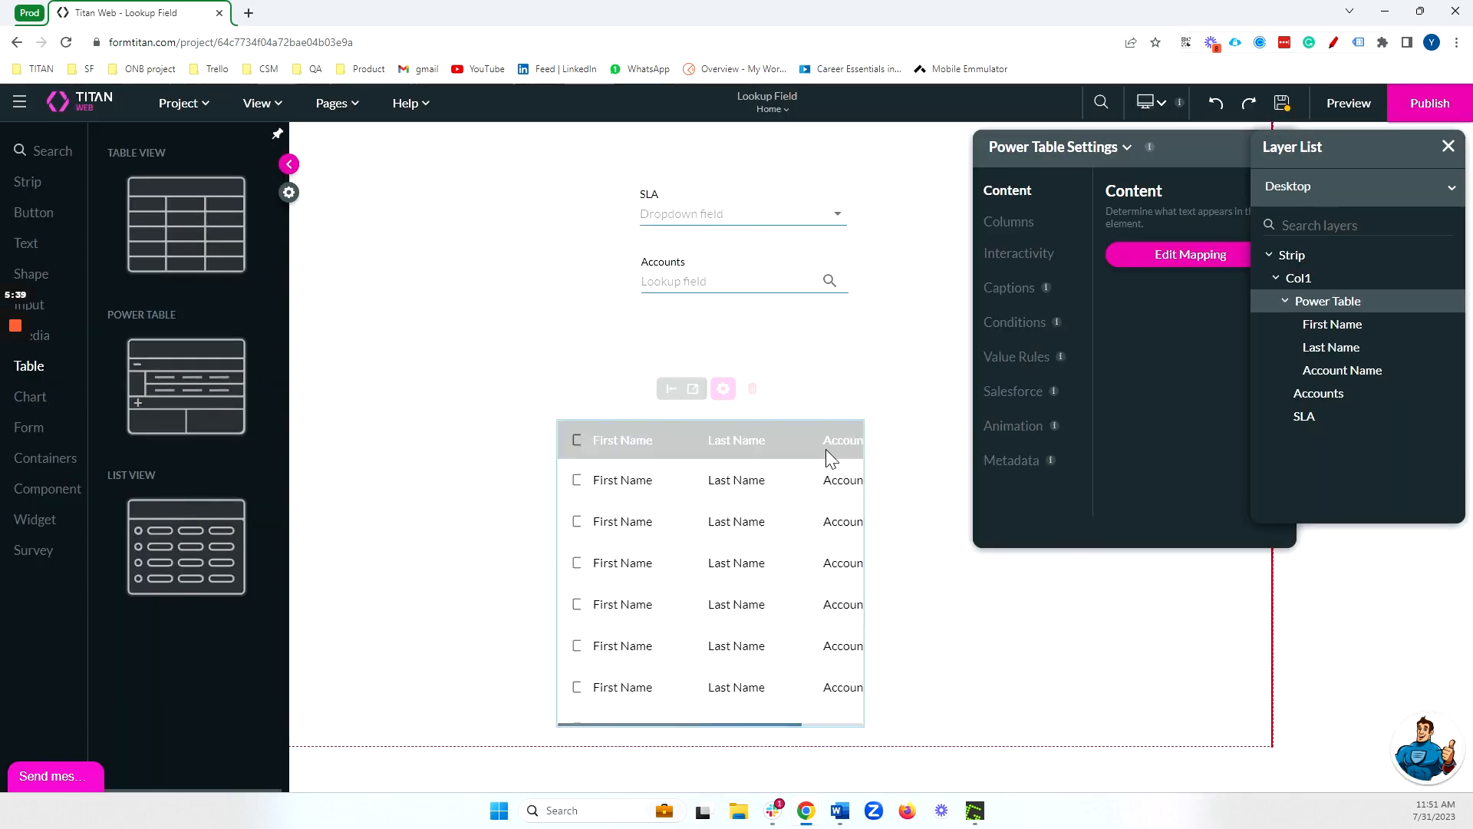
left_click_drag(913, 556, 1105, 549)
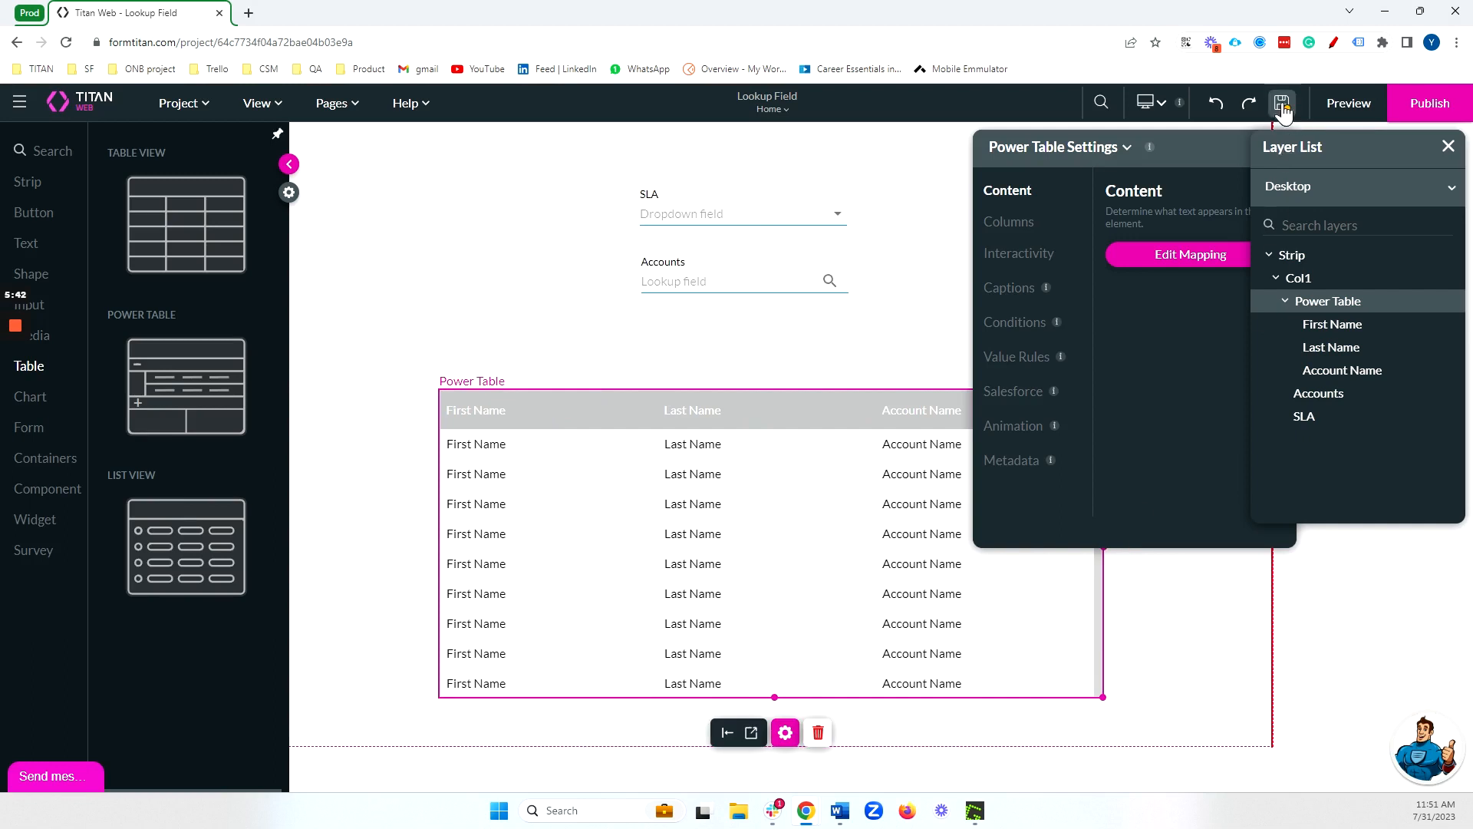
Step: Preview the form and look through the Accounts lookup window with no SLA chosen
left_click(1352, 103)
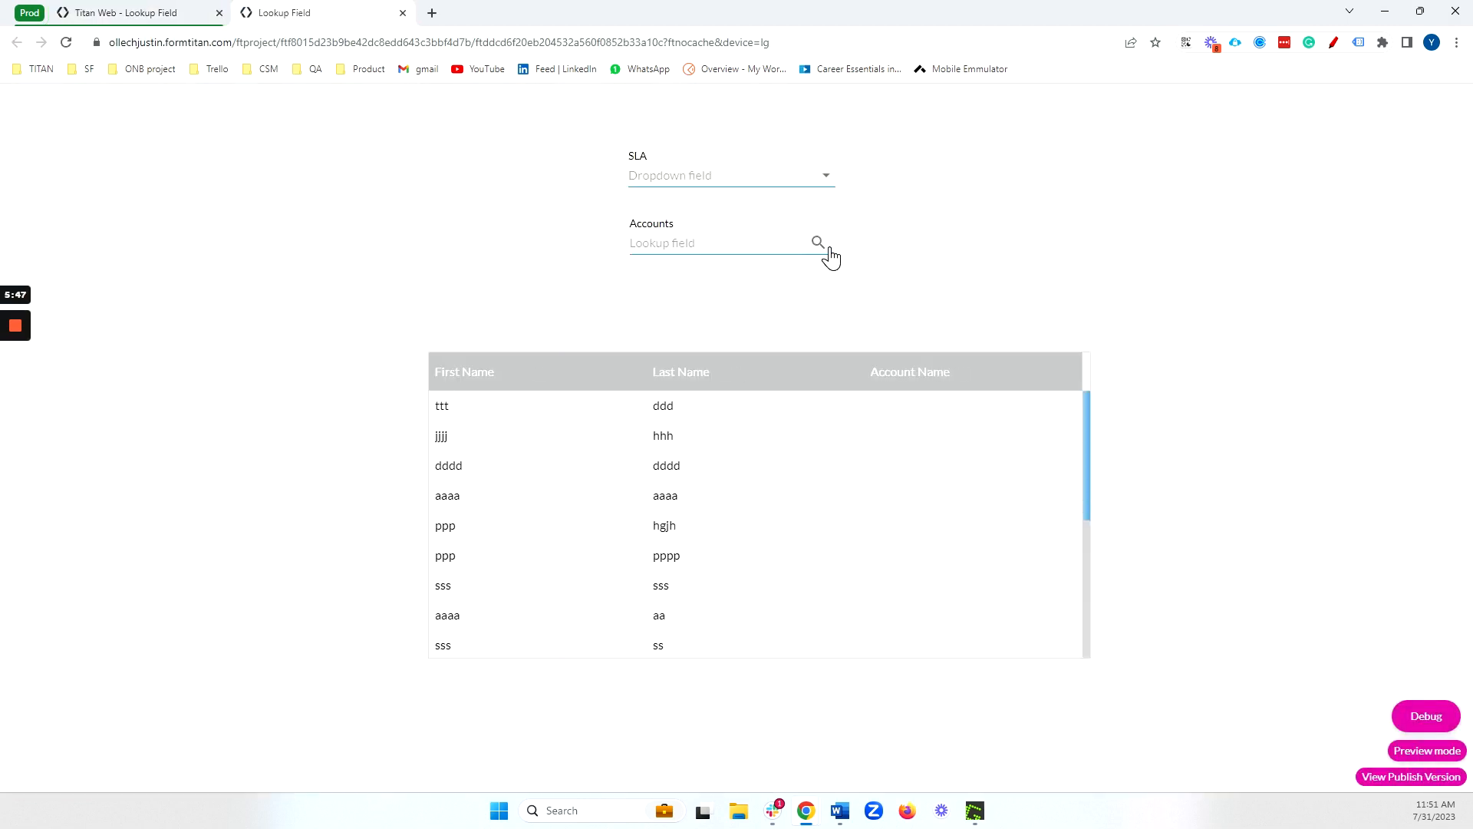
left_click(818, 245)
scroll(701, 461, "down", 10)
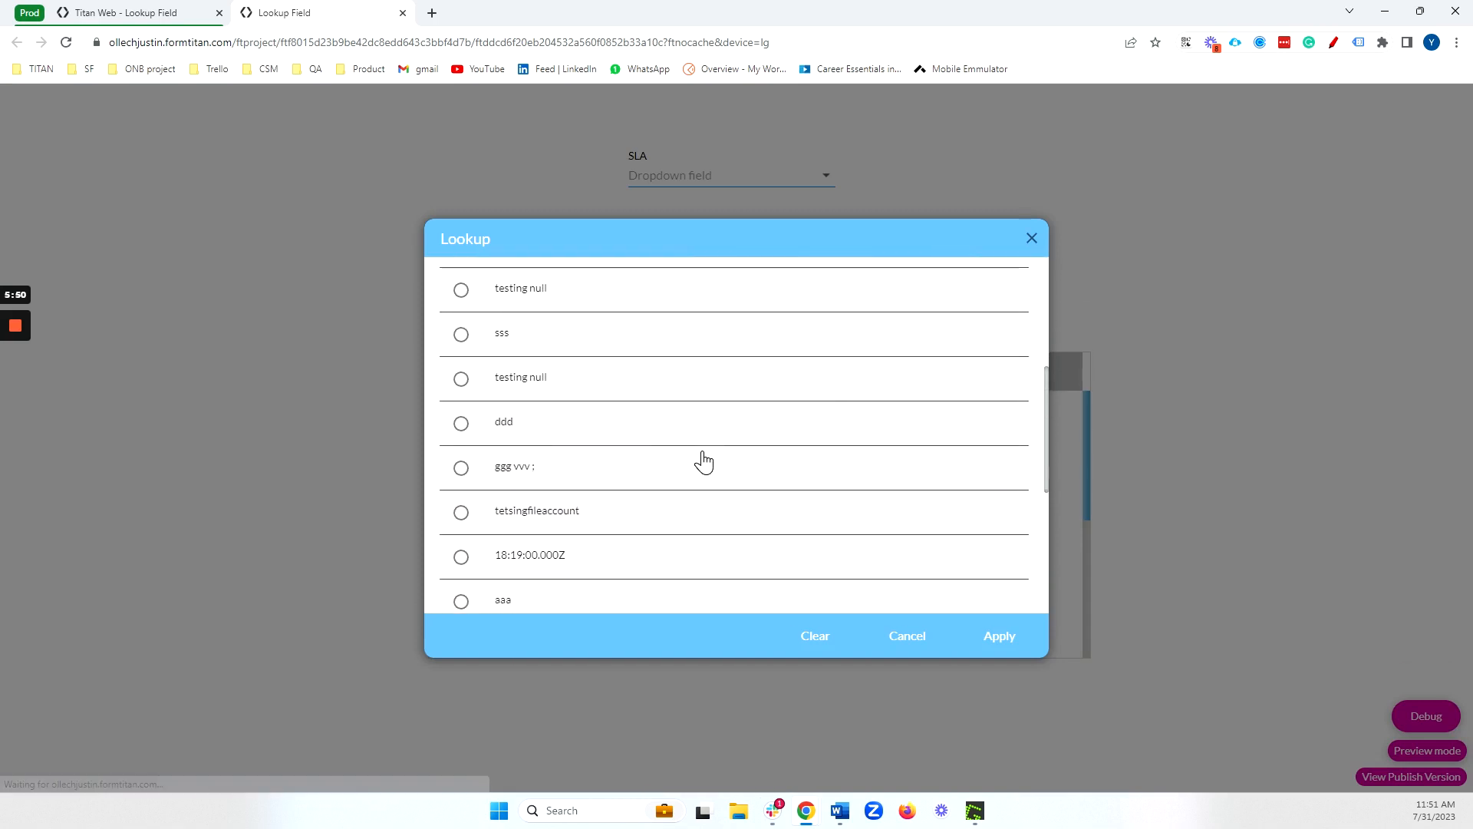
scroll(704, 462, "down", 3)
left_click(1031, 238)
Step: Choose Gold as the SLA, select Yaron Company in the Accounts lookup, check the contact table, and close the preview
left_click(717, 176)
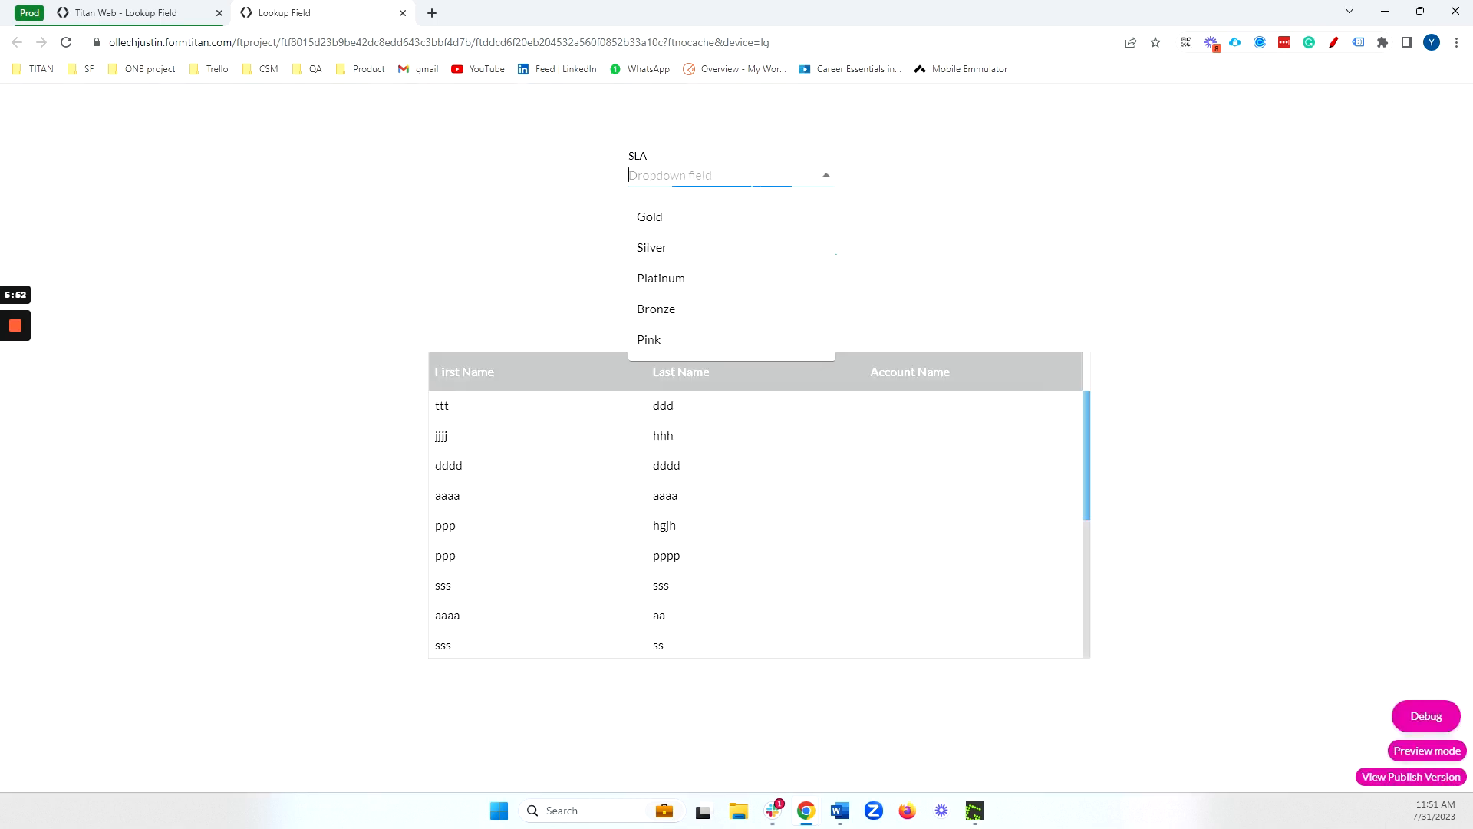
left_click(675, 216)
left_click(817, 242)
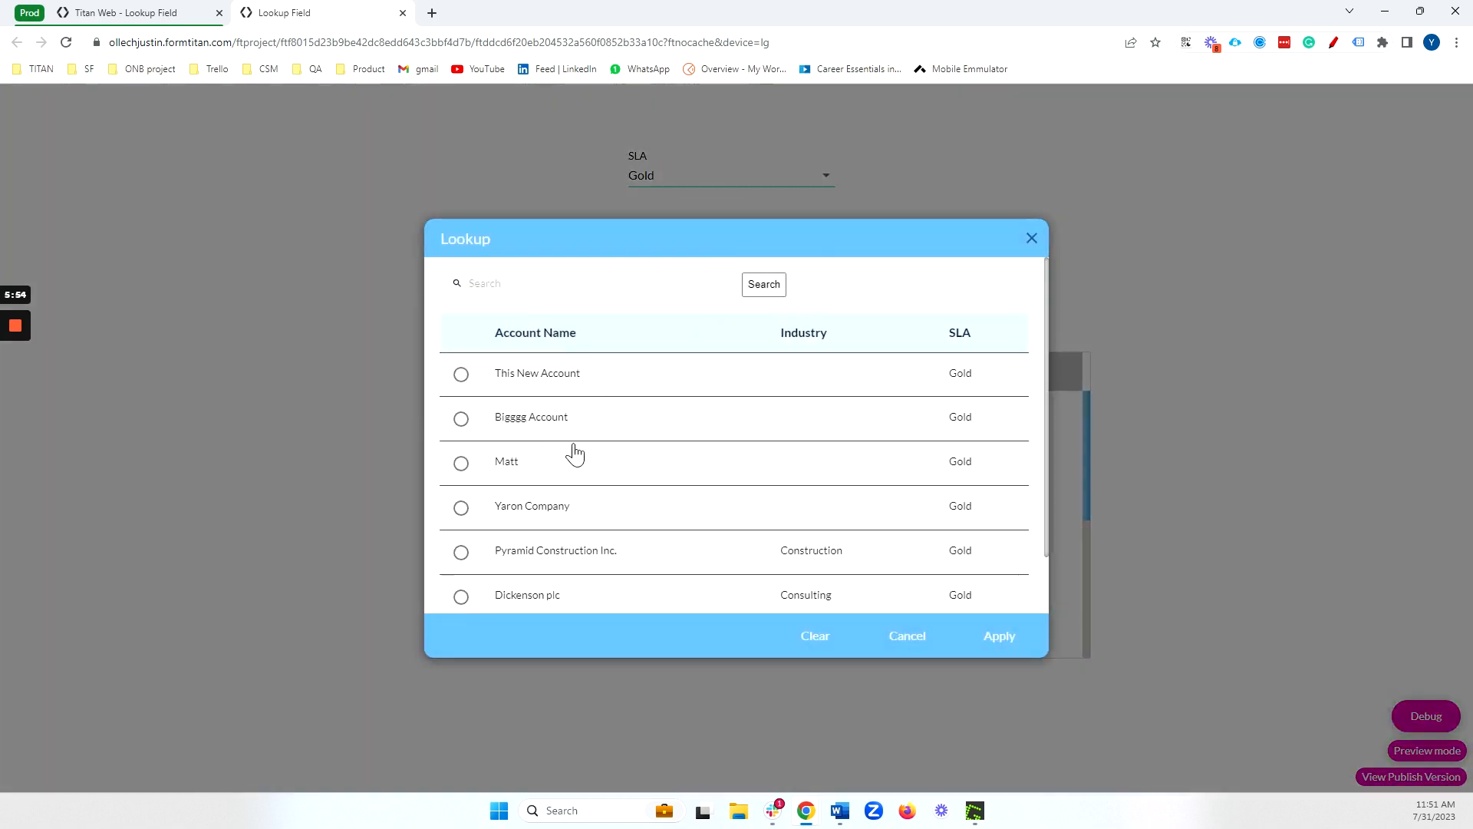
left_click(545, 457)
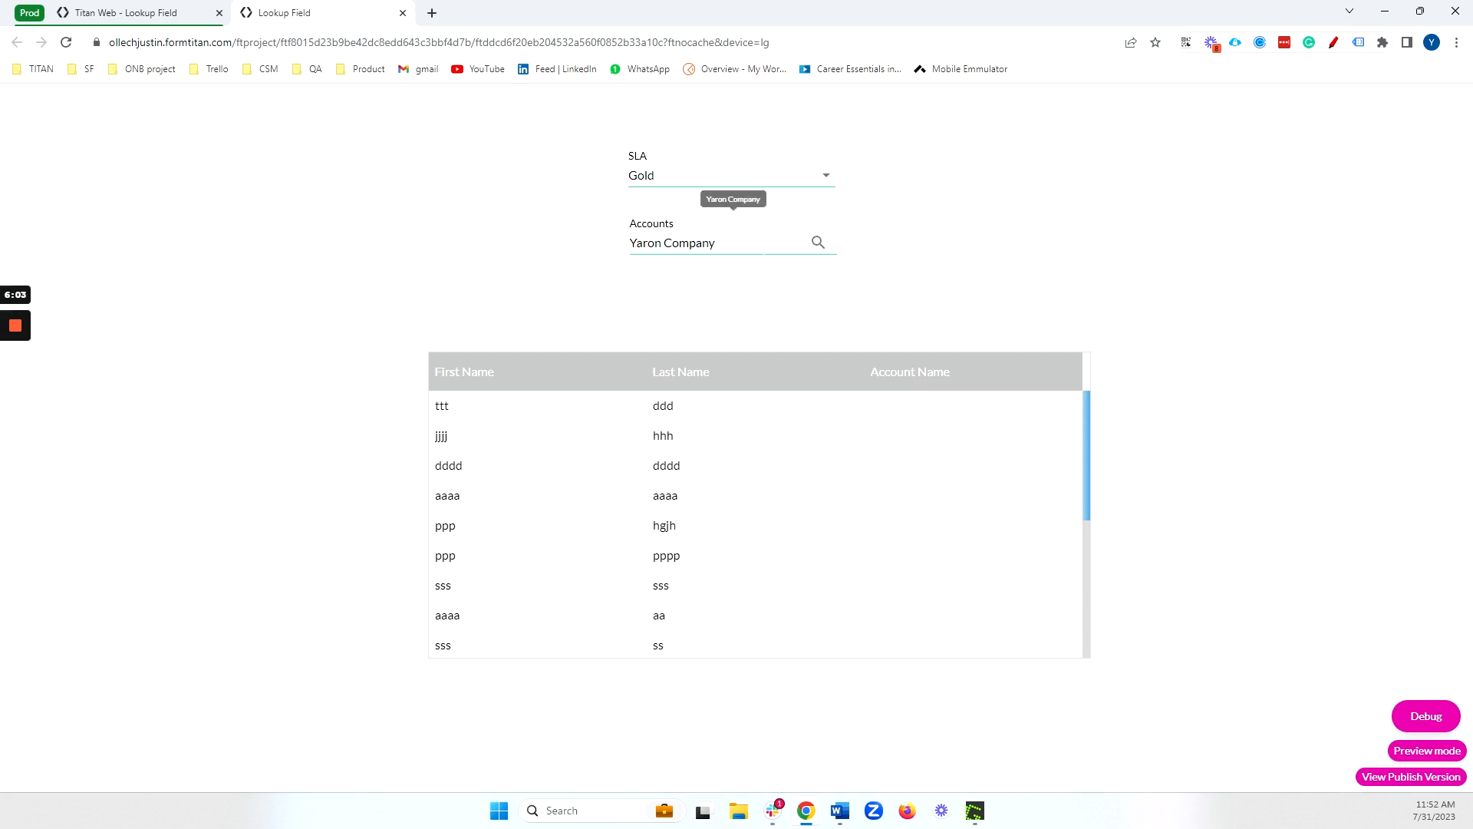
left_click(403, 13)
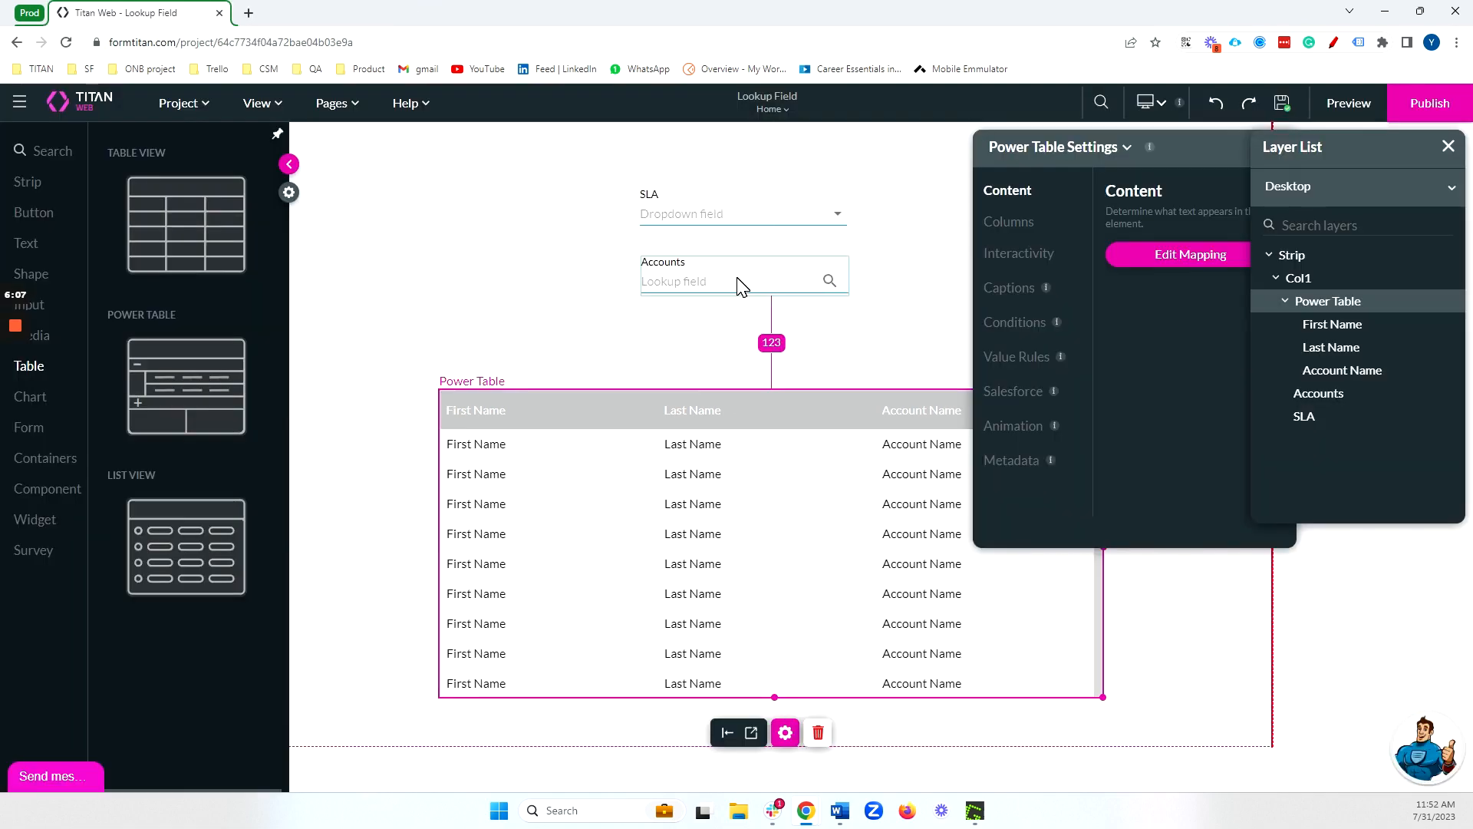
Step: Review the automatically created Power Table rule in the Home page's Every Time load actions and apply the actions
left_click(742, 288)
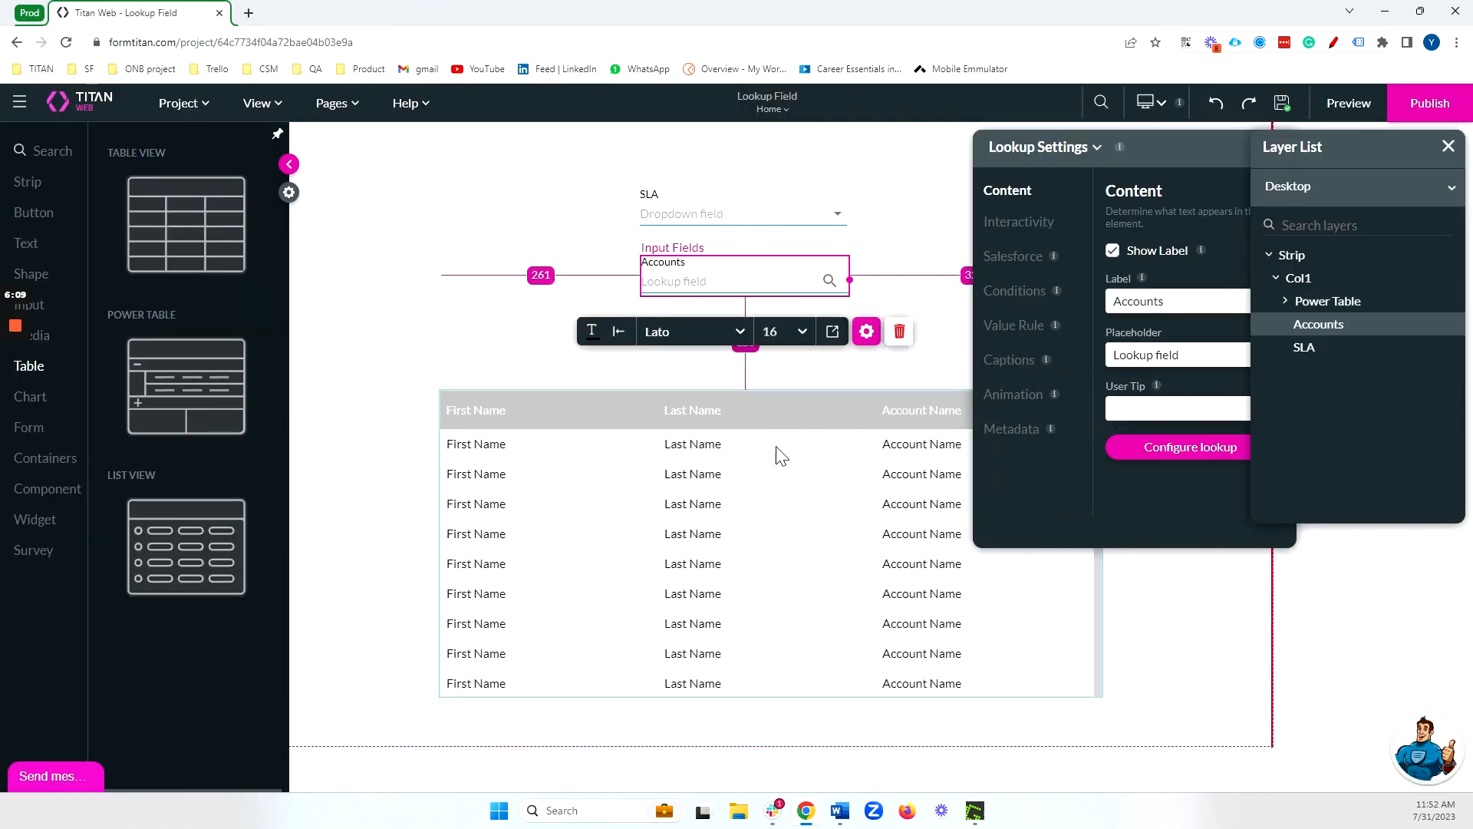
left_click(330, 104)
left_click(439, 140)
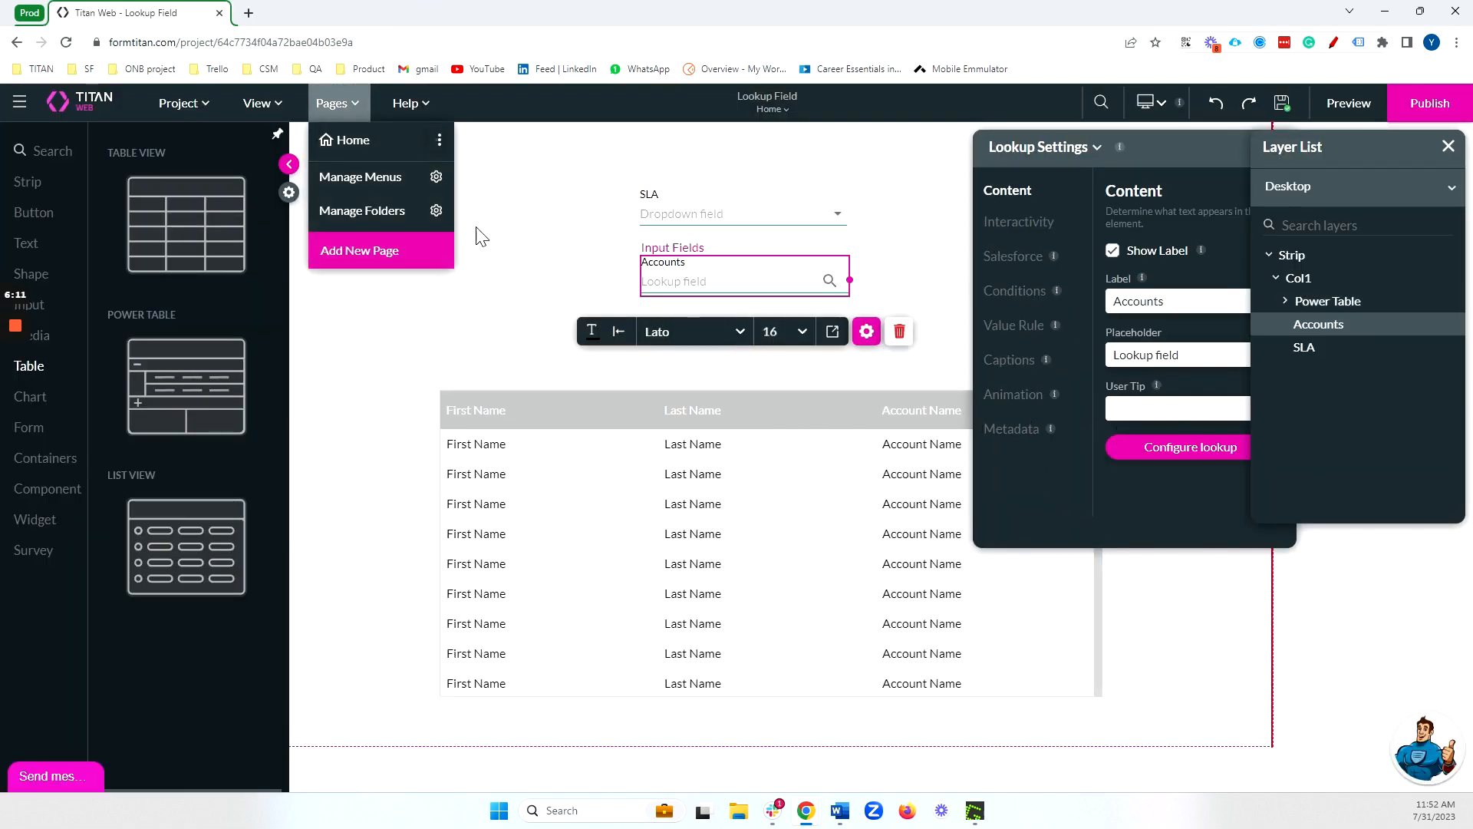
left_click(590, 454)
left_click(351, 242)
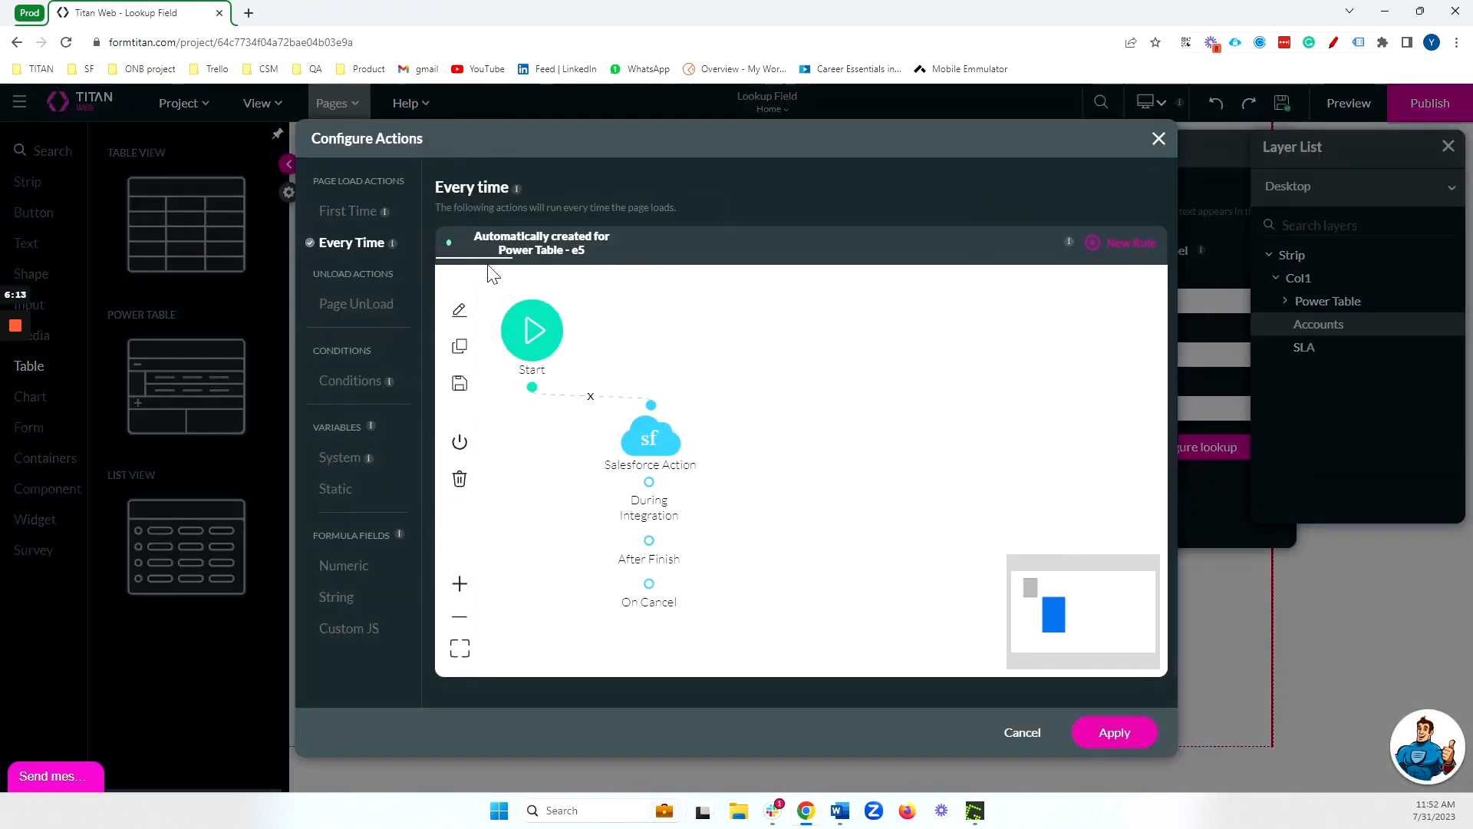
left_click(1128, 748)
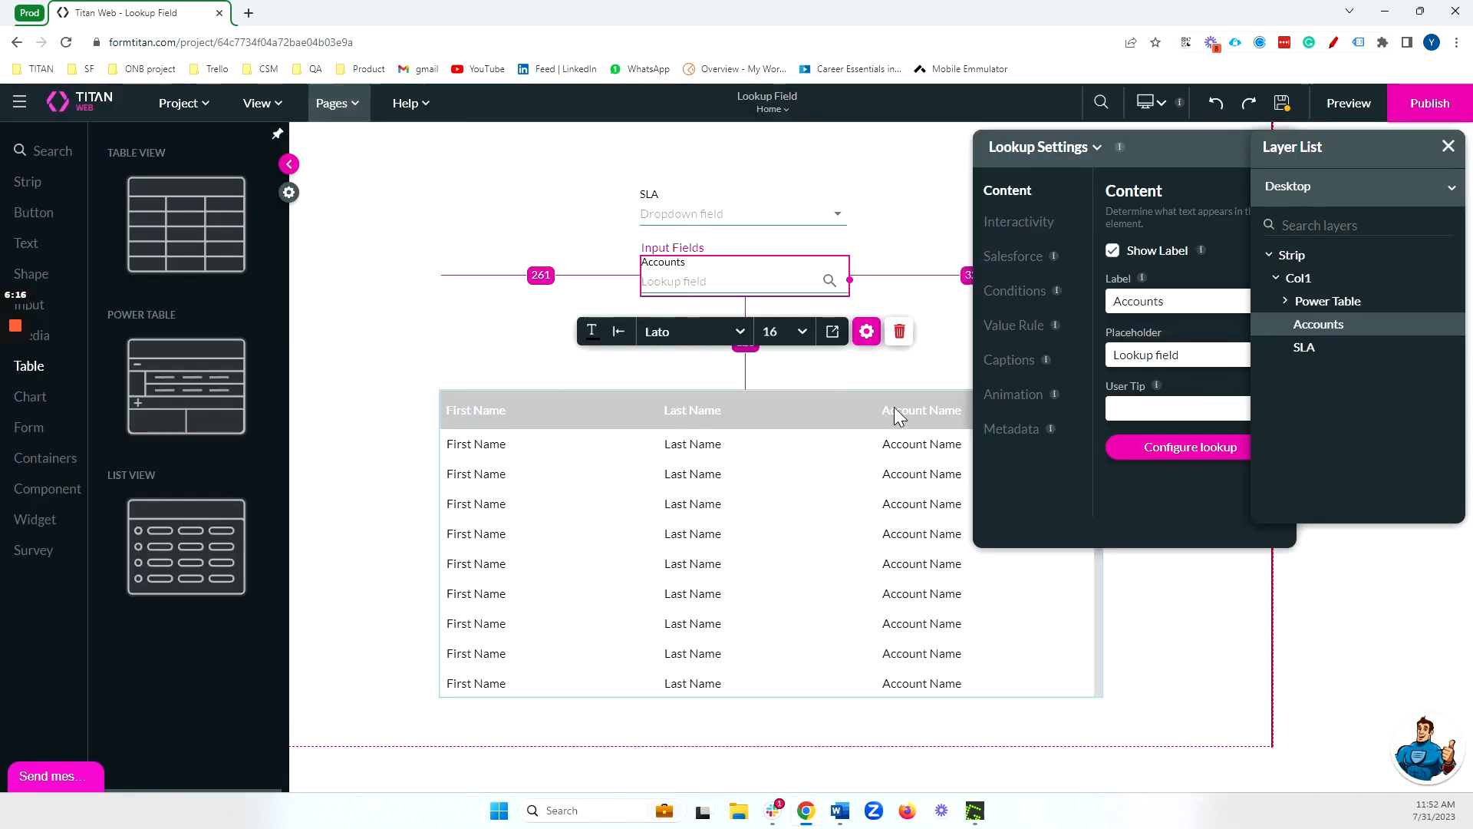
Step: Start a condition rule on the Accounts lookup that requires Accounts / Value to be Is not empty
left_click(1015, 291)
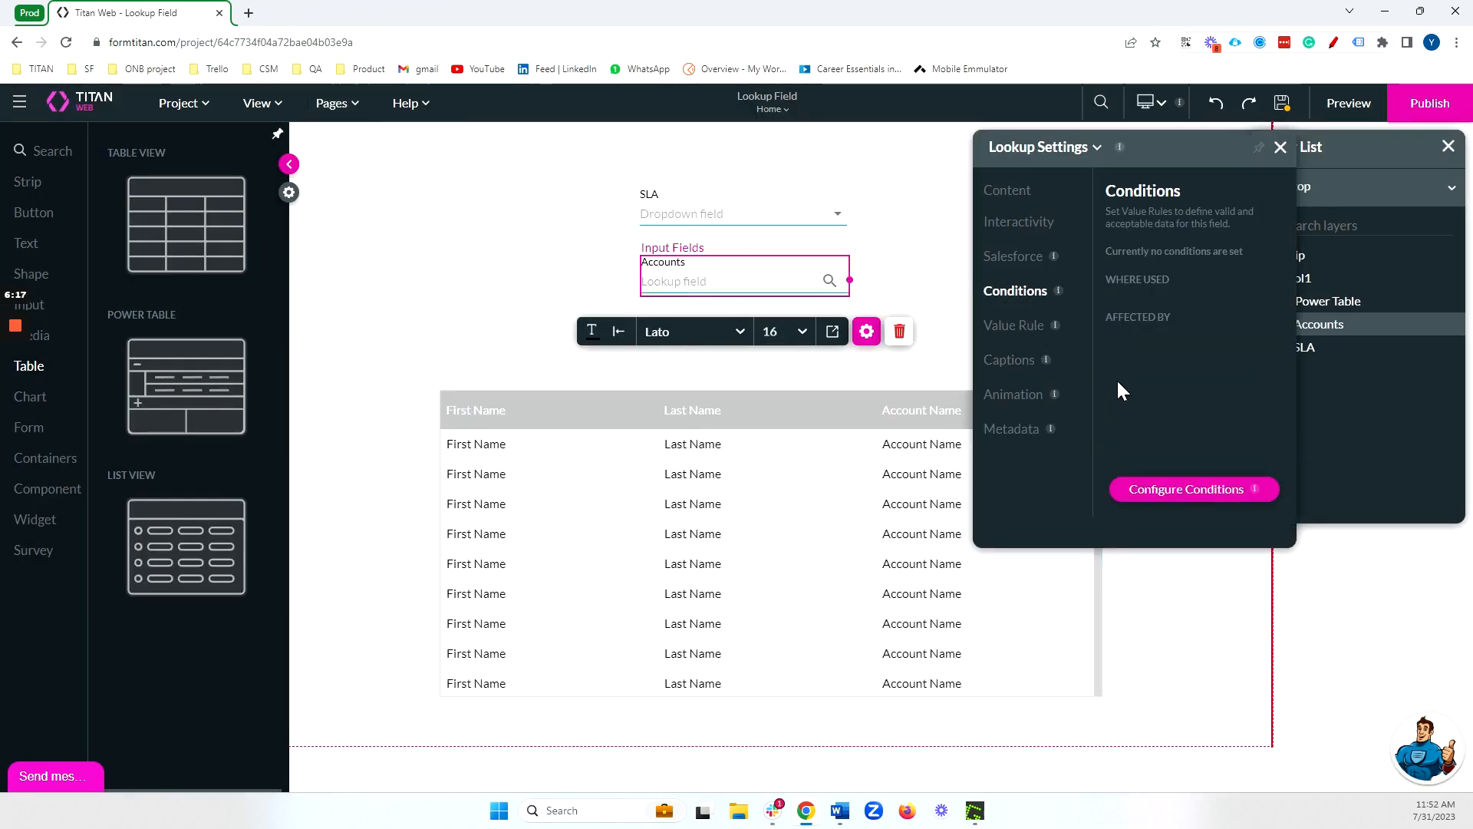
left_click(1169, 491)
left_click(381, 431)
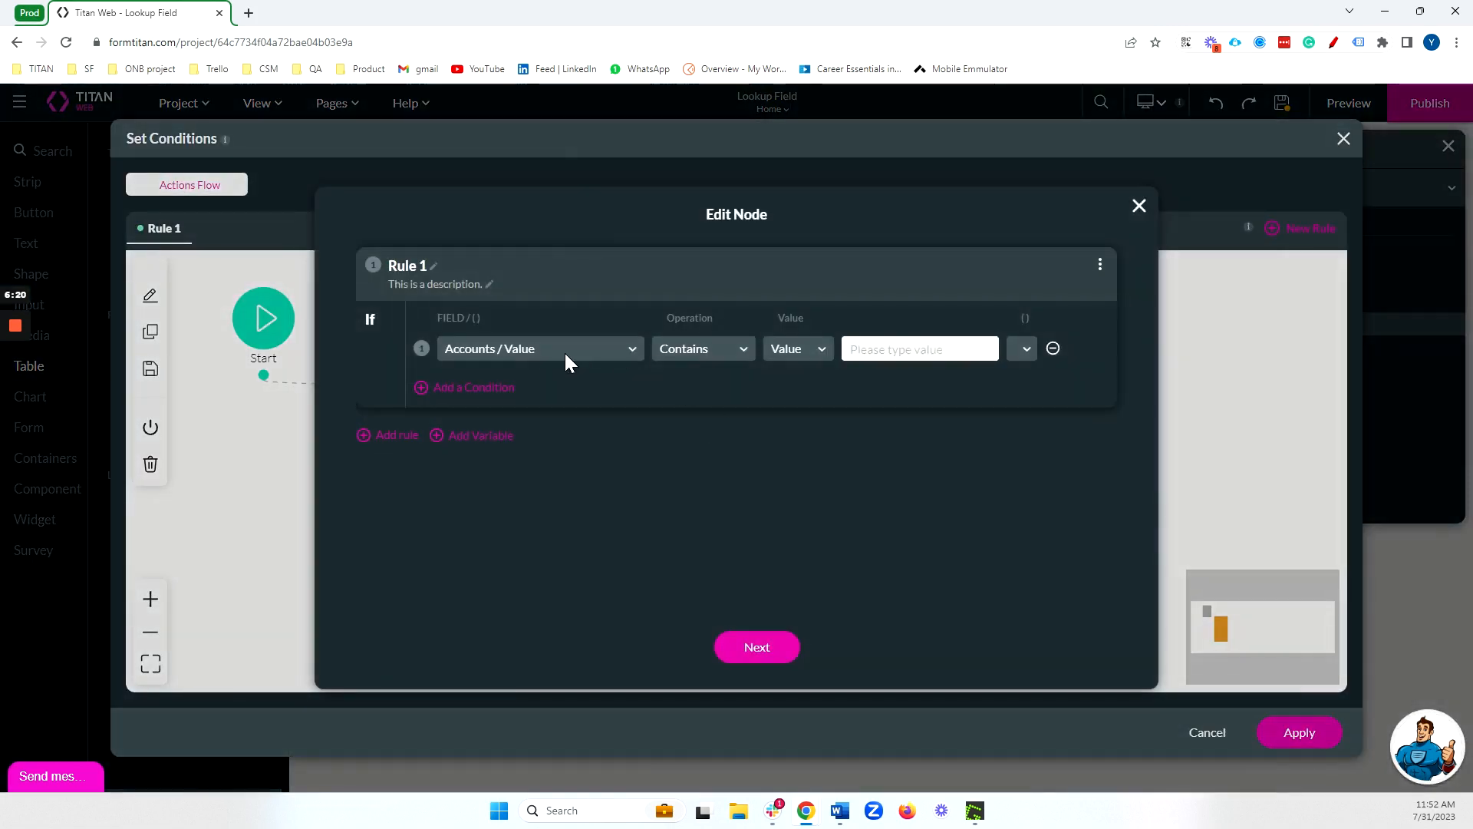
left_click(692, 351)
type("is")
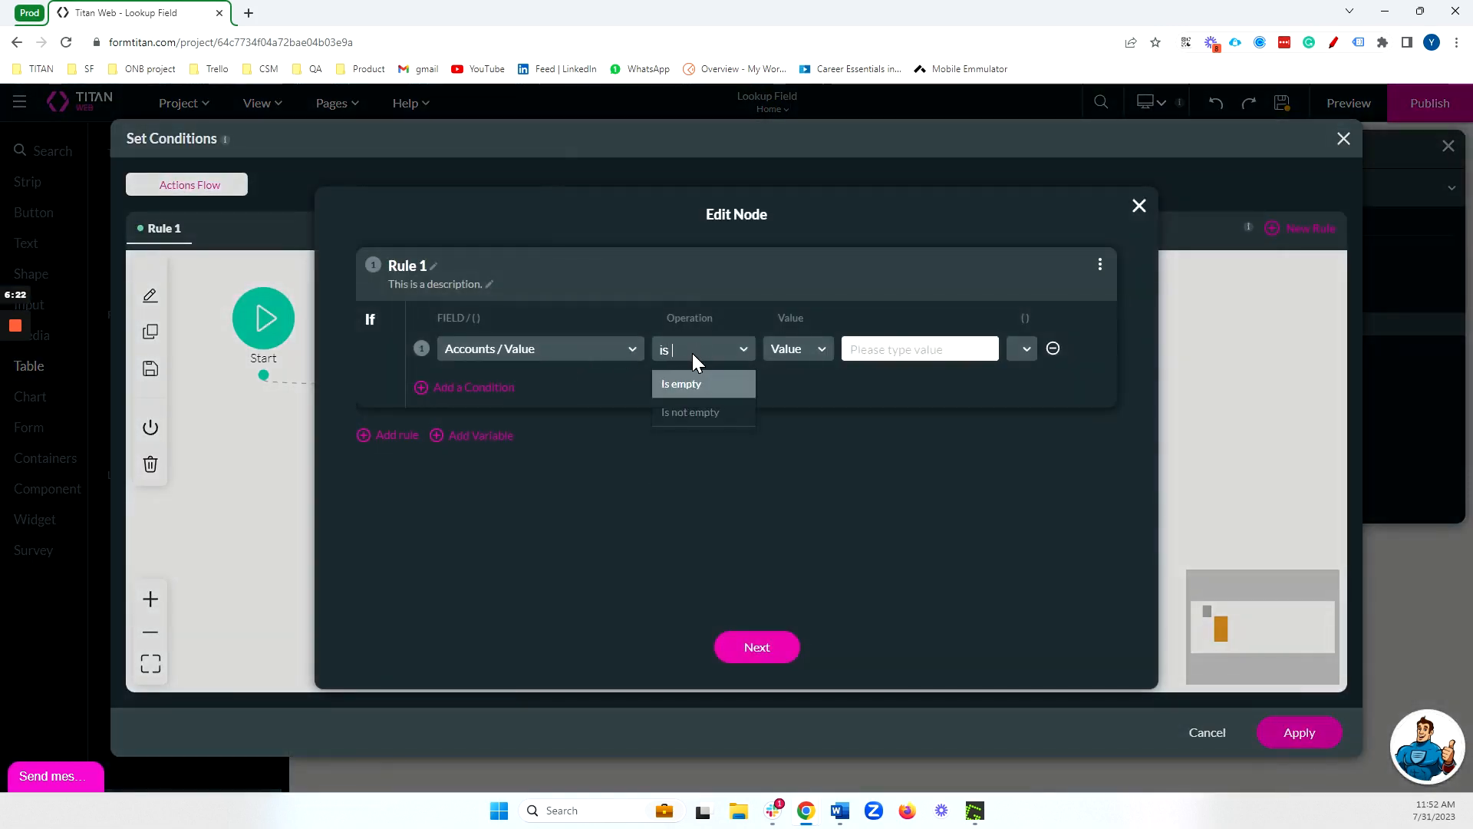
key("Down")
key("Return")
Step: Add a second AND condition with Accounts / Value set to Changed and finish the condition node
left_click(459, 389)
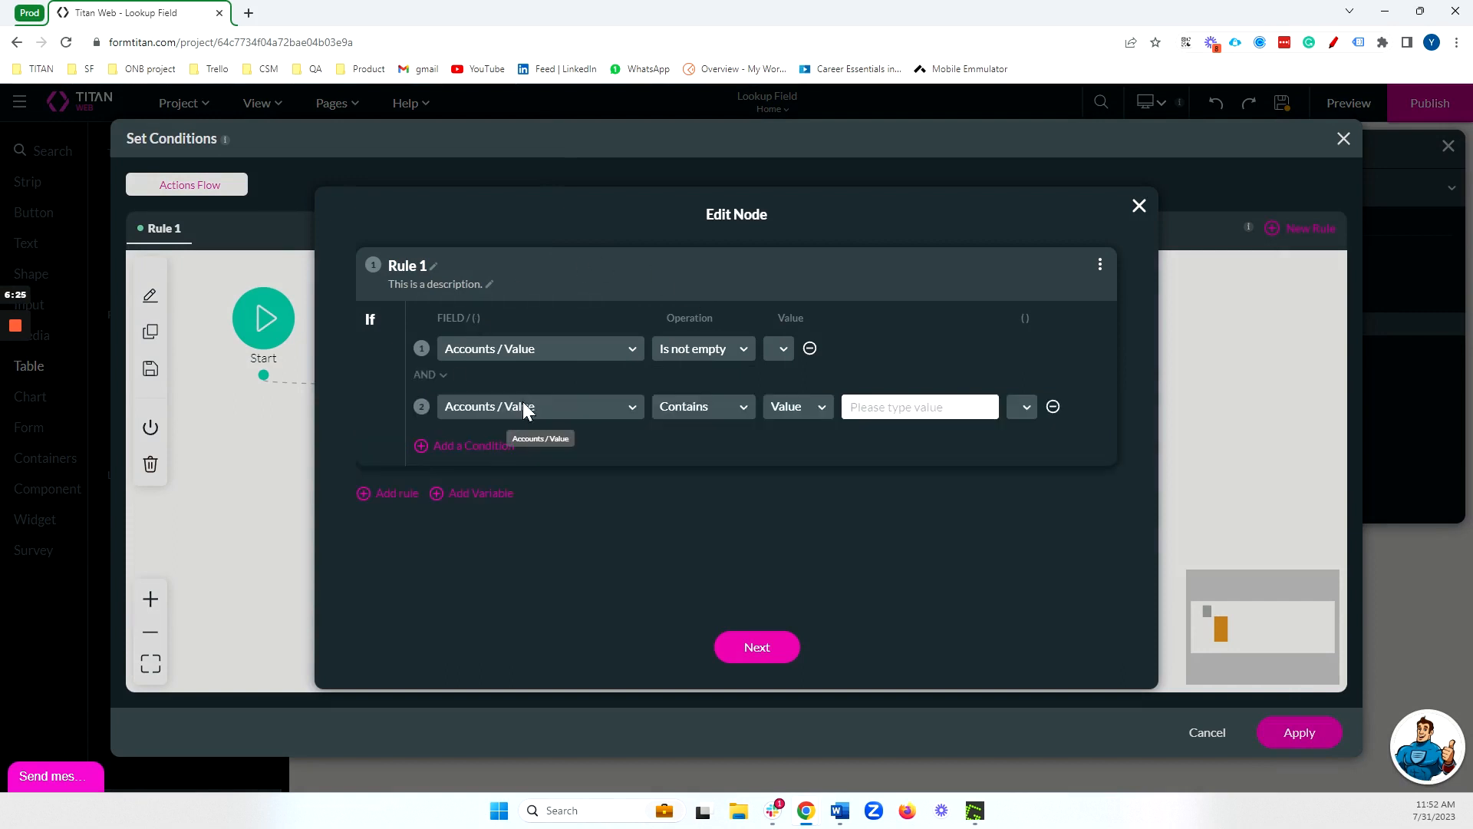
left_click(695, 412)
type("chan")
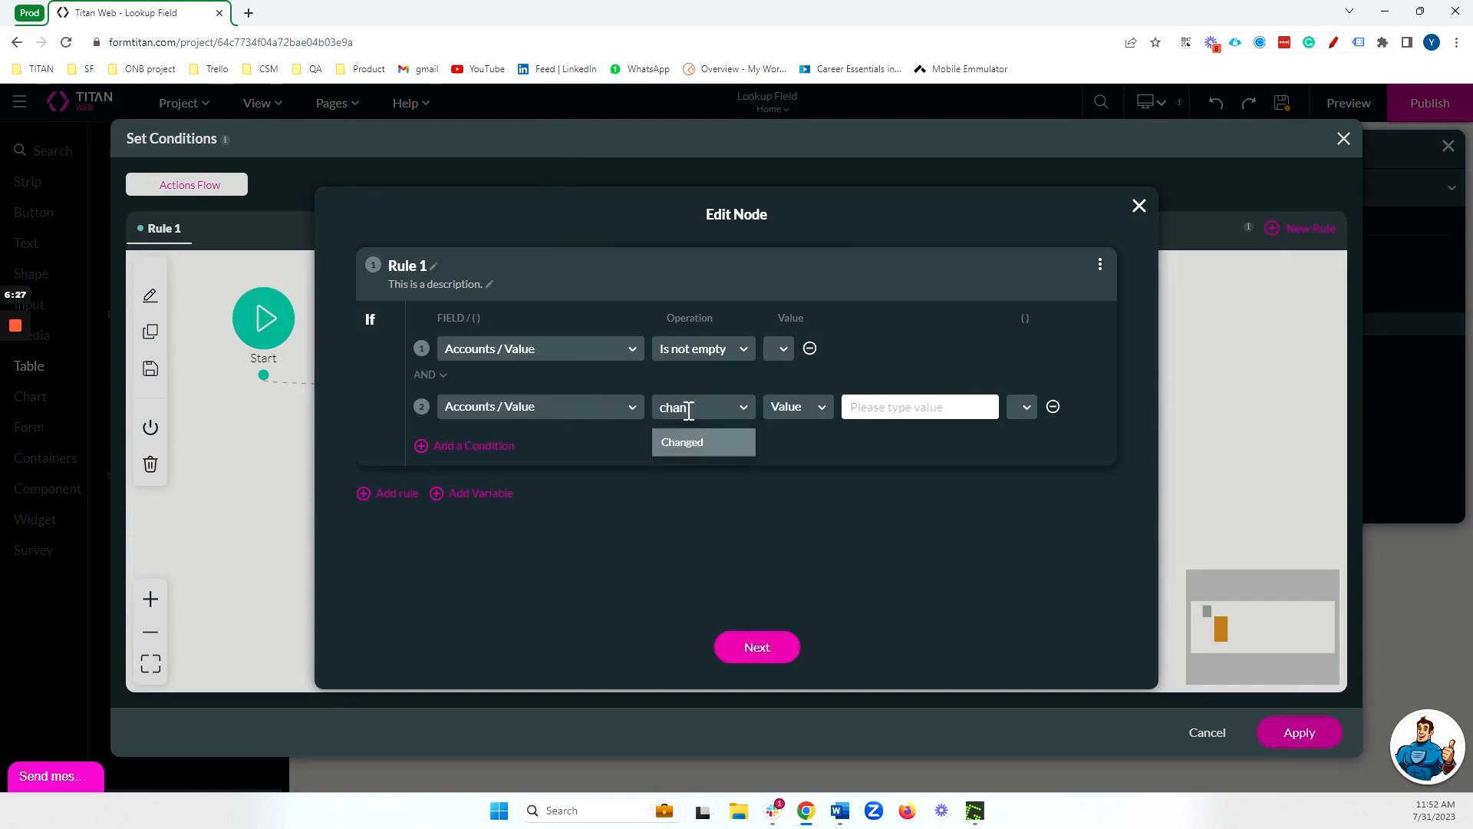
left_click(694, 443)
left_click(758, 648)
left_click(767, 652)
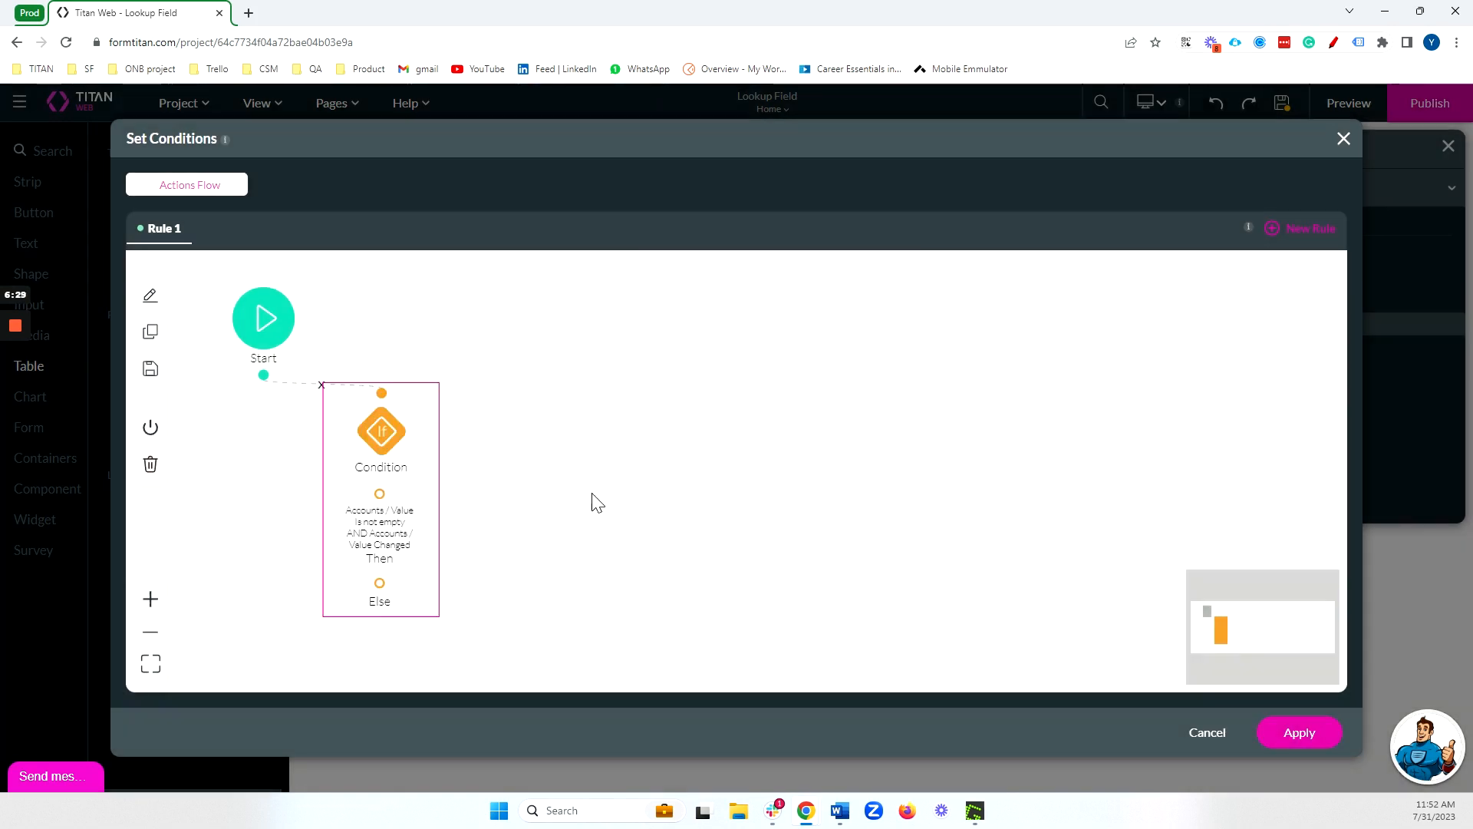
Step: Attach a Salesforce Action running #2 Contact (get) - Power Table - e5 to the condition's Then branch, and apply the rule
left_click(397, 494)
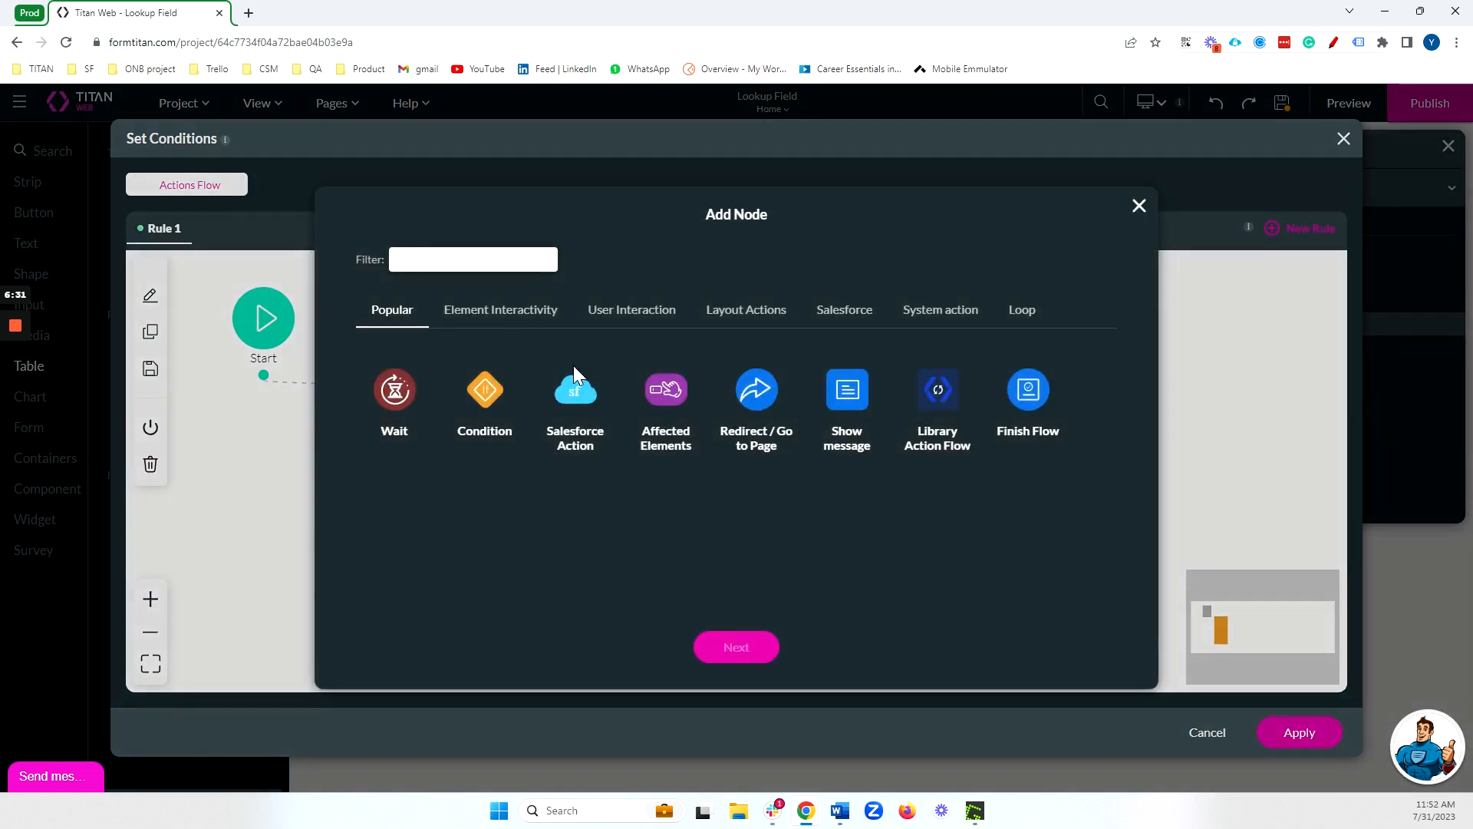
left_click(730, 651)
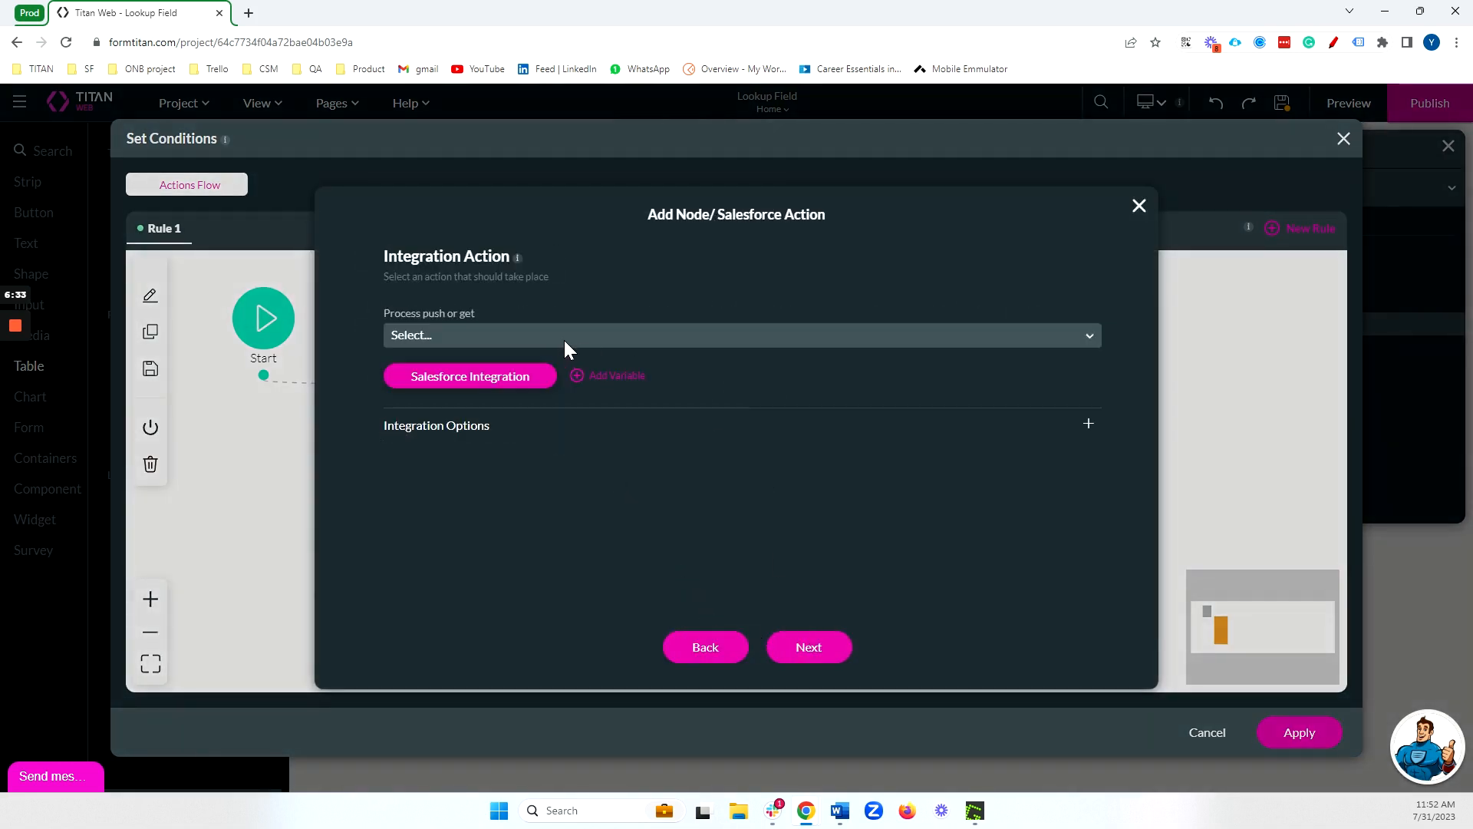
left_click(566, 338)
left_click(521, 400)
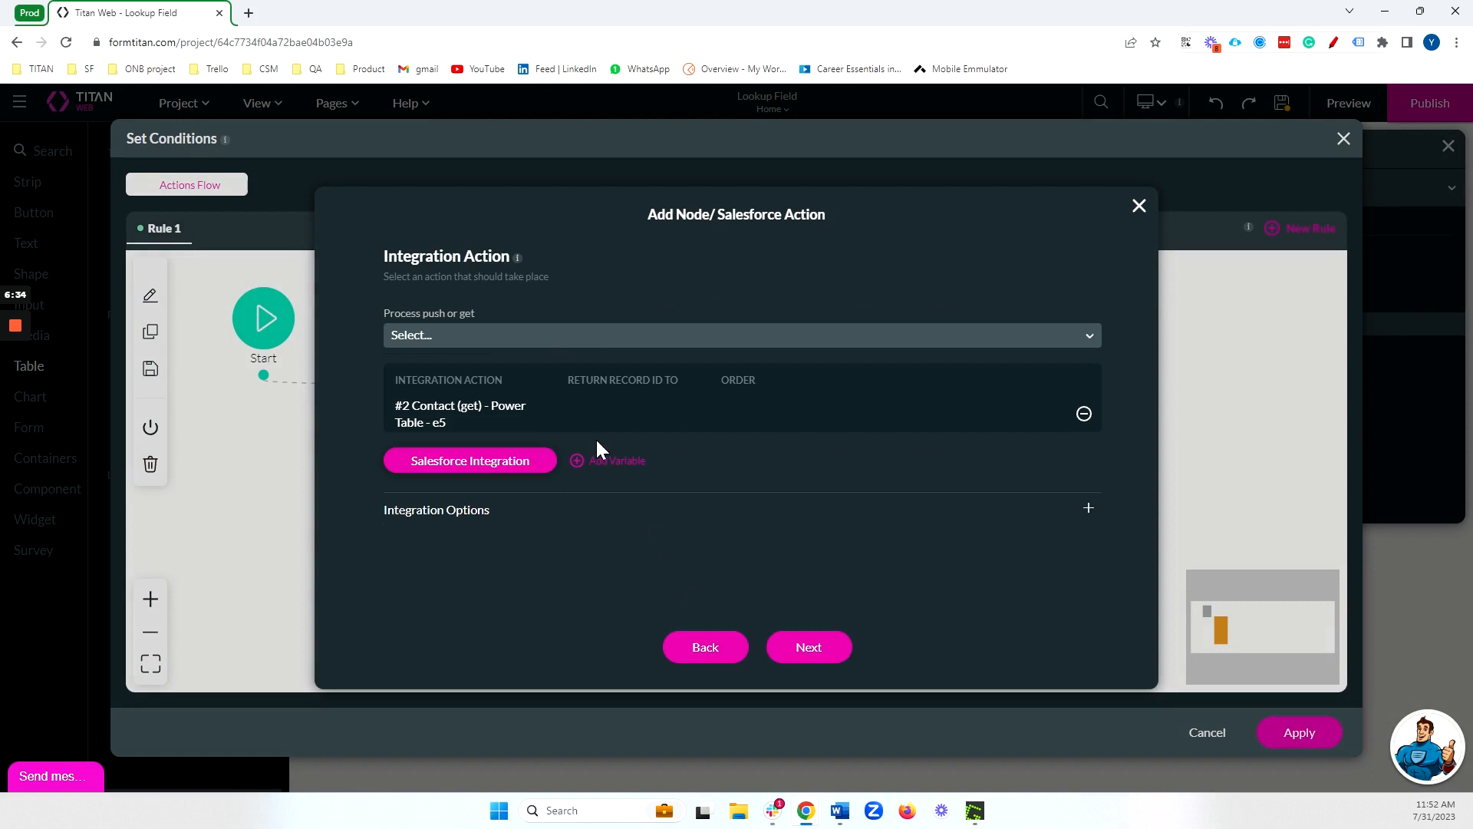
left_click(790, 652)
left_click(789, 647)
left_click(1292, 735)
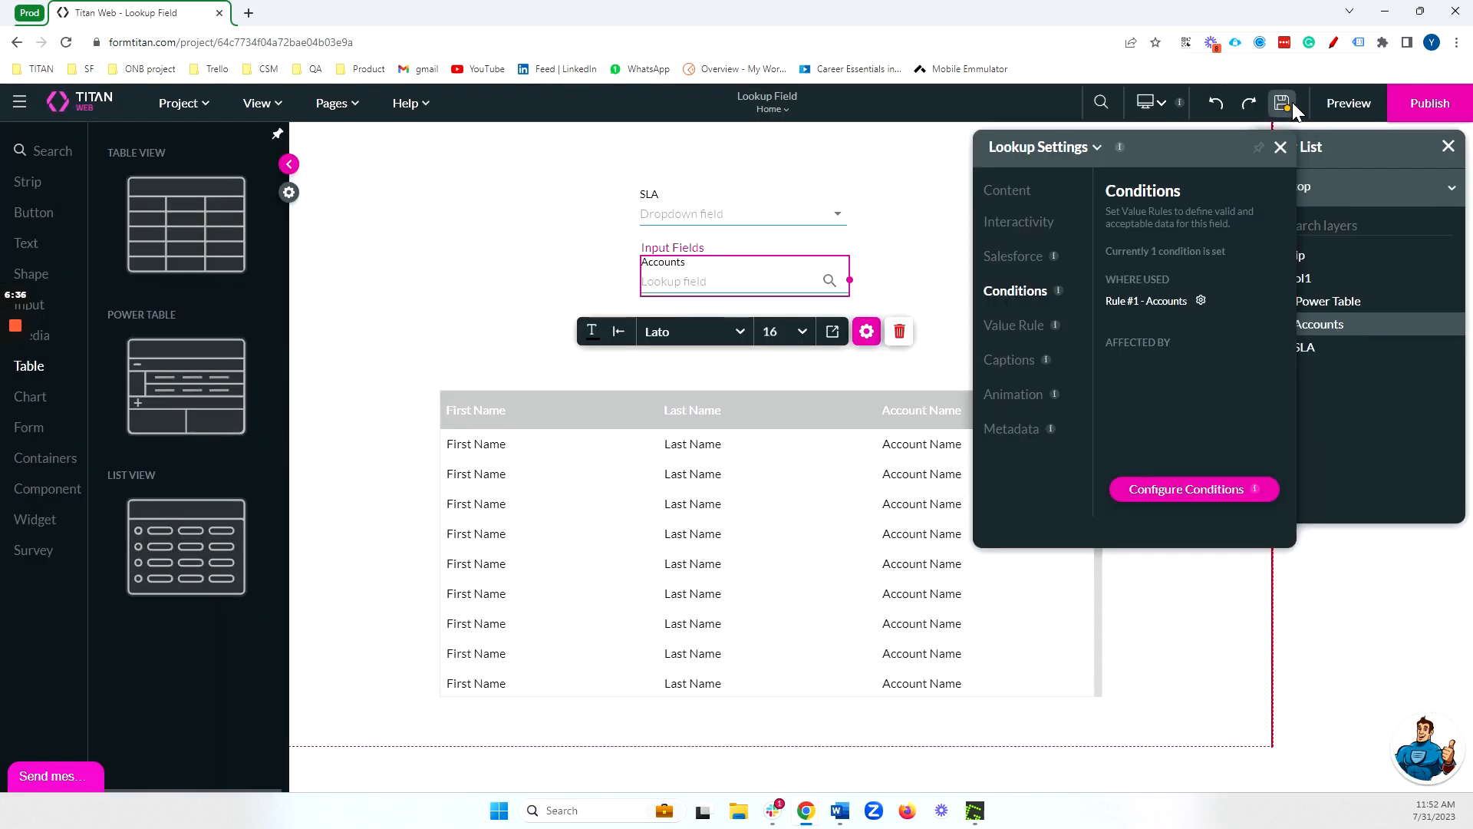
Step: Preview the form, choose Gold as the SLA, select Yaron Company in the Accounts lookup, and check the contact table
left_click(1341, 105)
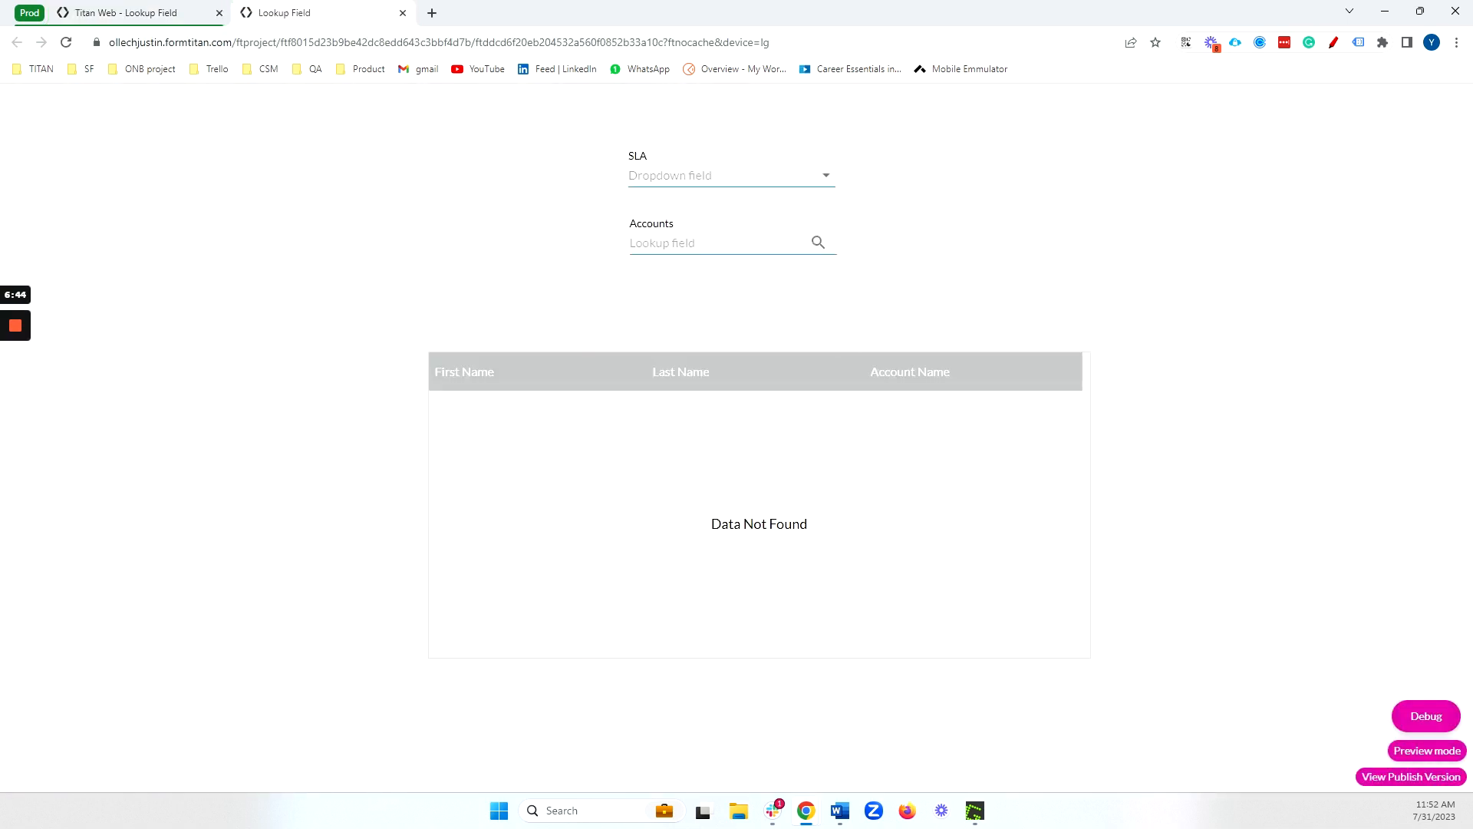
left_click(755, 180)
left_click(728, 219)
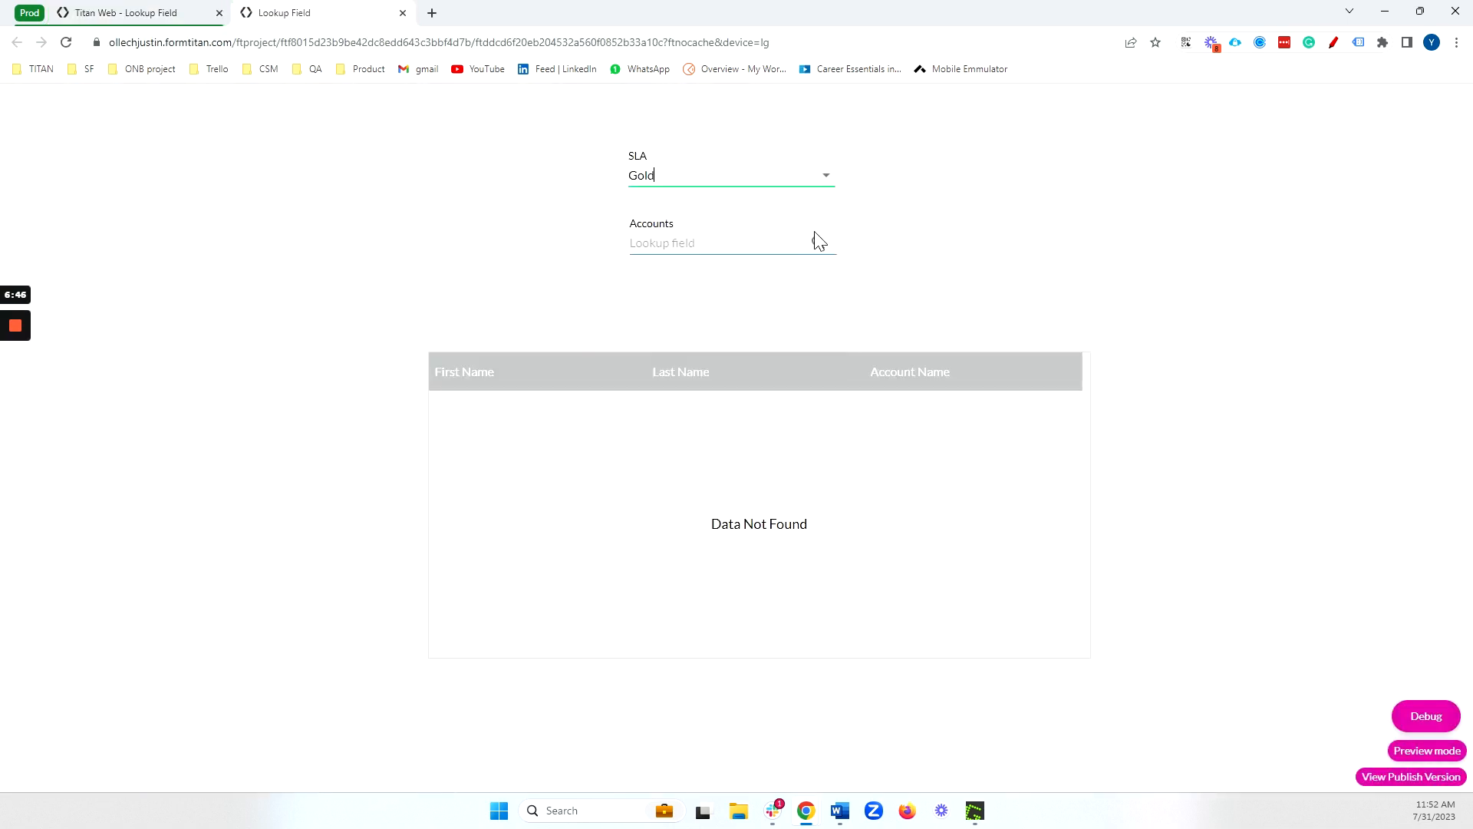
left_click(818, 243)
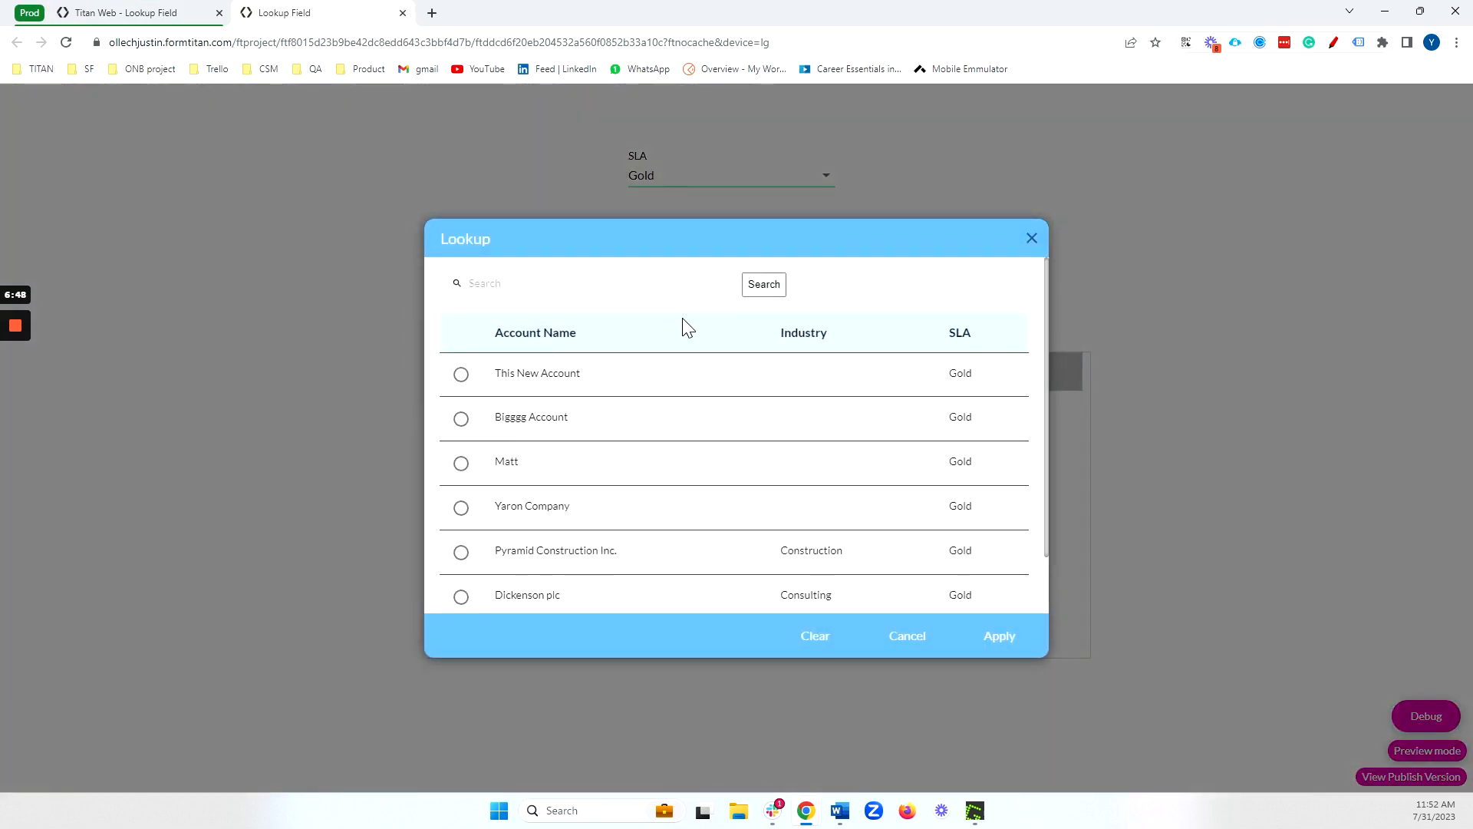
double_click(566, 510)
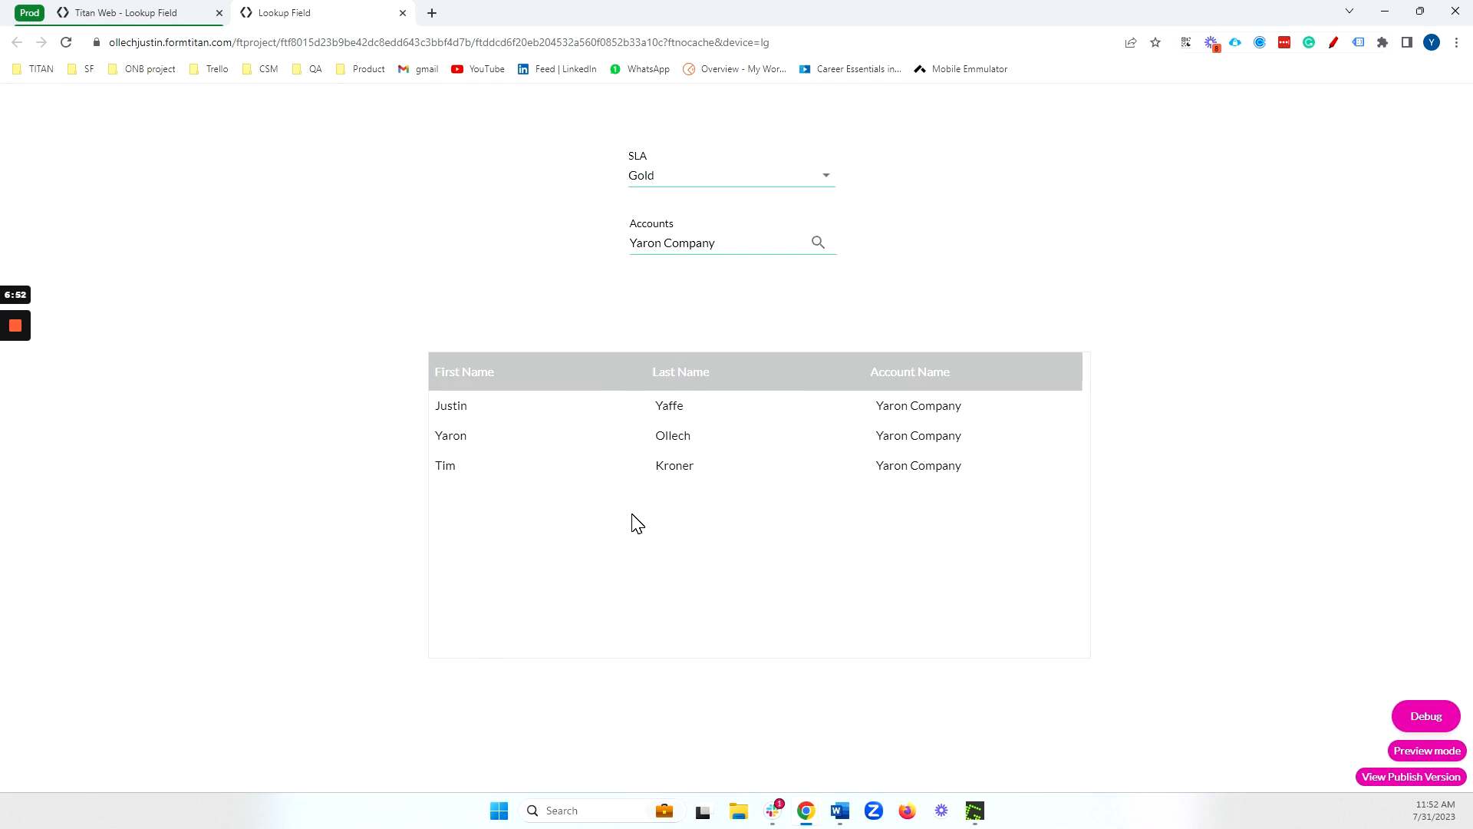
Step: Return to the project editor and look through the Accounts lookup's Interactivity options
left_click(163, 17)
left_click(1019, 222)
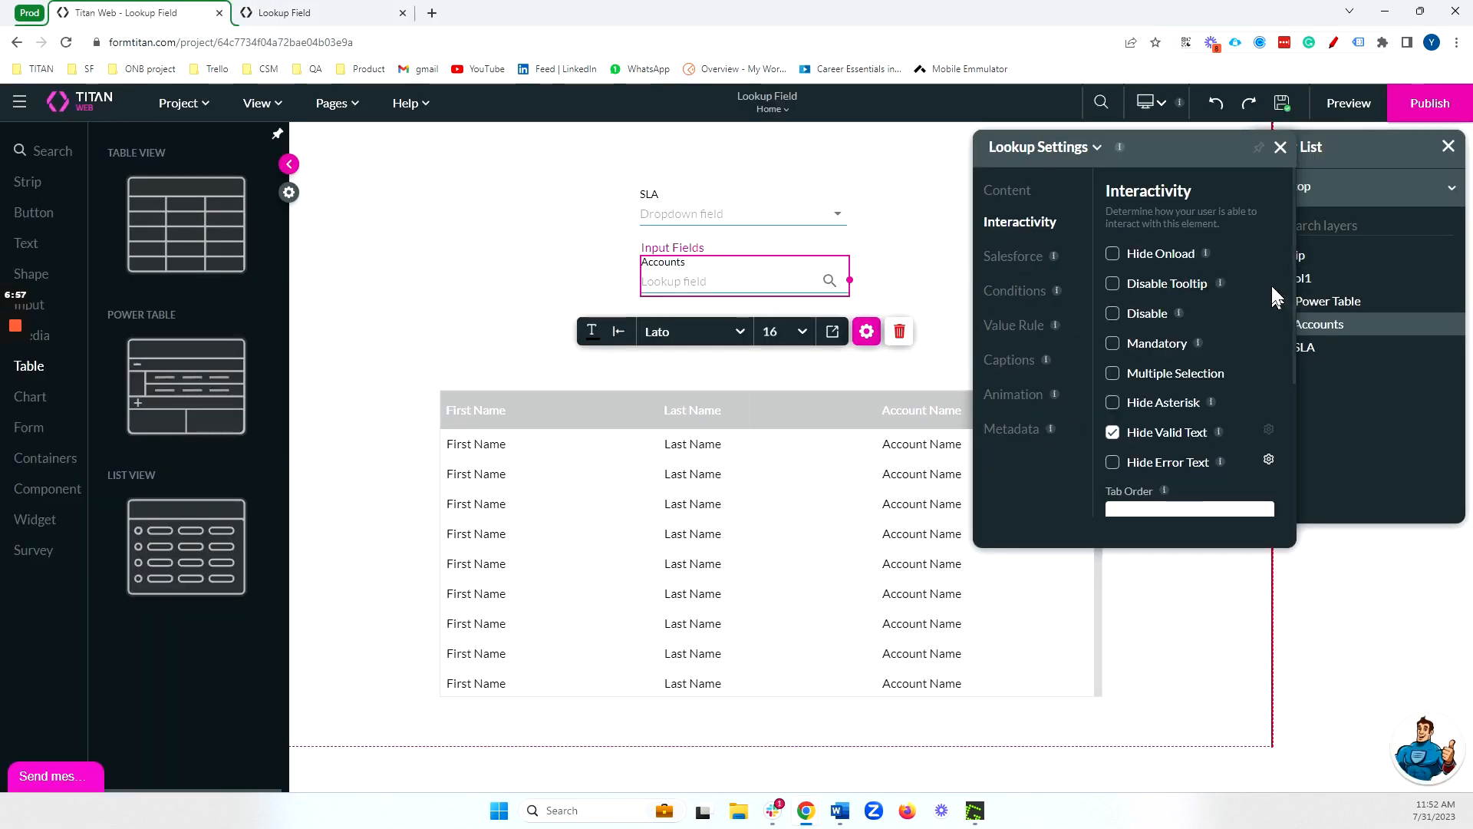
scroll(1260, 255, "down", 2)
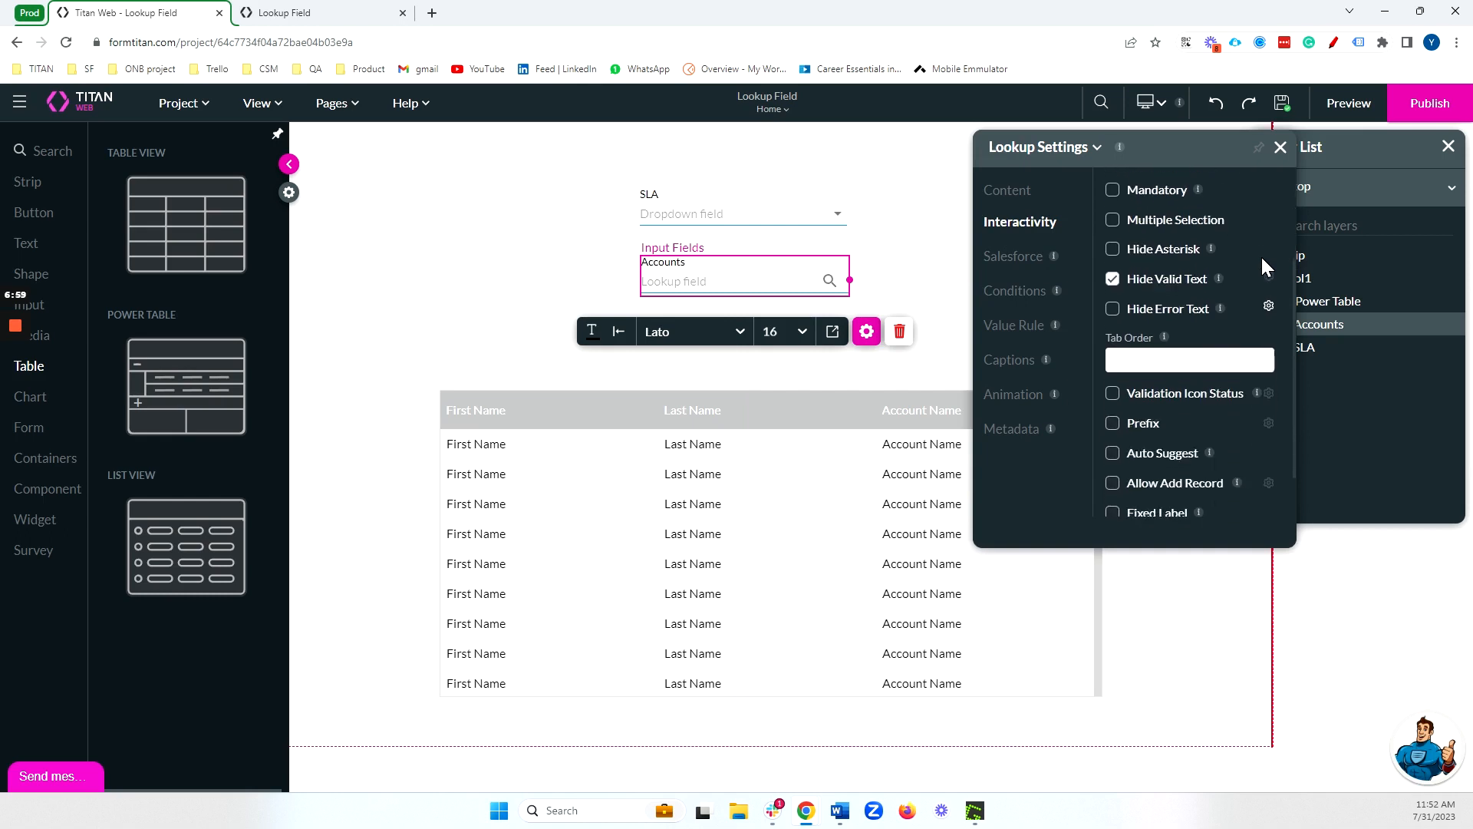
scroll(1243, 437, "down", 1)
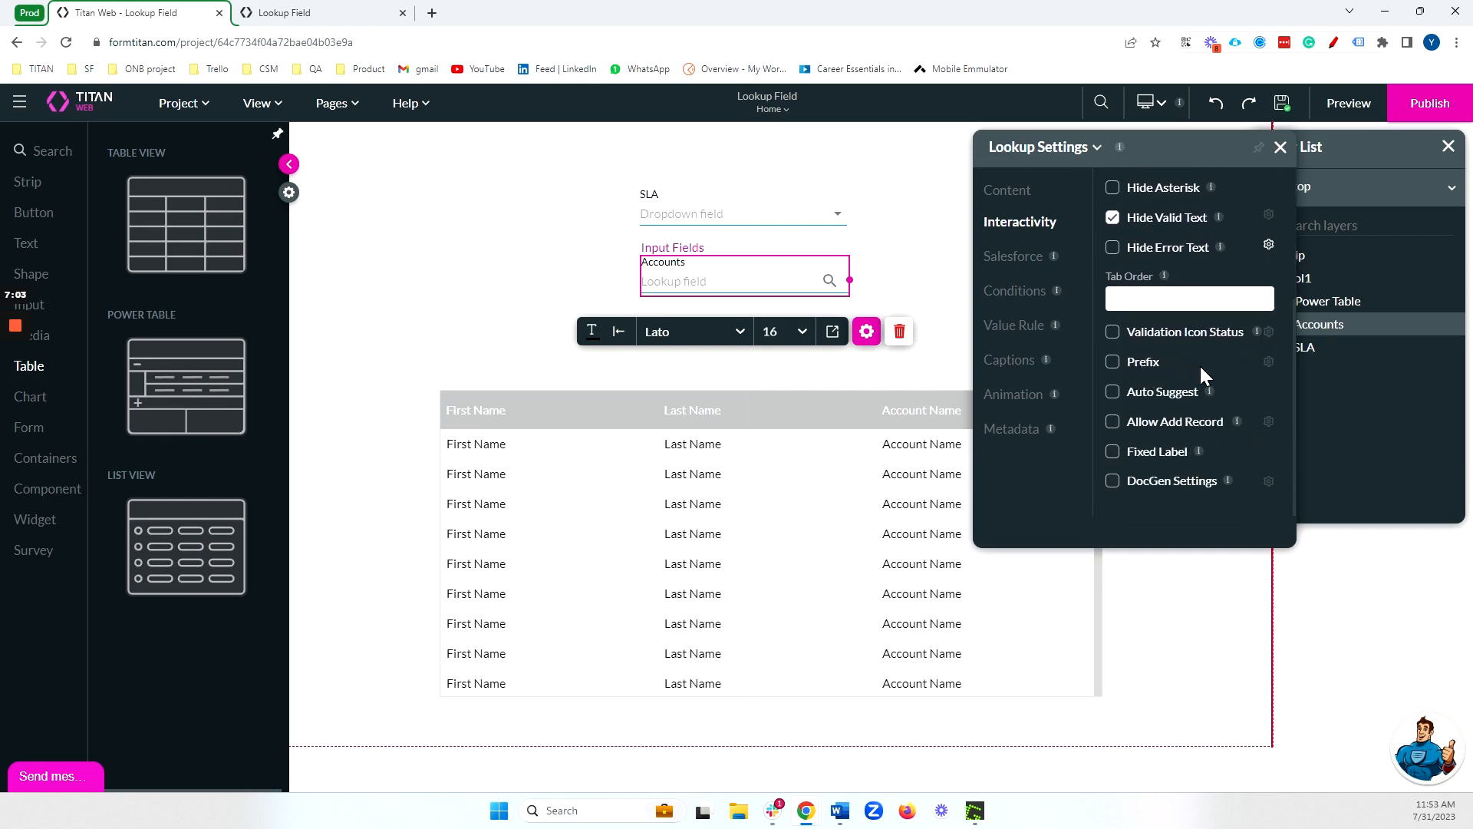
scroll(1208, 392, "up", 1)
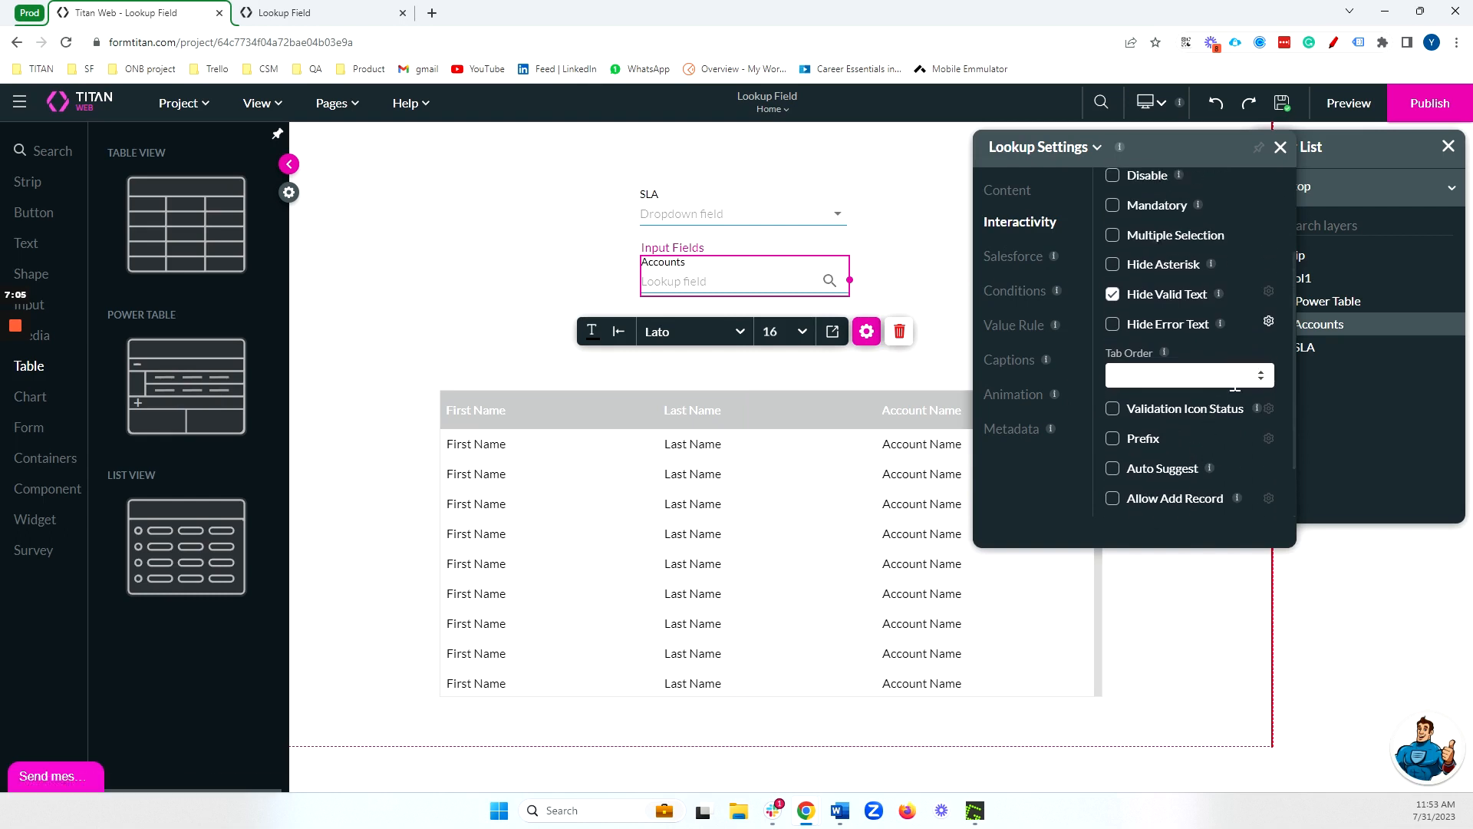